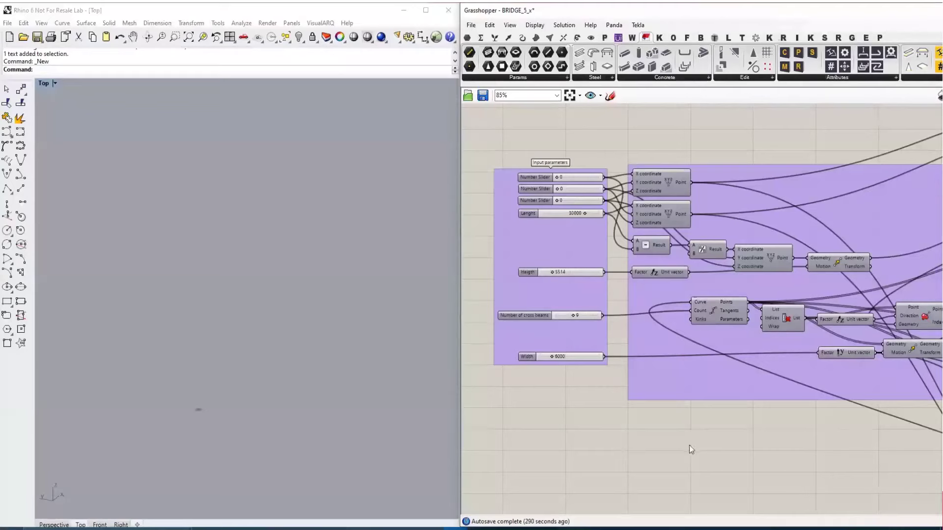
Turn on the preview of the two bridge end-point components and set the Lenght slider to 35000
left_click_drag(618, 151, 706, 237)
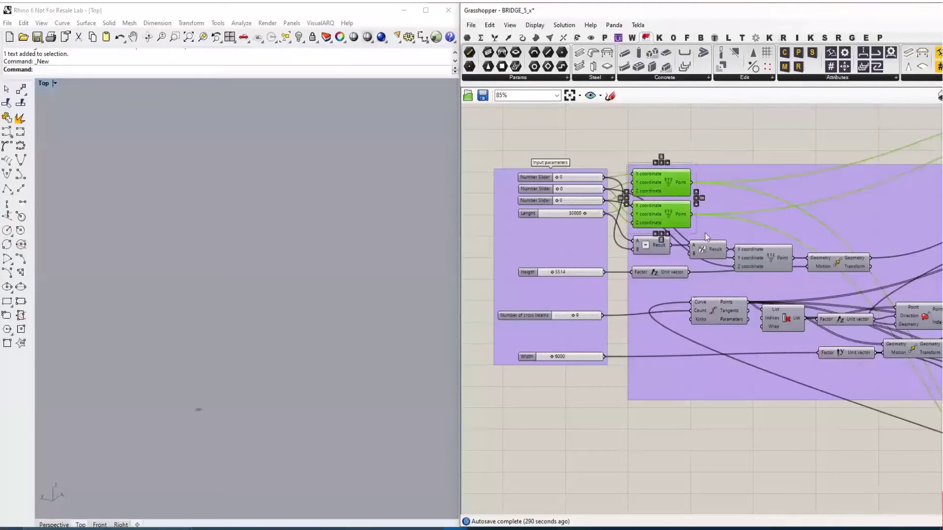
right_click(691, 134)
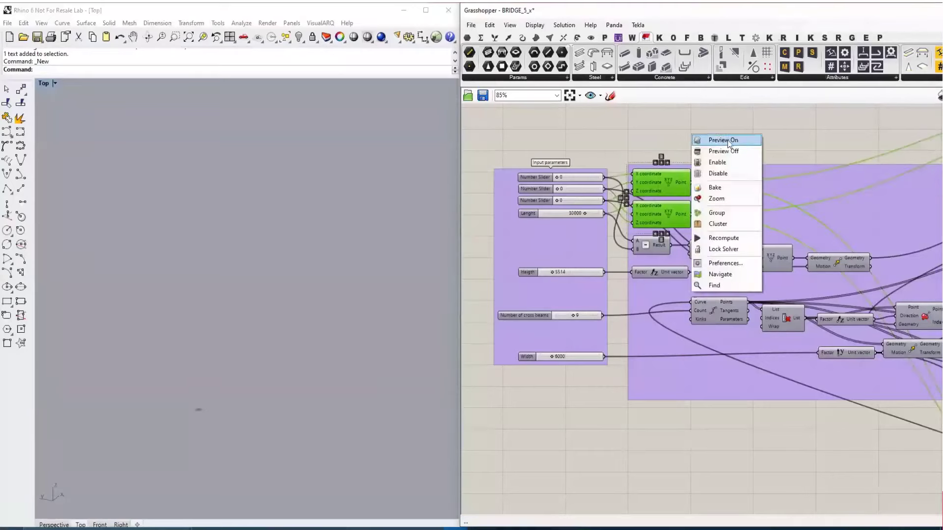
left_click(739, 135)
scroll(574, 215, "up", 2)
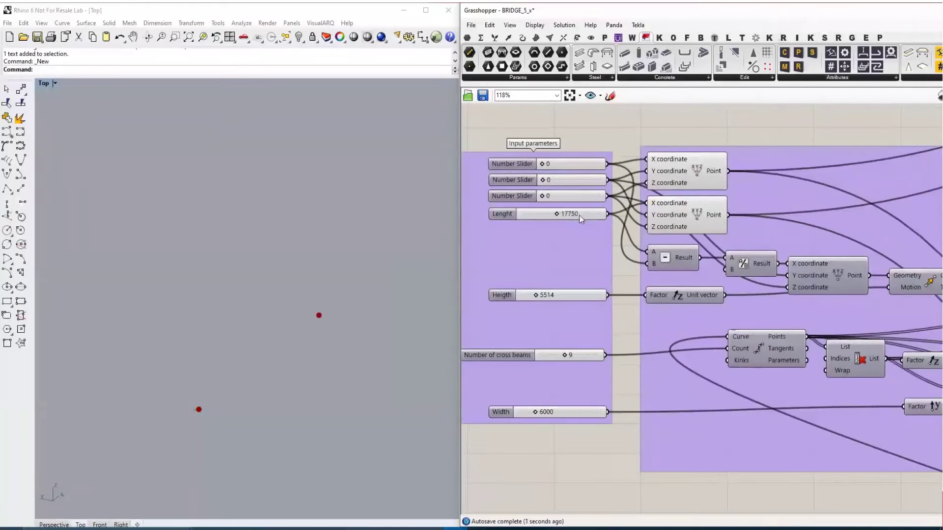
mouse_move(573, 214)
left_mouse_down()
mouse_move(598, 214)
mouse_move(585, 223)
left_mouse_up()
Turn on the preview of the curve components at the start of all five bridge member groups
scroll(683, 219, "down", 5)
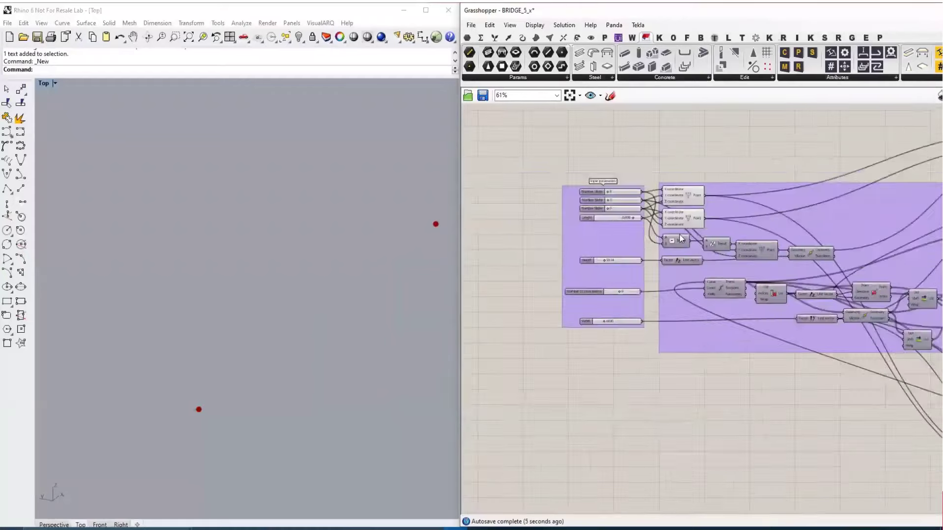
left_click_drag(678, 147, 738, 437)
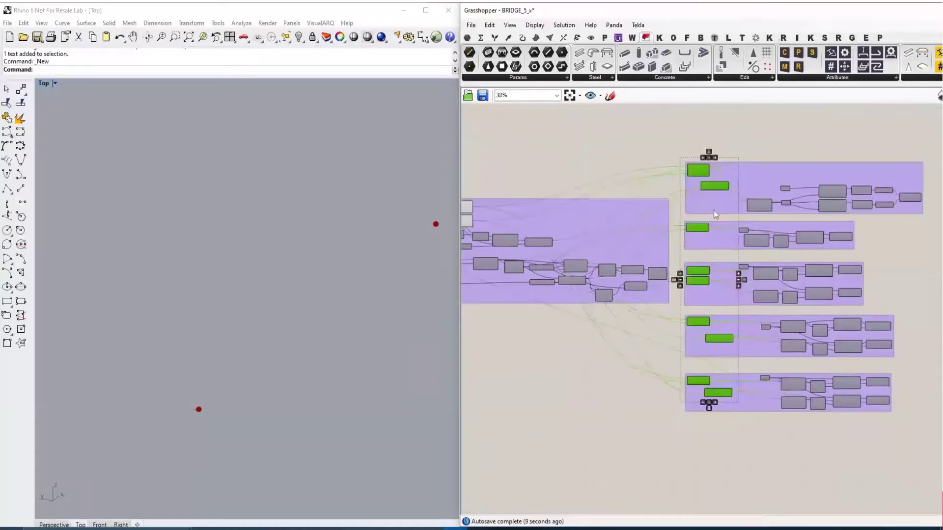
right_click(737, 145)
left_click(740, 153)
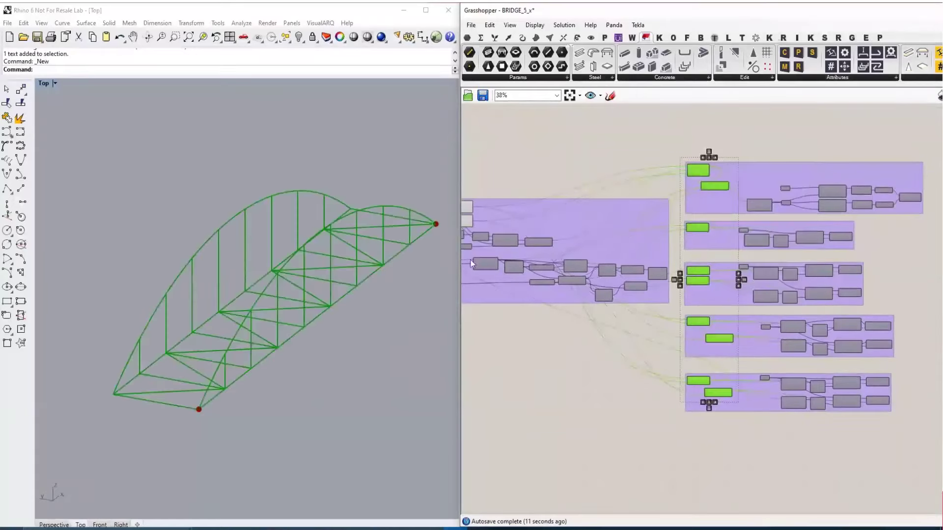
Set the Heigth input parameter of the bridge to 7047
scroll(617, 240, "up", 4)
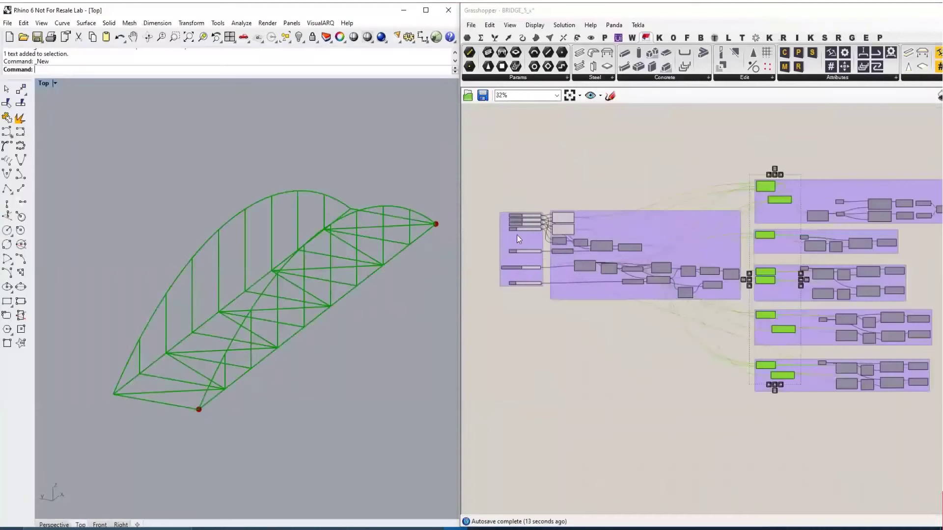
scroll(530, 231, "up", 1)
mouse_move(527, 290)
left_mouse_down()
mouse_move(556, 291)
mouse_move(530, 290)
left_mouse_up()
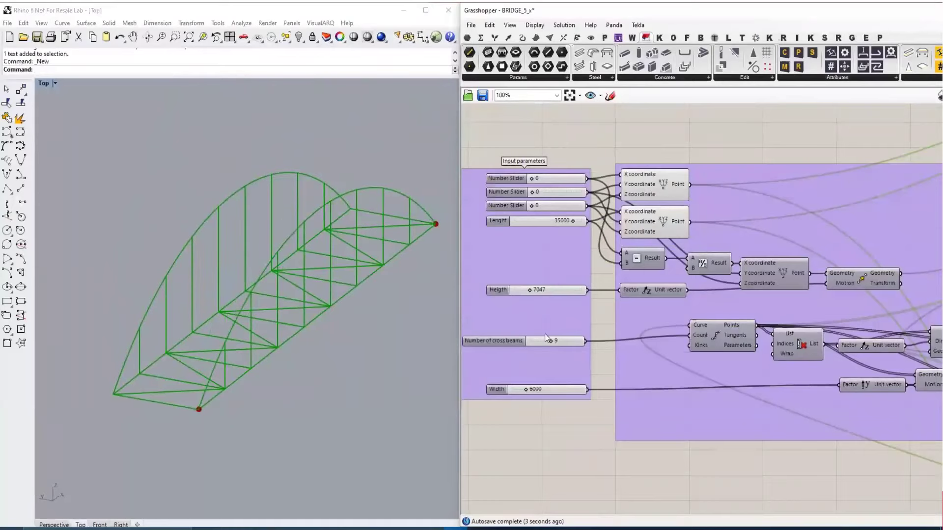
Set the Number of cross beams to 10 and the bridge Width to 7989
mouse_move(567, 341)
left_mouse_down()
mouse_move(555, 344)
mouse_move(573, 341)
left_mouse_up()
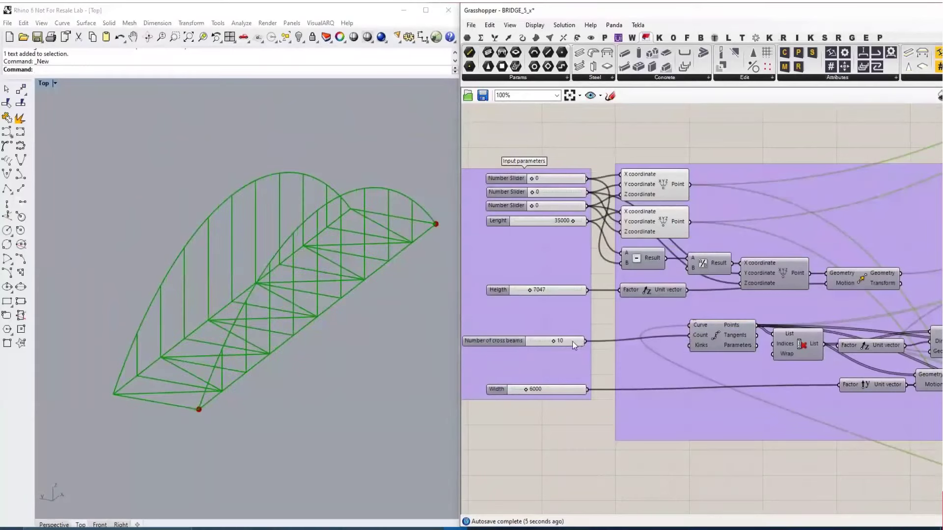
scroll(534, 393, "up", 1)
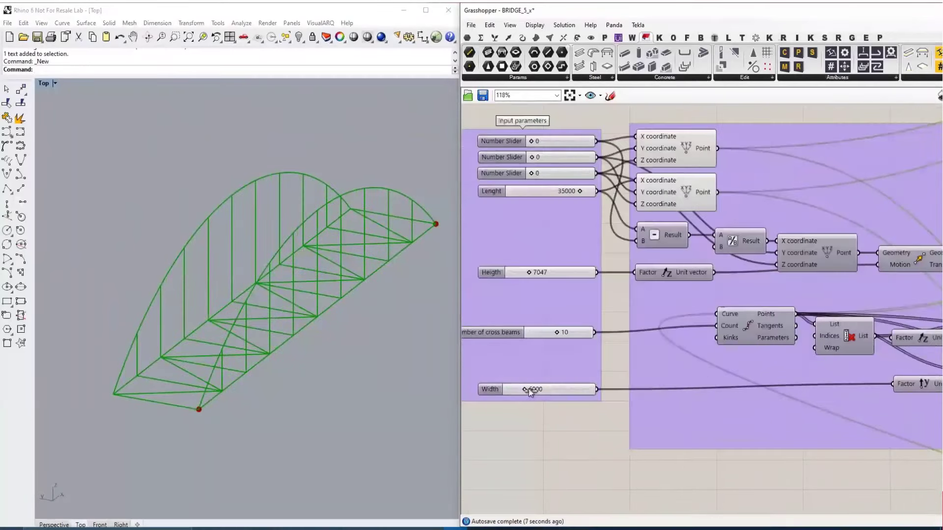
left_click_drag(536, 392, 550, 417)
left_click(614, 327)
Turn on the preview of the Solid Difference component at the end of the arch group
scroll(592, 310, "down", 7)
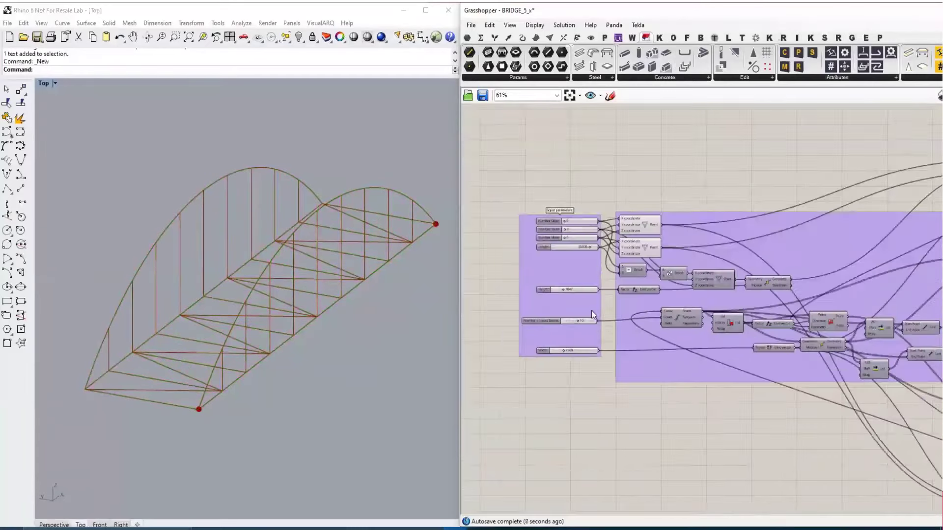
right_click_drag(701, 387, 576, 386)
right_click_drag(819, 354, 751, 347)
scroll(733, 261, "up", 6)
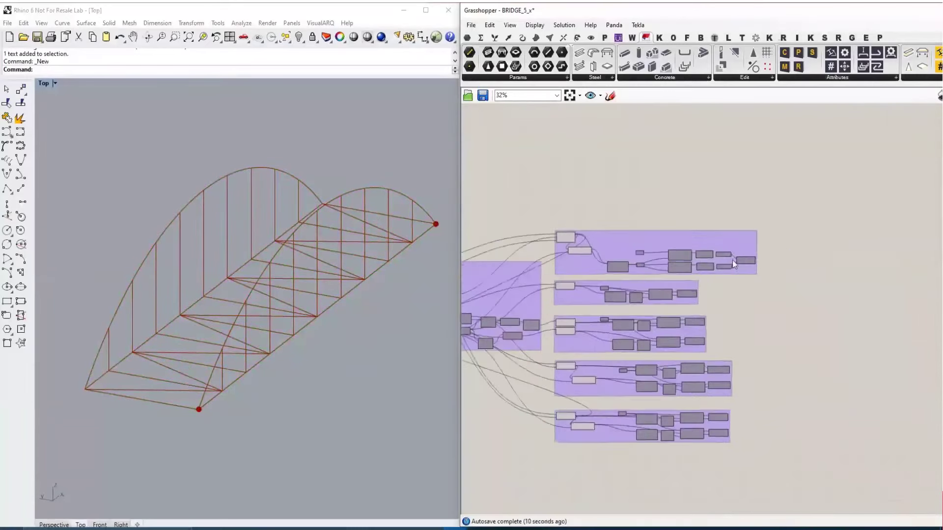
scroll(759, 264, "up", 1)
left_click(750, 258)
right_click(746, 254)
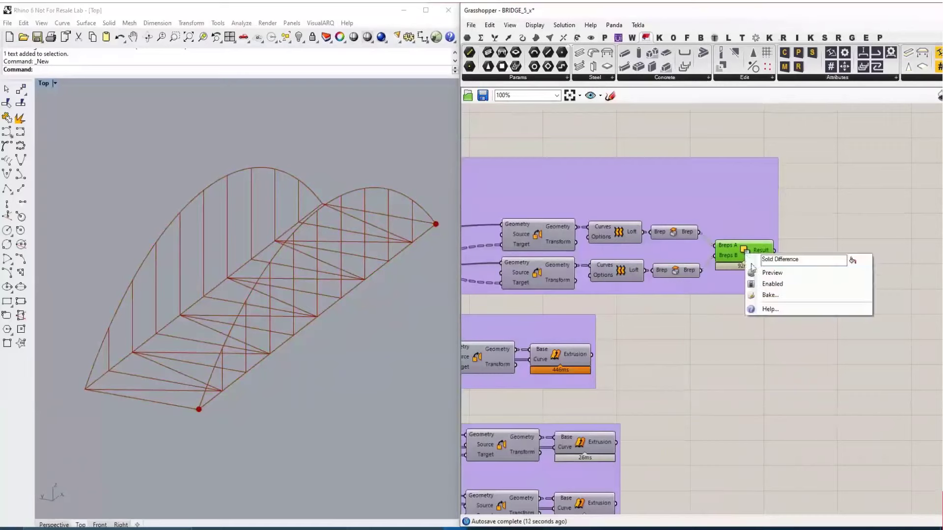
left_click(775, 284)
left_click(681, 339)
Turn on the preview of all Extrusion components in the four member groups below the arch group
scroll(634, 358, "down", 2)
right_click_drag(634, 359, 618, 267)
left_click(570, 249)
left_click(579, 302, "shift")
left_click(580, 339, "shift")
left_click(624, 393, "shift")
left_click(625, 425, "shift")
scroll(638, 397, "up", 2)
left_click(632, 388, "shift")
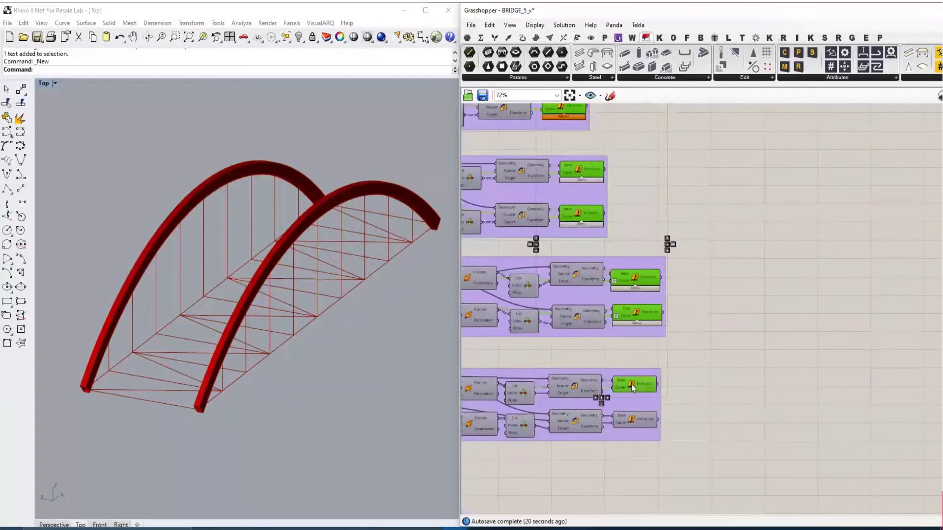
left_click(634, 420, "shift")
right_click(694, 346)
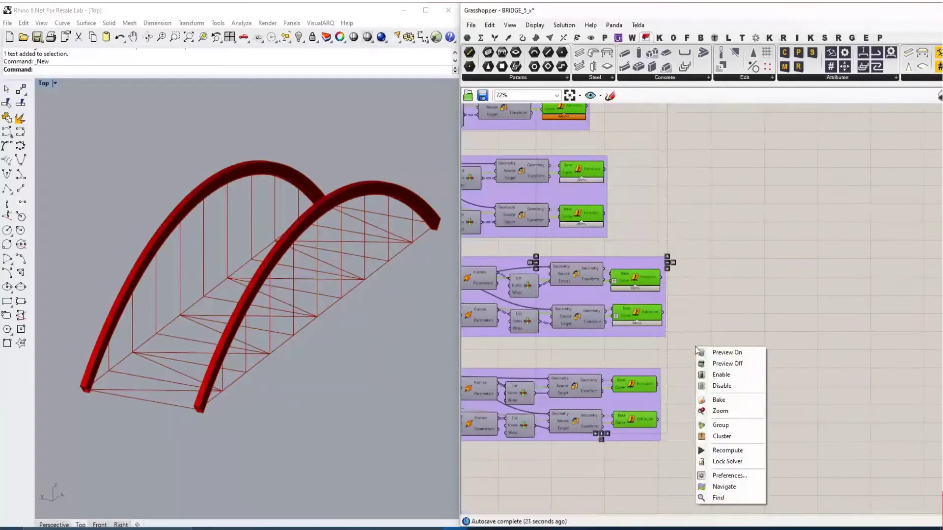
left_click(734, 352)
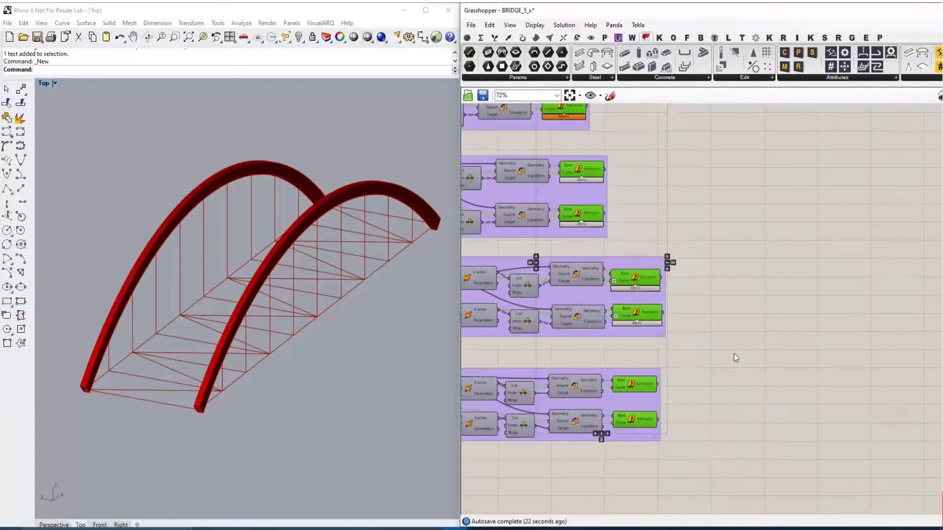
left_click(744, 322)
Lower the Heigth input parameter slightly to flatten the bridge arches
right_click_drag(323, 345, 576, 315)
scroll(674, 309, "down", 4)
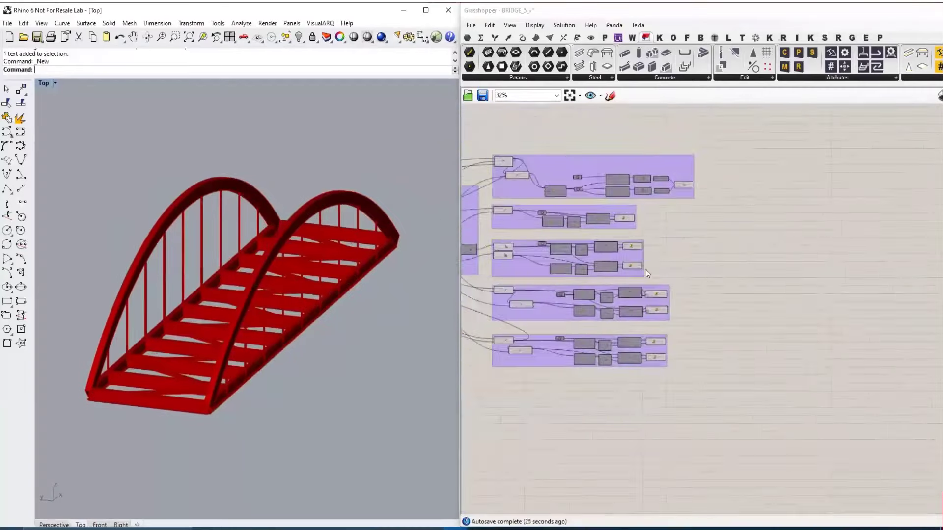
right_click_drag(674, 309, 831, 323)
right_click_drag(550, 291, 682, 292)
scroll(553, 255, "up", 5)
scroll(565, 262, "up", 3)
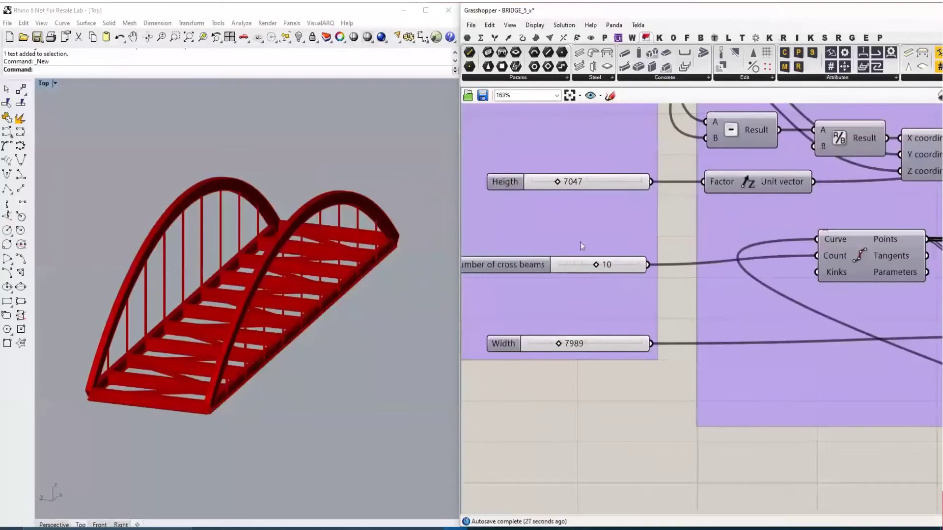
mouse_move(566, 183)
left_mouse_down()
mouse_move(574, 183)
mouse_move(557, 186)
left_mouse_up()
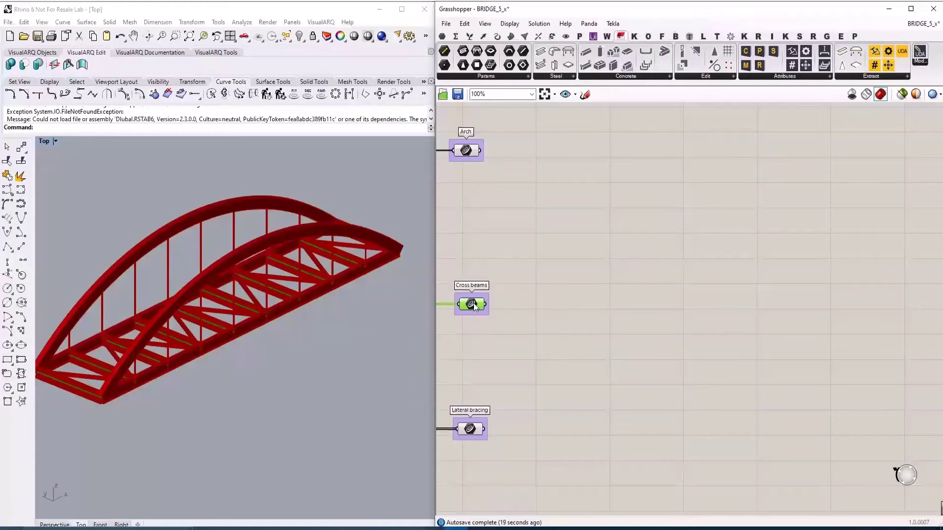
Highlight the Lateral bracing curves, then move the Rhino window out of the way to switch to Tekla Structures
left_click(473, 427)
left_click(517, 395)
left_click(284, 9)
left_click_drag(284, 11, 283, 528)
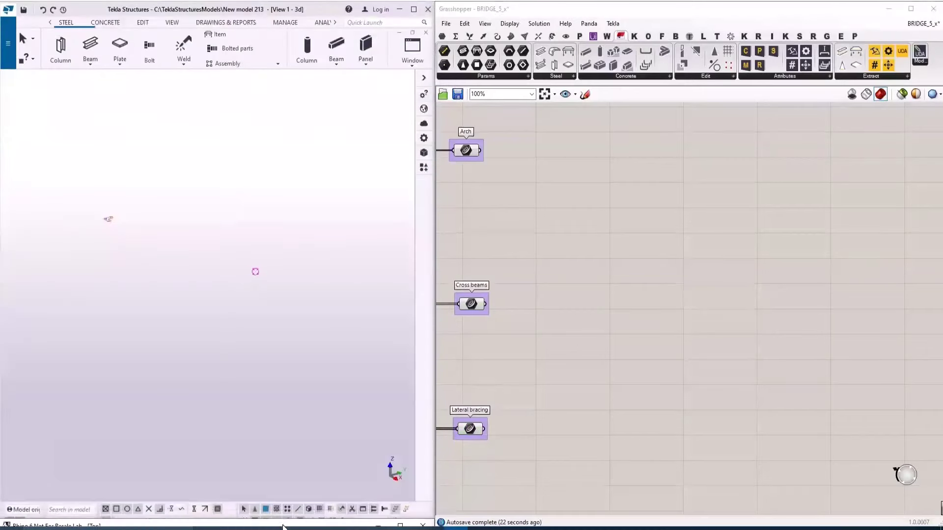
Add a Tekla steel Beam component and connect the Arch curves to its Curve input
double_click(568, 210)
type("beam")
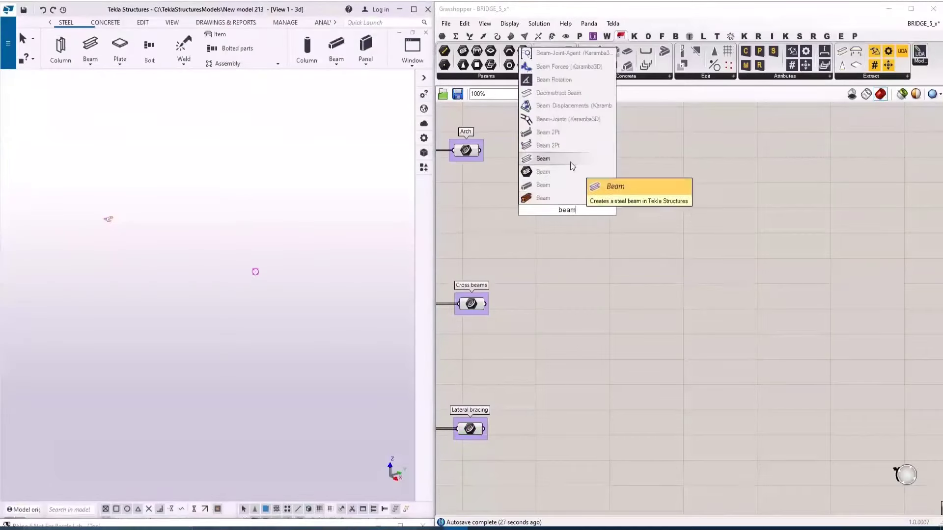
left_click(544, 198)
left_click_drag(480, 150, 595, 206)
scroll(238, 301, "up", 7)
left_click(515, 226)
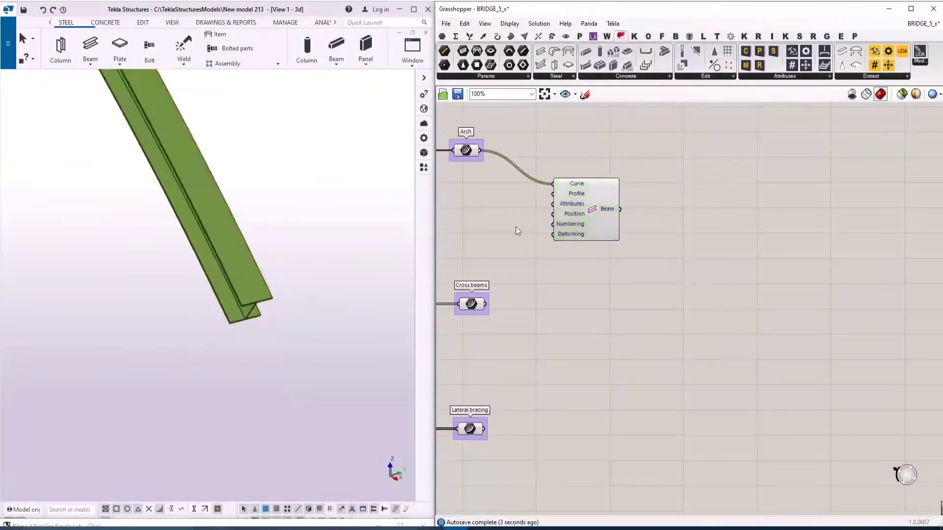
Add a Profile Catalog component and connect it to the Profile input of the arch Beam
double_click(516, 226)
type("prof")
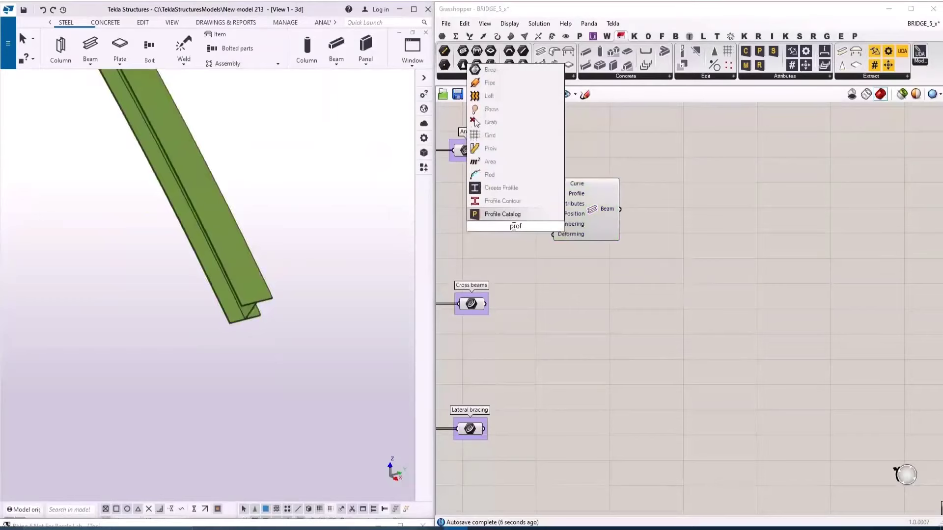
left_click(511, 214)
left_click_drag(535, 226, 553, 194)
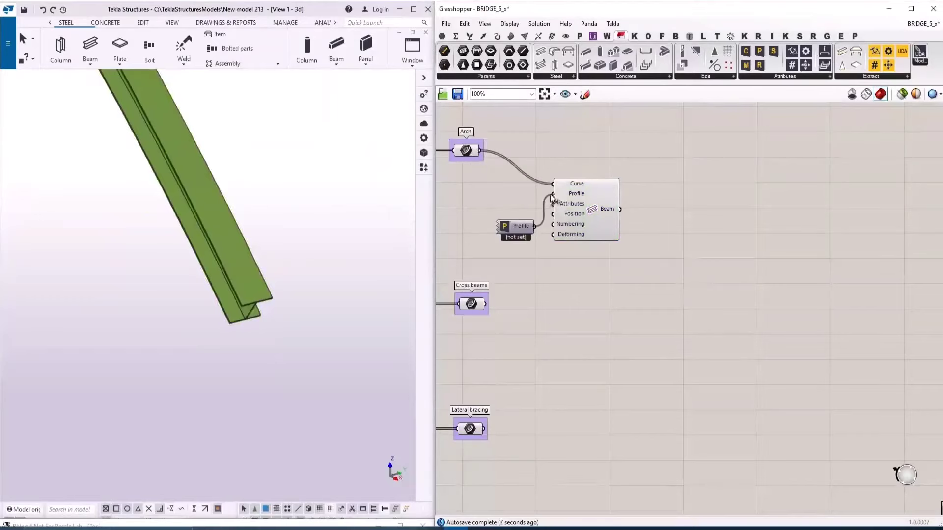
Set the arch beam's catalog profile to the HK300-10 section from the Welded box profiles
double_click(510, 232)
left_click(646, 254)
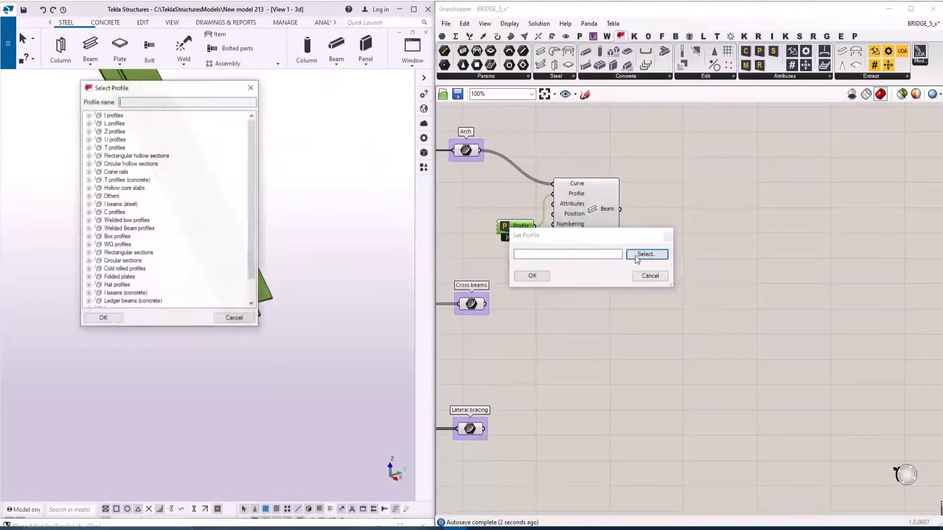
left_click(89, 220)
left_click(117, 228)
left_click(116, 322)
left_click(528, 277)
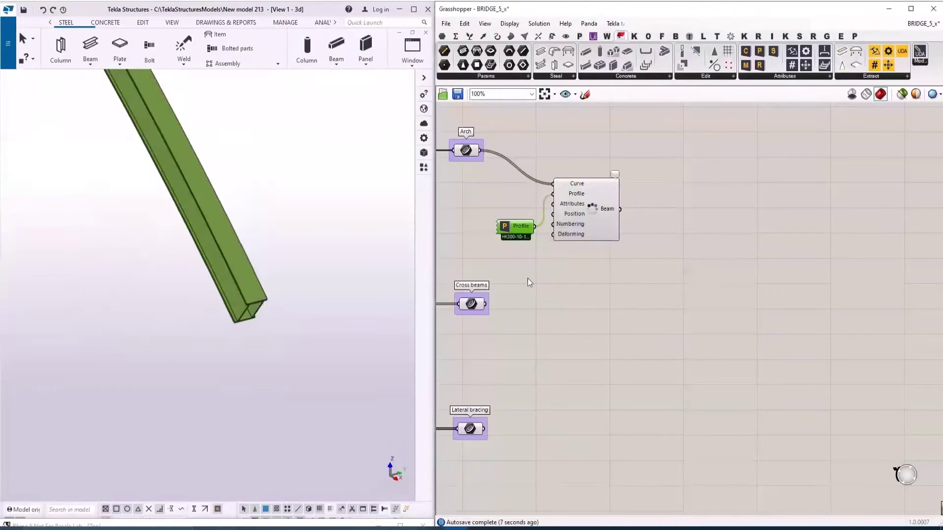
Add a Position component and connect it to the Position input of the arch Beam
scroll(564, 214, "up", 1)
scroll(358, 311, "down", 5)
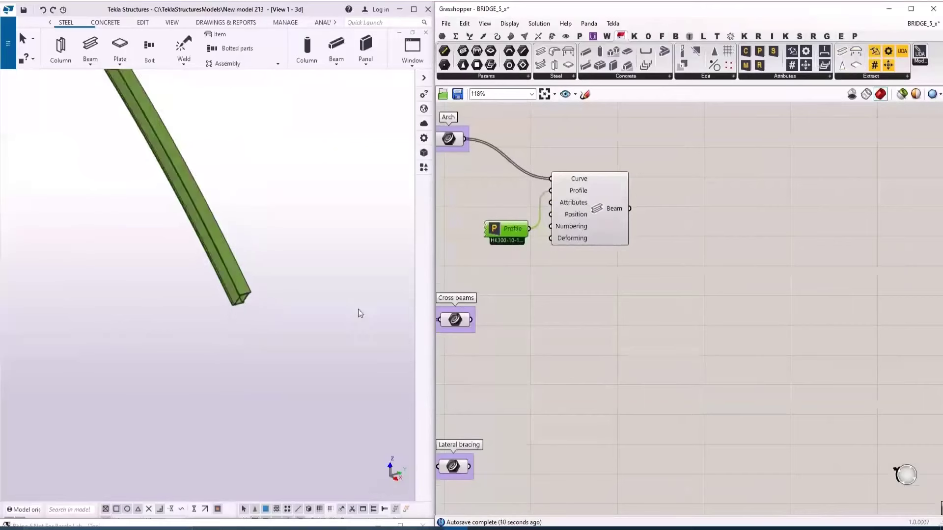
middle_click_drag(364, 267, 323, 250)
scroll(322, 268, "up", 3)
left_click(601, 291)
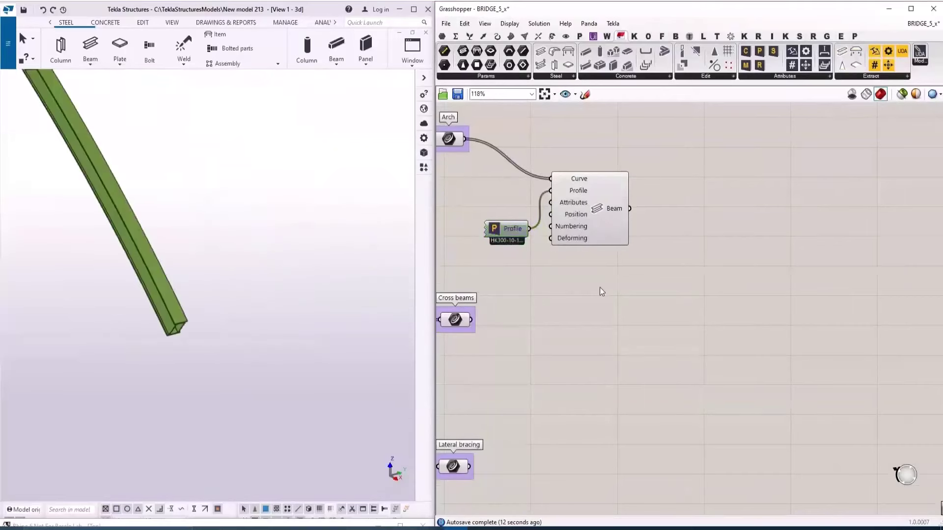
double_click(603, 291)
type("posi")
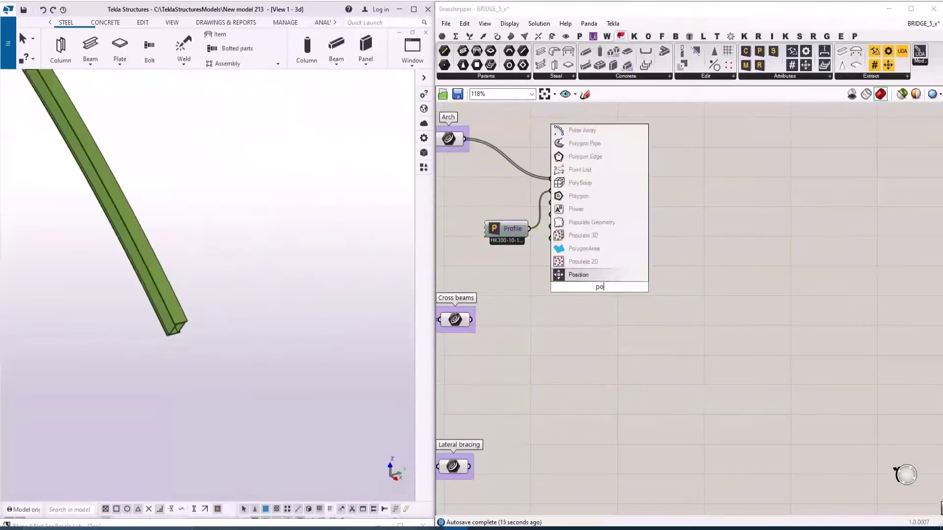
key("Return")
left_click_drag(595, 300, 553, 215)
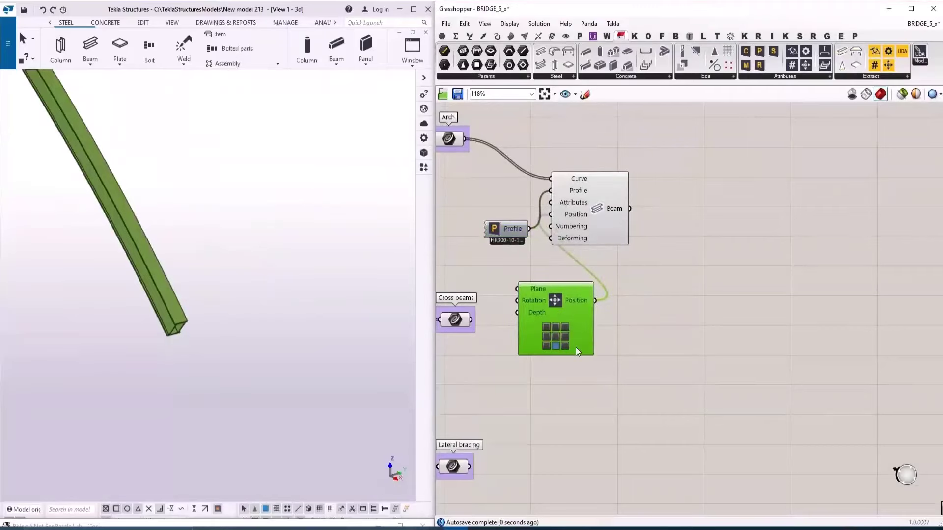
Try the upper-middle and middle-right cells of the Position grid, and set the arch beam's position to the center cell
left_click(556, 327)
left_click(556, 337)
left_click(564, 338)
left_click(556, 337)
left_click(647, 341)
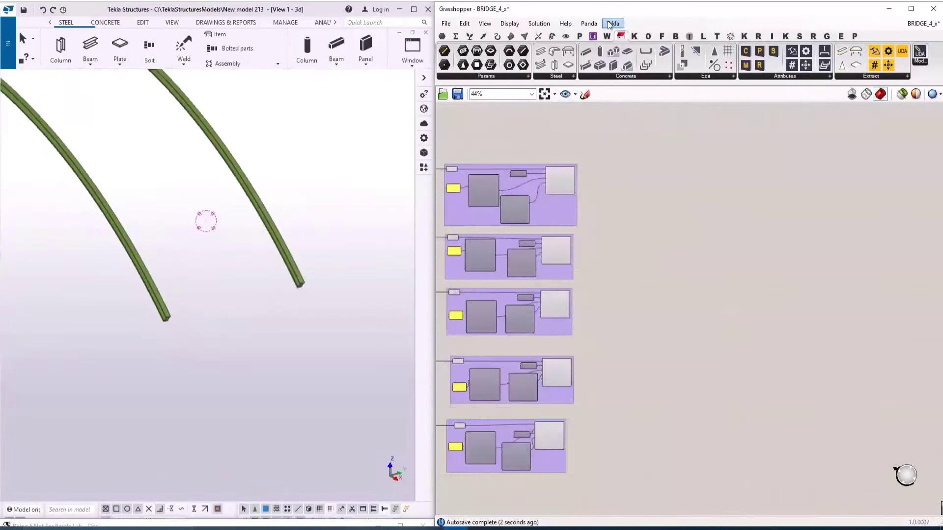
Generate all bridge members of the BRIDGE_4_x definition in the Tekla Structures model and view the whole bridge
left_click(612, 23)
left_click(639, 93)
scroll(337, 320, "down", 2)
scroll(329, 319, "up", 1)
middle_click_drag(329, 310, 372, 320)
middle_click_drag(319, 338, 358, 319)
left_click(647, 317)
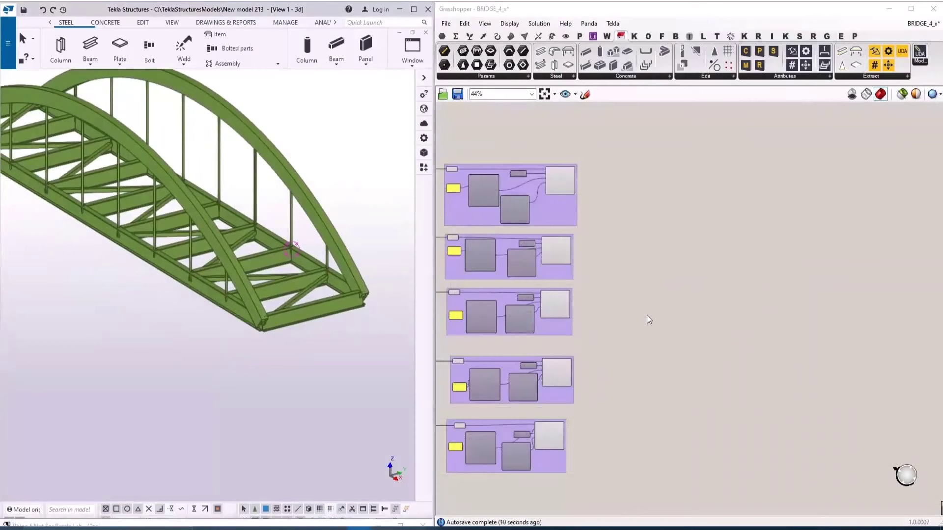
Add a Tekla Component component to the canvas beside the Suspenders and Main girders groups
scroll(597, 212, "up", 3)
right_click_drag(637, 424, 632, 296)
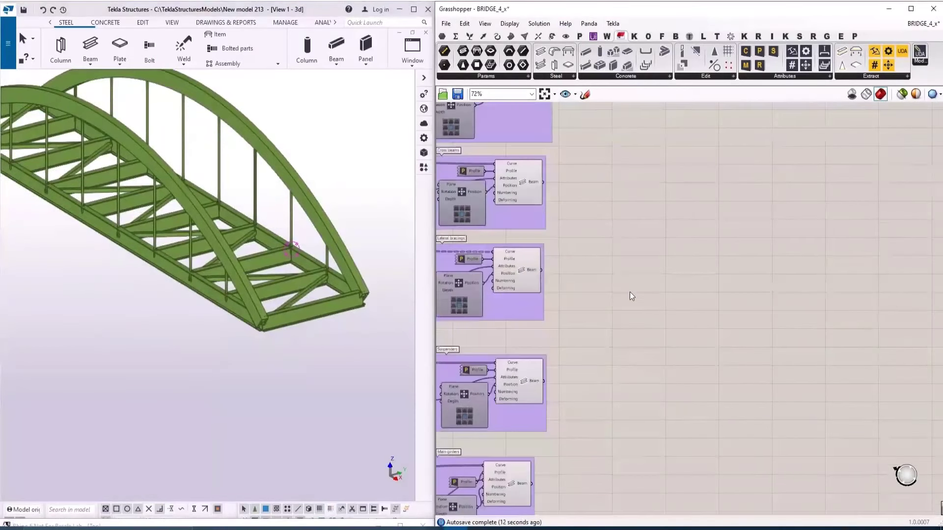
double_click(611, 445)
type("comp")
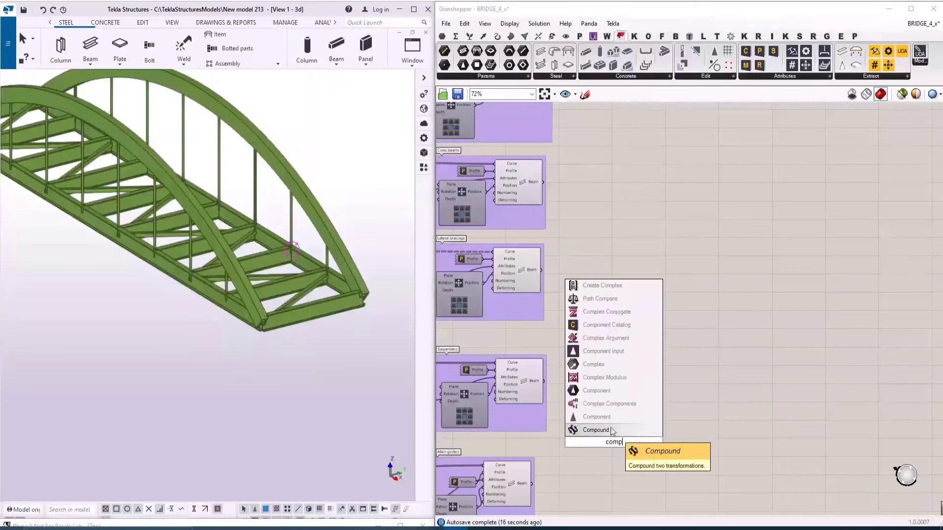
left_click(610, 421)
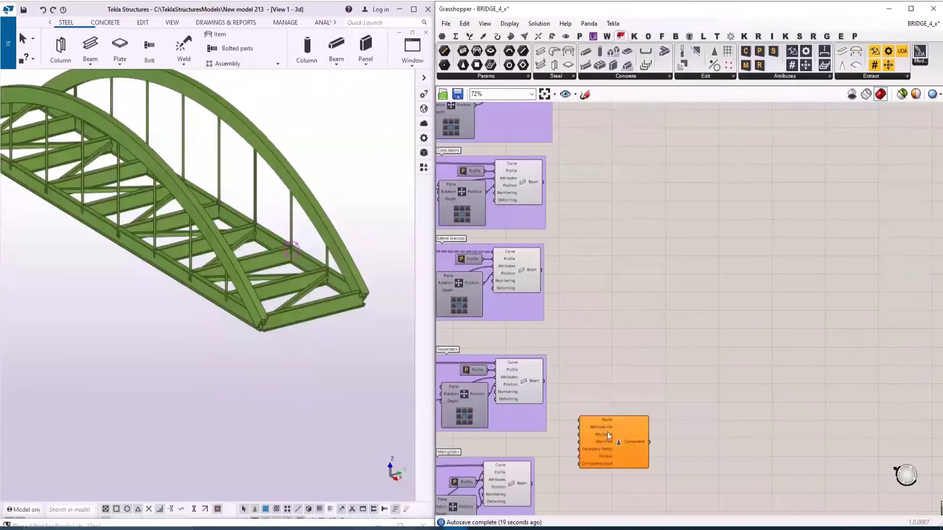
Connect the main girders' Beam output to the Tekla component's Main Part input and the suspenders' Beam output to Secondary Part(s)
right_click_drag(632, 414, 659, 350)
scroll(594, 413, "up", 2)
left_click_drag(663, 384, 718, 387)
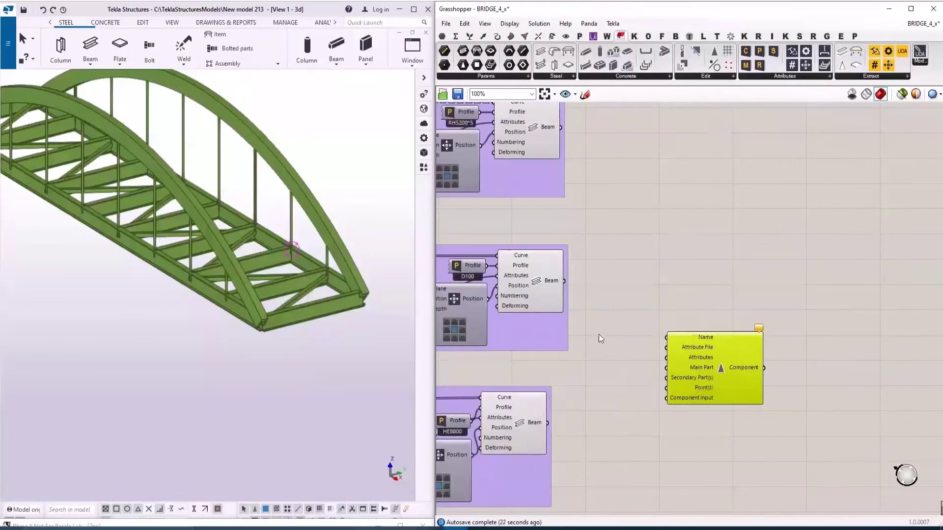
left_click(546, 288)
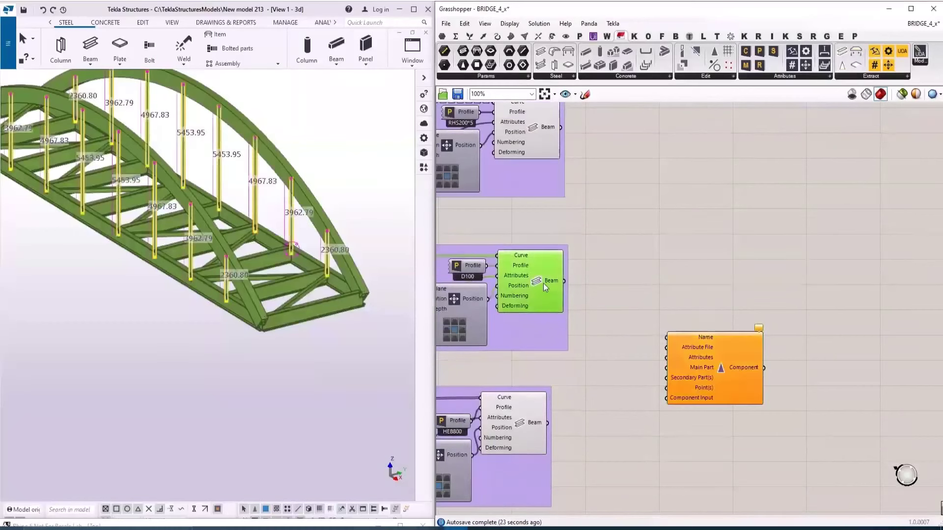
left_click(508, 438)
left_click_drag(548, 423, 667, 369)
left_click_drag(560, 279, 667, 378)
Add a Component Catalog connected to the Tekla component's Name input and set it to Tensioner (7)
left_click(652, 259)
double_click(652, 259)
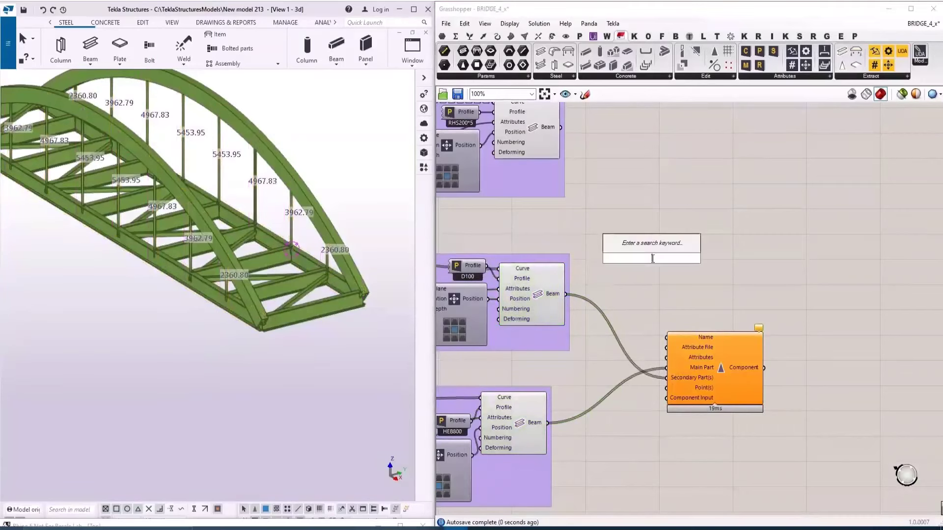
type("comp")
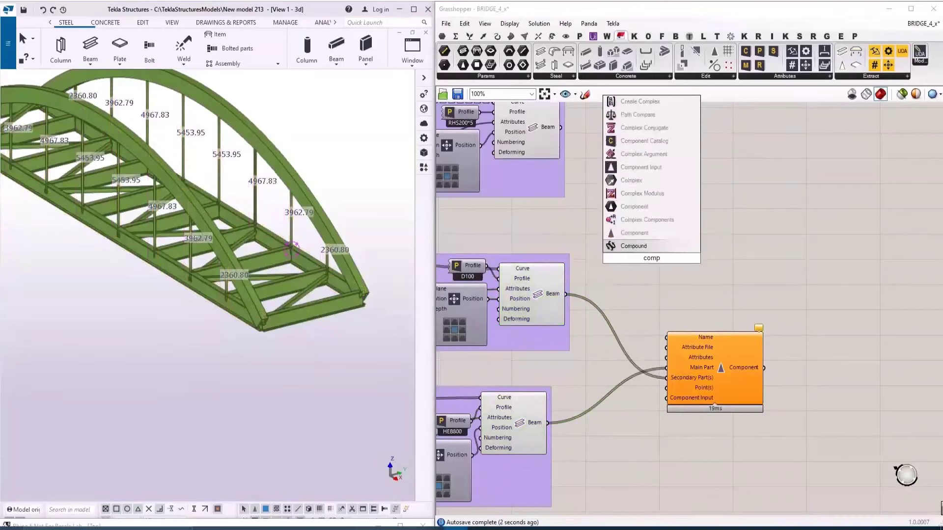
left_click(653, 142)
left_click_drag(652, 259, 667, 337)
double_click(620, 319)
type("tens")
double_click(654, 432)
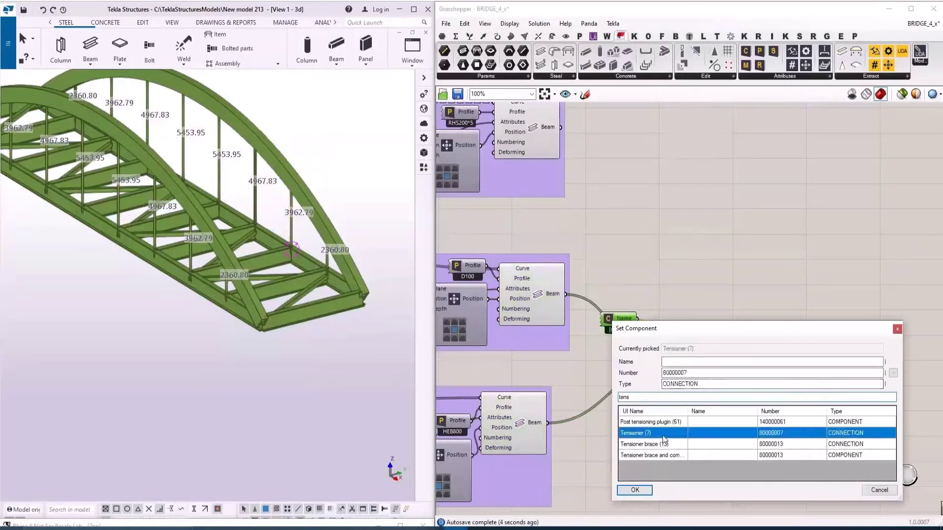
Examine the tensioner connections between the suspenders and the main girder in the Tekla Structures model
left_click(294, 241)
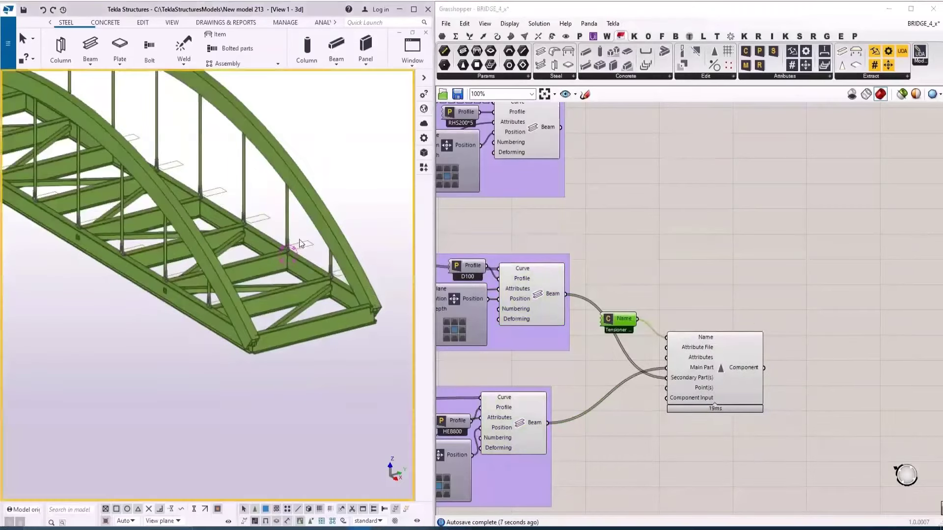
scroll(293, 238, "up", 8)
middle_click_drag(292, 237, 320, 300)
scroll(183, 238, "down", 5)
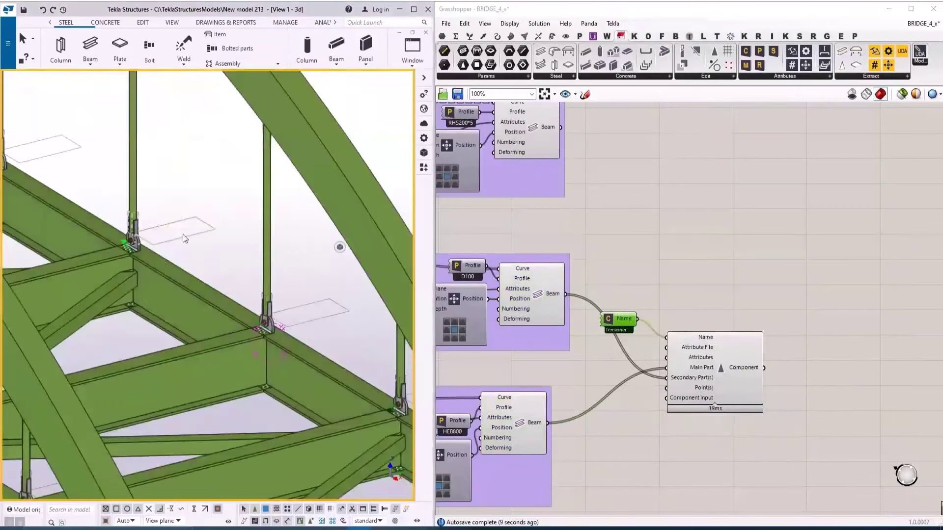
scroll(98, 334, "up", 4)
scroll(97, 335, "down", 5)
scroll(270, 313, "up", 7)
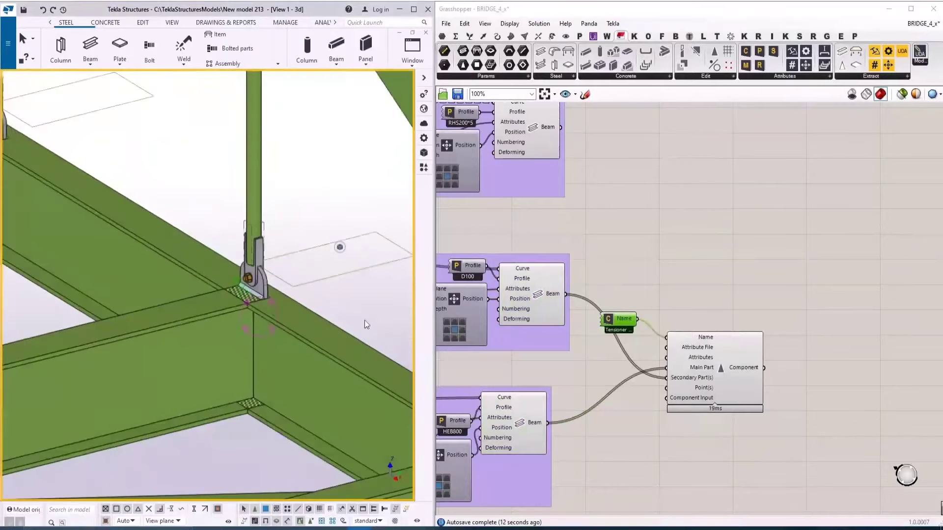
Duplicate the Tekla component with its Component Catalog and place the copy beside the Cross beams group
left_click(690, 285)
scroll(690, 281, "down", 3)
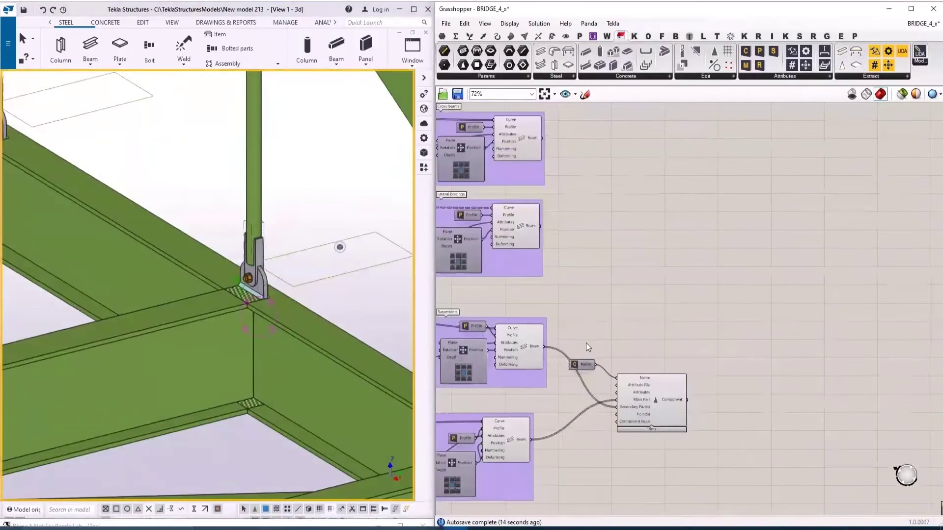
left_click_drag(566, 341, 700, 446)
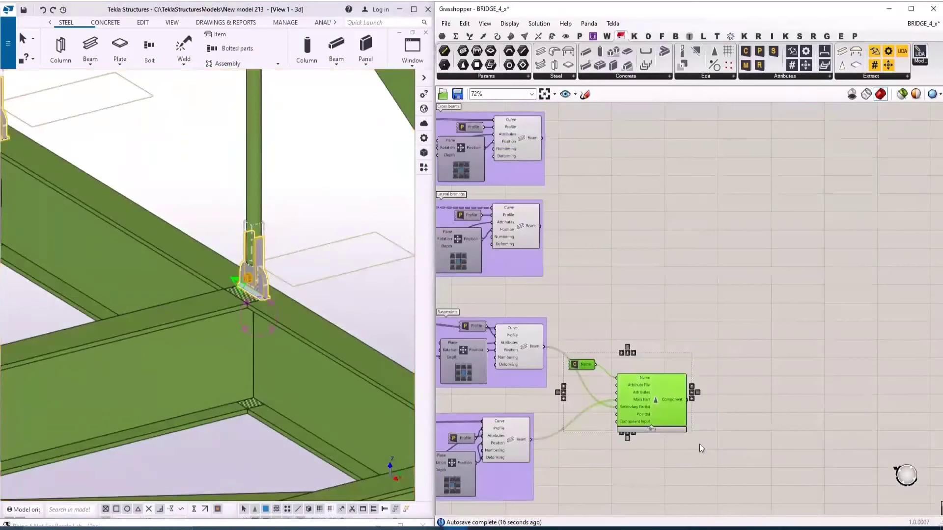
scroll(675, 425, "down", 4)
scroll(665, 301, "up", 4)
right_click_drag(670, 263, 660, 284)
scroll(644, 282, "up", 1)
left_click(635, 277)
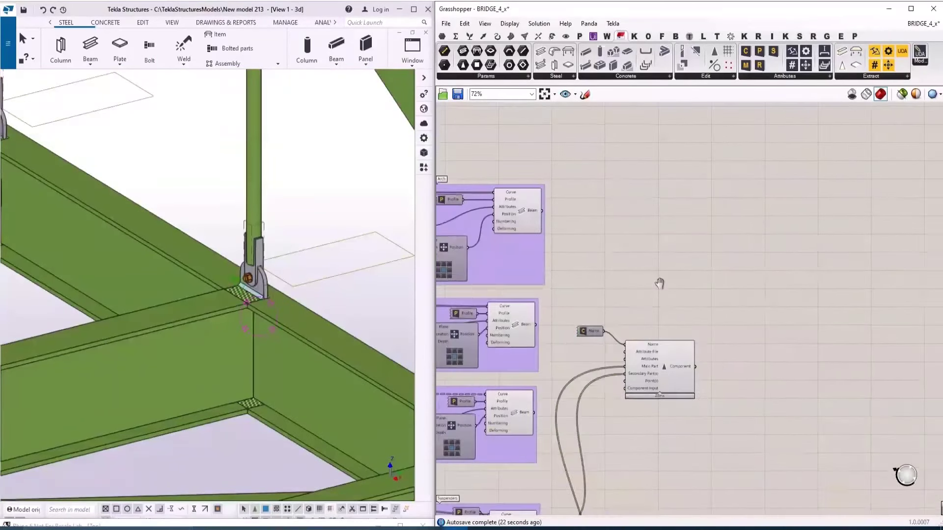
Connect the cross beams' Beam output to the copied component's Secondary Part(s) input, replacing the suspenders
left_click(518, 329)
left_click(565, 319)
scroll(560, 322, "up", 1)
left_click_drag(531, 325, 636, 383)
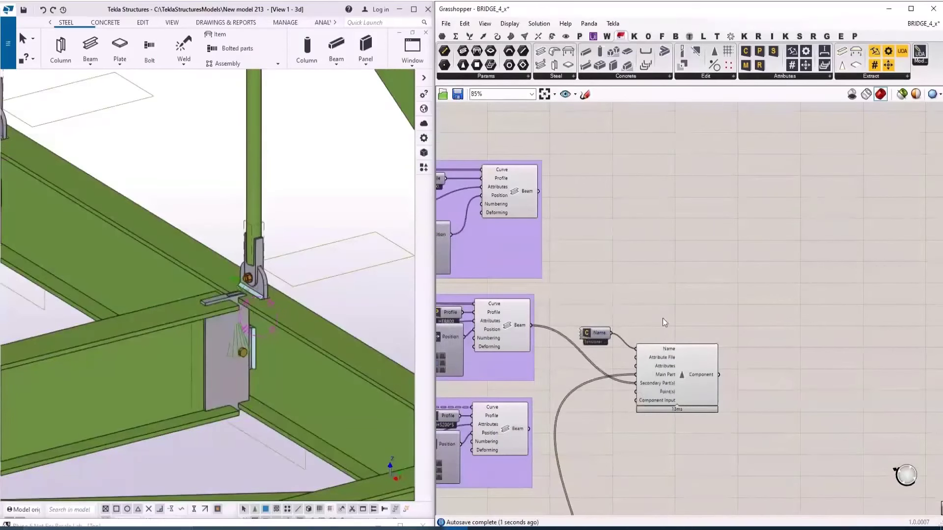
Search the copied component's catalog for 184 and set its connection to the Full depth type
double_click(590, 339)
left_click(621, 415)
type("184")
double_click(617, 441)
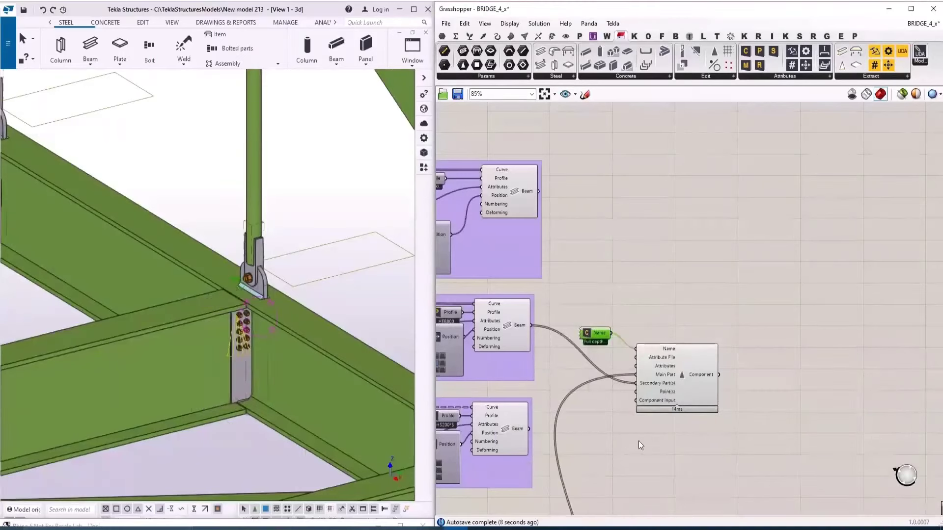
Add a Concatenate component below the Full depth connection component
scroll(266, 344, "down", 3)
scroll(279, 375, "up", 4)
scroll(679, 307, "up", 2)
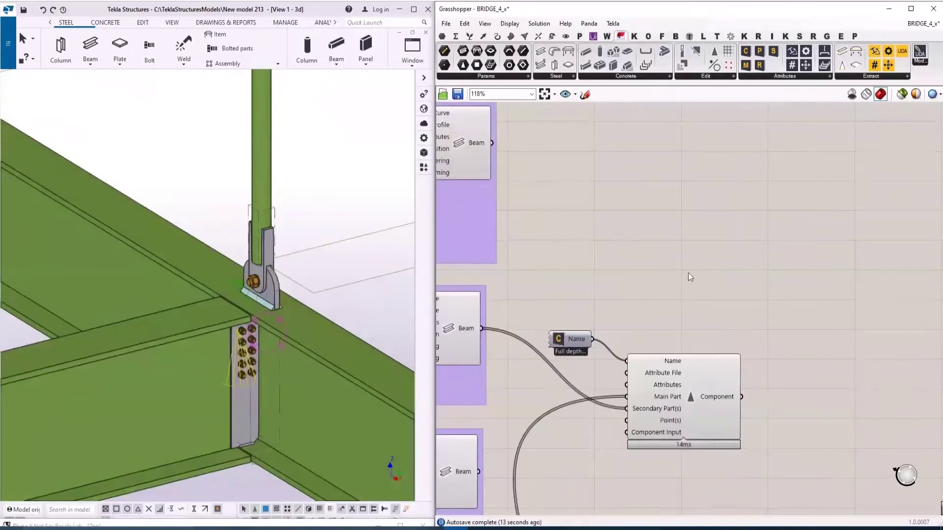
scroll(688, 277, "down", 2)
double_click(677, 414)
type("con")
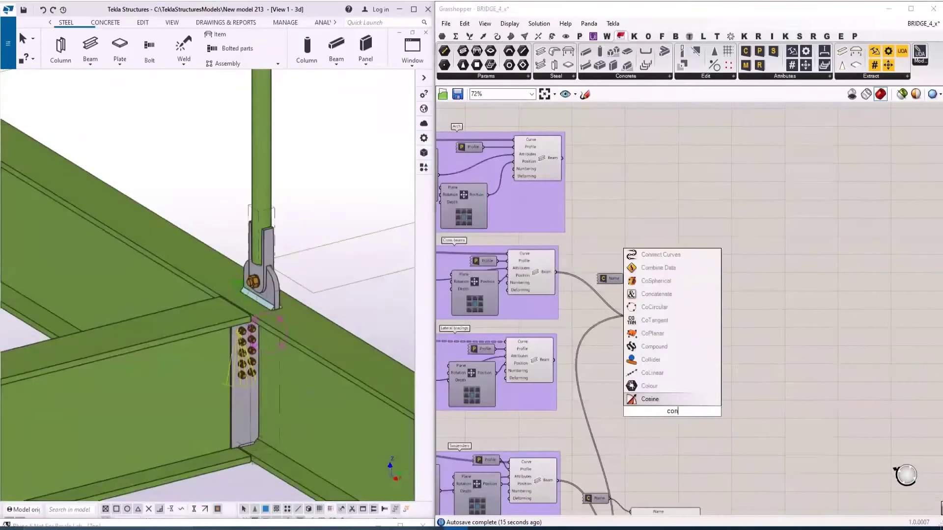
left_click(658, 401)
scroll(656, 402, "up", 2)
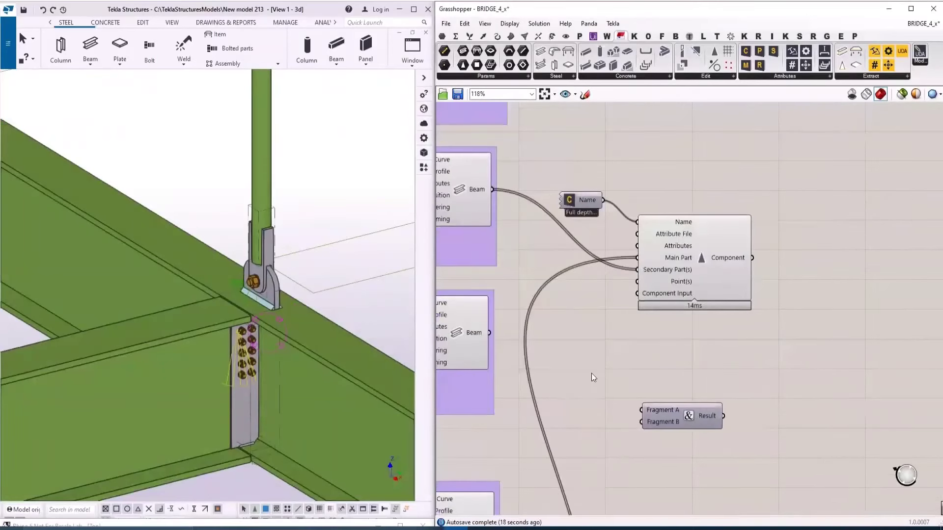
Add a number slider with the value 1 and connect it to Fragment B of the Concatenate component
double_click(592, 373)
type("1.")
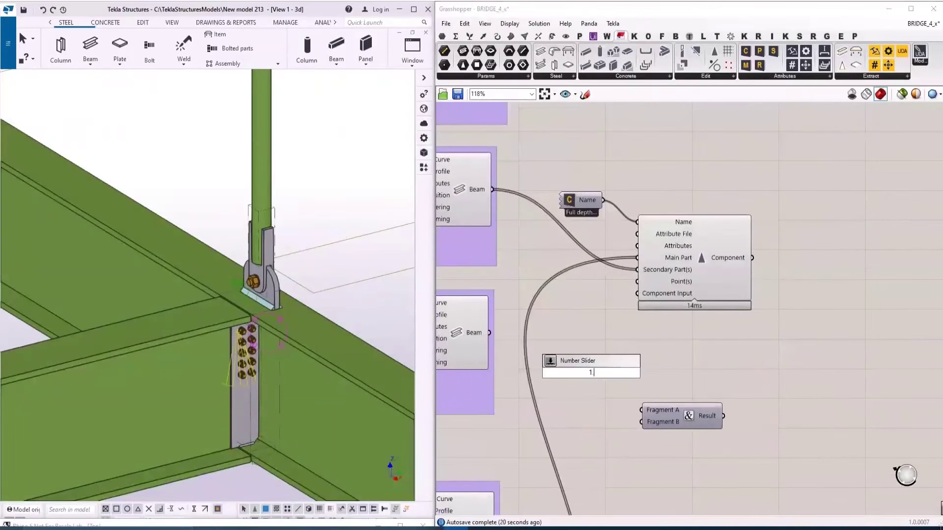
key("Return")
left_click_drag(565, 375, 523, 463)
left_click_drag(608, 462, 642, 422)
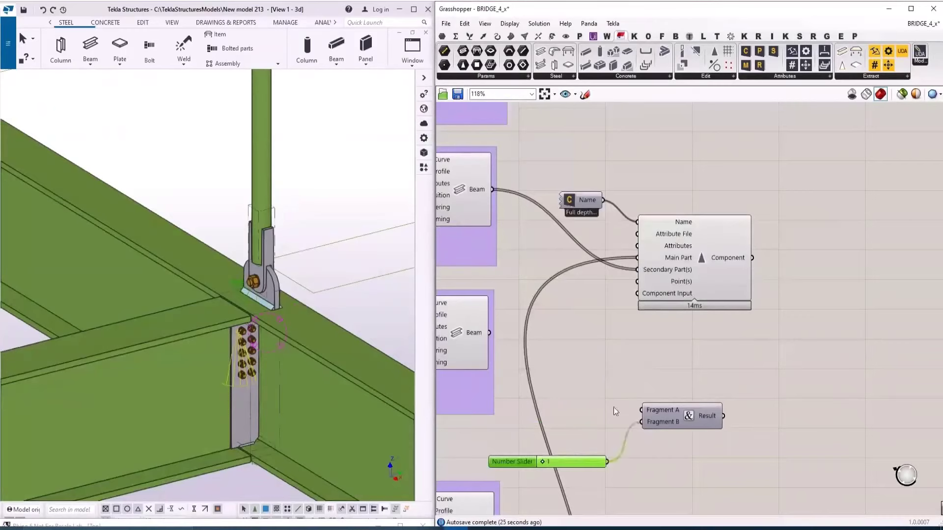
Add a panel containing "nb" and connect it to Fragment A of the Concatenate component
double_click(580, 377)
type("Panel")
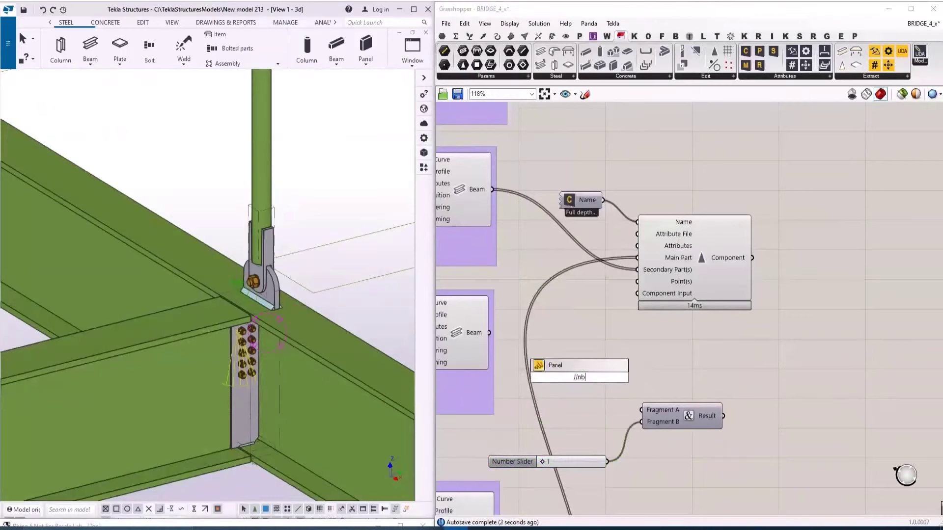
key("Return")
double_click(587, 382)
left_click(588, 342)
left_click(605, 461)
scroll(609, 422, "up", 2)
left_click_drag(584, 374, 625, 376)
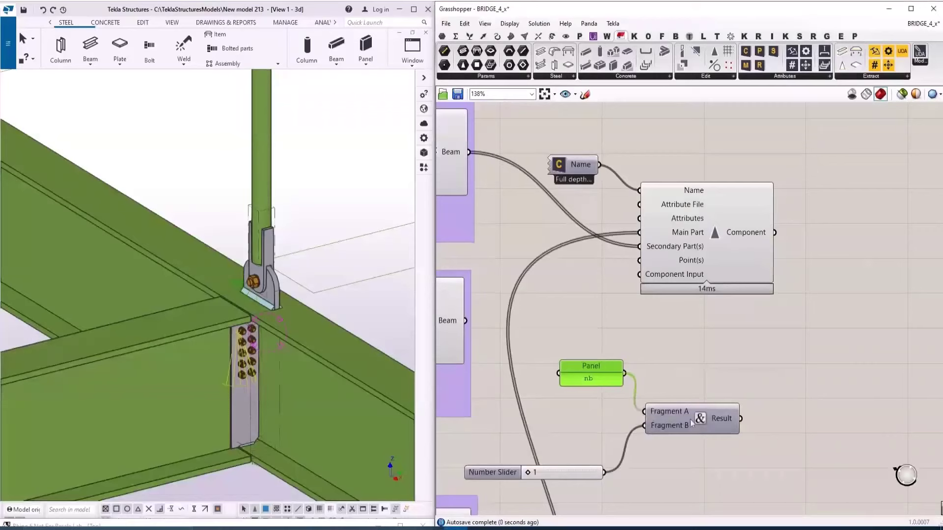
Connect the Concatenate result to the Full depth component's Attributes input and set the number slider to 9
left_click_drag(741, 418, 641, 274)
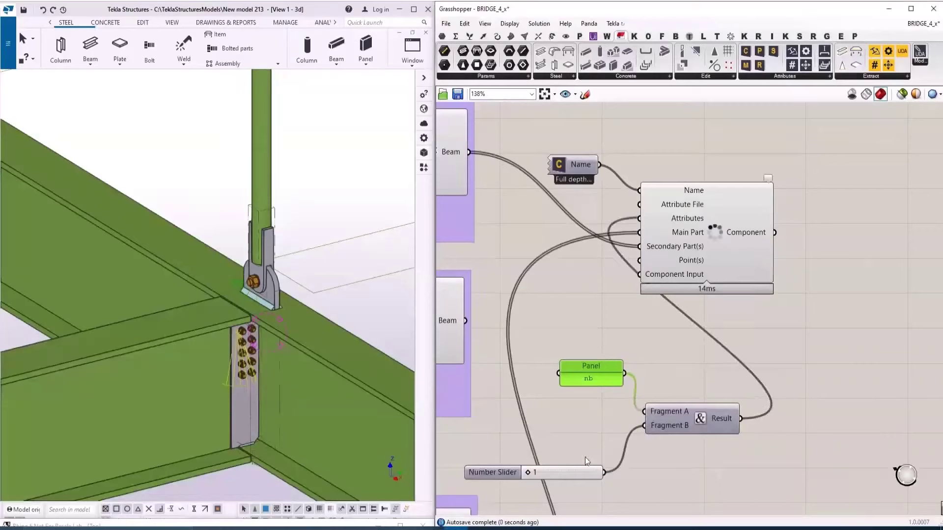
left_click_drag(528, 473, 572, 472)
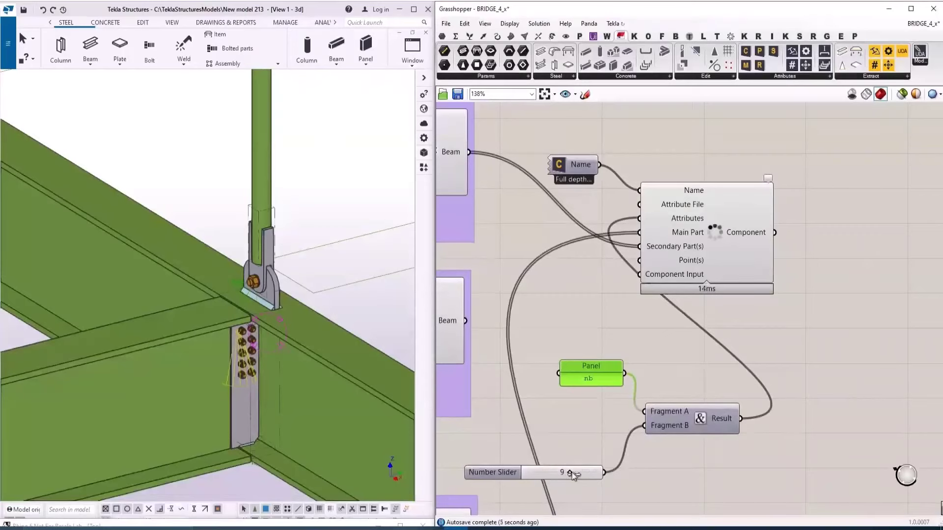
left_click(646, 480)
Examine the bolted cross beam connections and the cross beams along the bridge in the Tekla Structures model
scroll(348, 304, "down", 5)
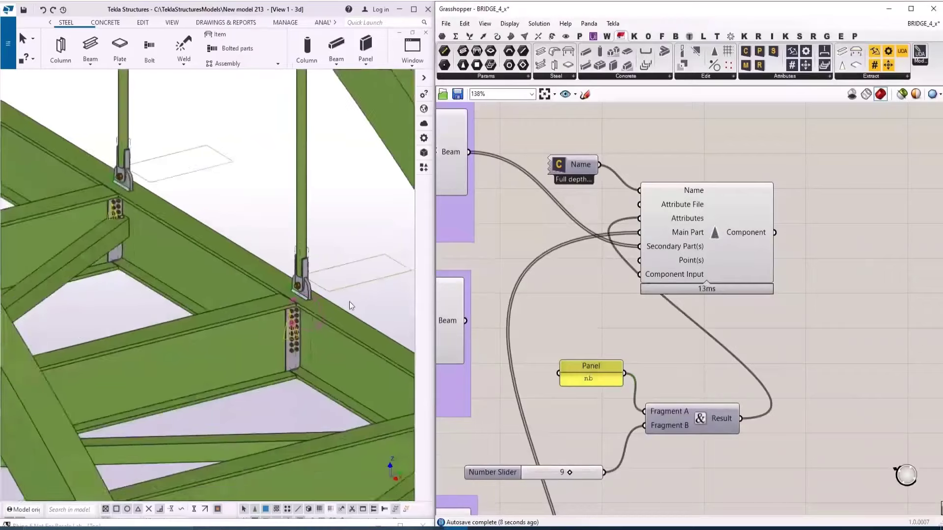
middle_click_drag(281, 265, 285, 277)
scroll(297, 295, "down", 5)
middle_click_drag(320, 308, 324, 339, "ctrl")
scroll(345, 280, "up", 3)
middle_click_drag(345, 280, 298, 311)
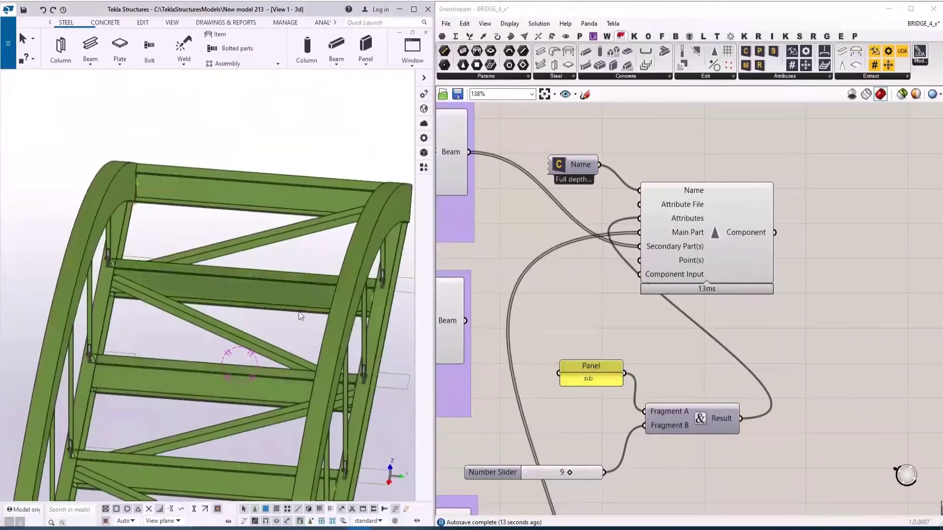
left_click(298, 309)
left_click(302, 347)
Connect the cross beams' Beam output to the input parameter of the prepared lifting component group at the canvas bottom
scroll(679, 397, "down", 7)
middle_click(686, 412)
scroll(743, 423, "up", 1)
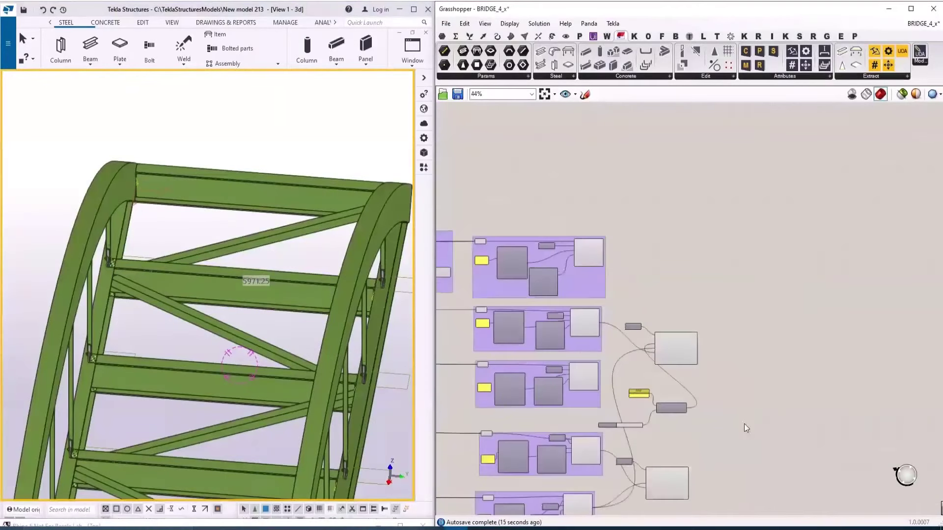
right_click_drag(743, 424, 742, 138)
scroll(484, 330, "up", 4)
right_click_drag(608, 222, 602, 334)
scroll(601, 335, "down", 6)
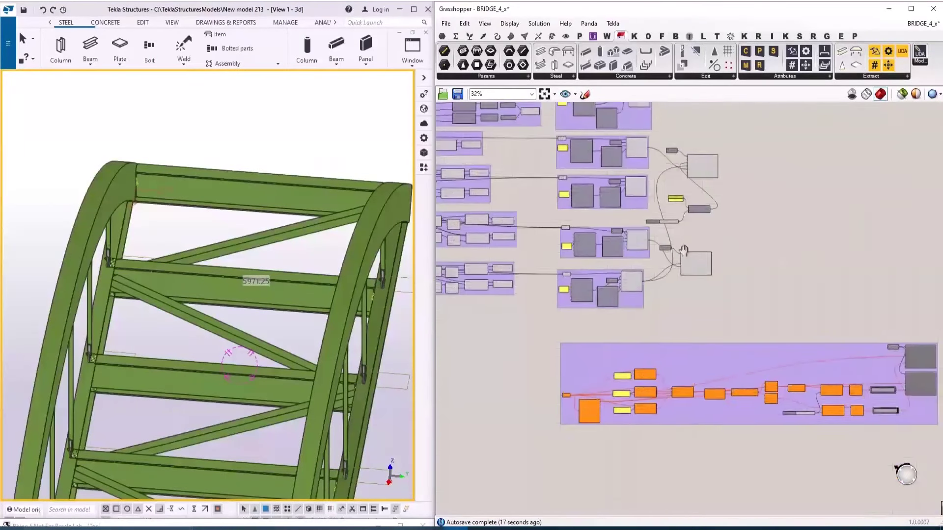
right_click_drag(685, 249, 675, 299)
left_click_drag(639, 198, 556, 445)
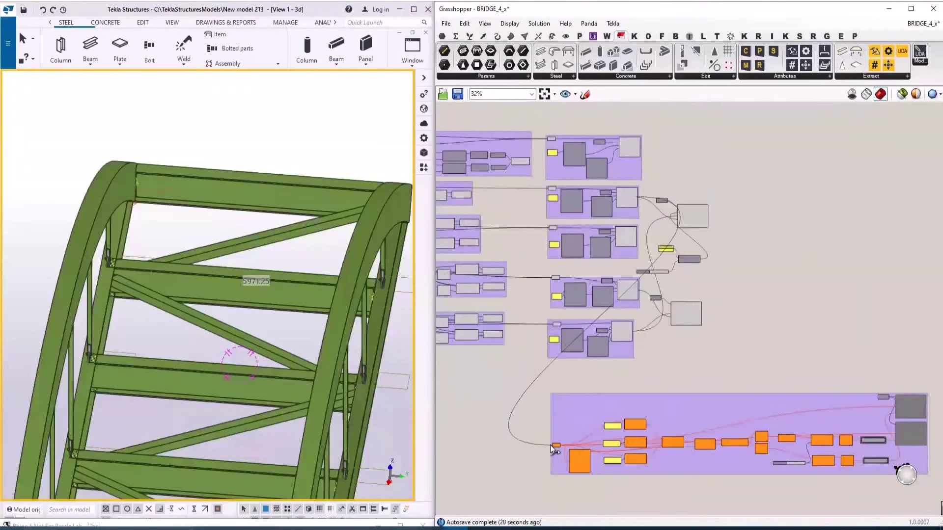
Enable the two disabled lifting components at the end of the prepared group
scroll(570, 441, "up", 2)
right_click_drag(757, 417, 605, 400)
scroll(791, 388, "up", 5)
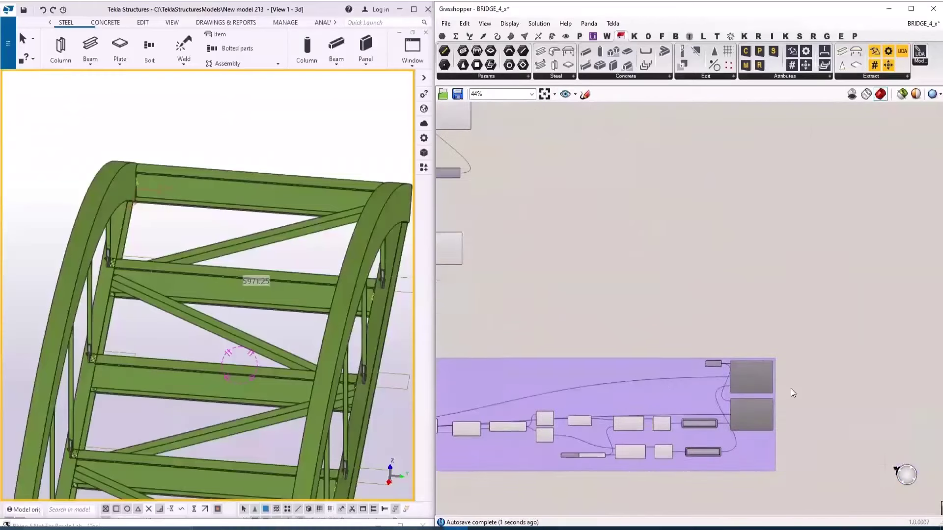
left_click_drag(573, 244, 747, 441)
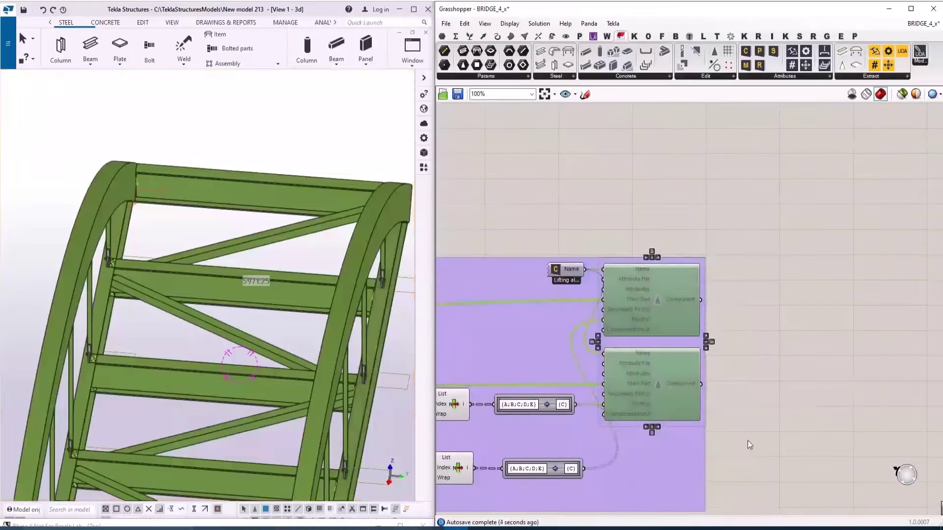
right_click(657, 308)
right_click(744, 290)
left_click(769, 327)
Examine the lifting components placed on top of the cross beams in the Tekla Structures model
scroll(175, 219, "up", 1)
right_click(276, 204)
left_click(310, 287)
scroll(294, 280, "up", 2)
scroll(285, 326, "up", 2)
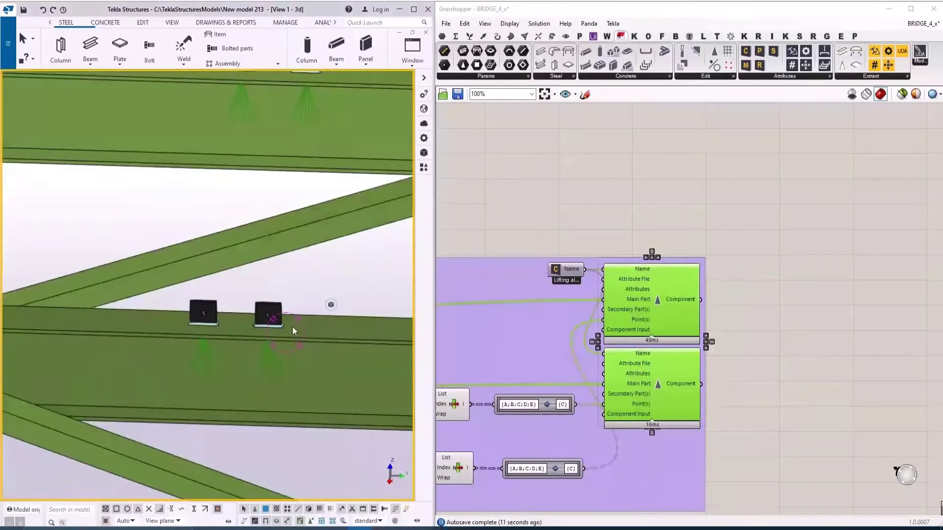
double_click(277, 364)
left_click(807, 121)
left_click(800, 299)
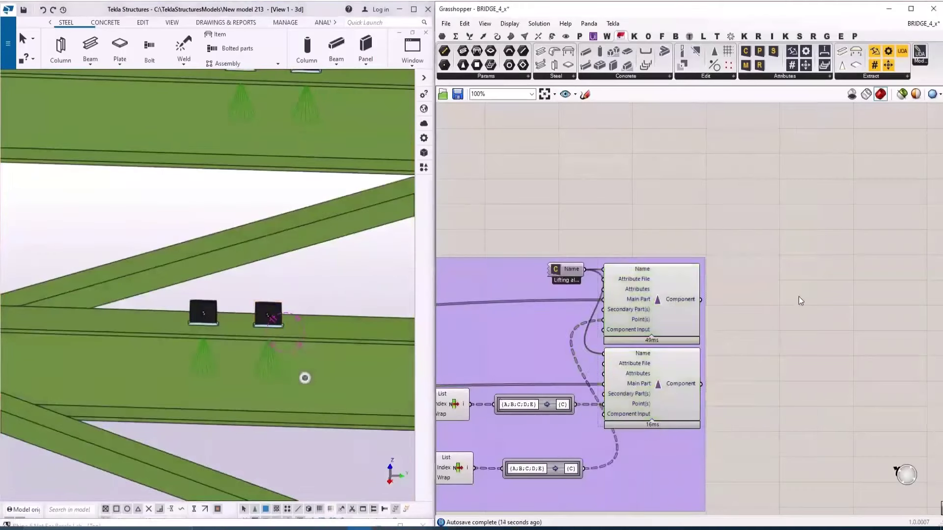
Set the slider controlling the Length inputs of the lifting points to 1623
right_click_drag(590, 353, 821, 319)
scroll(825, 314, "down", 3)
scroll(707, 362, "up", 6)
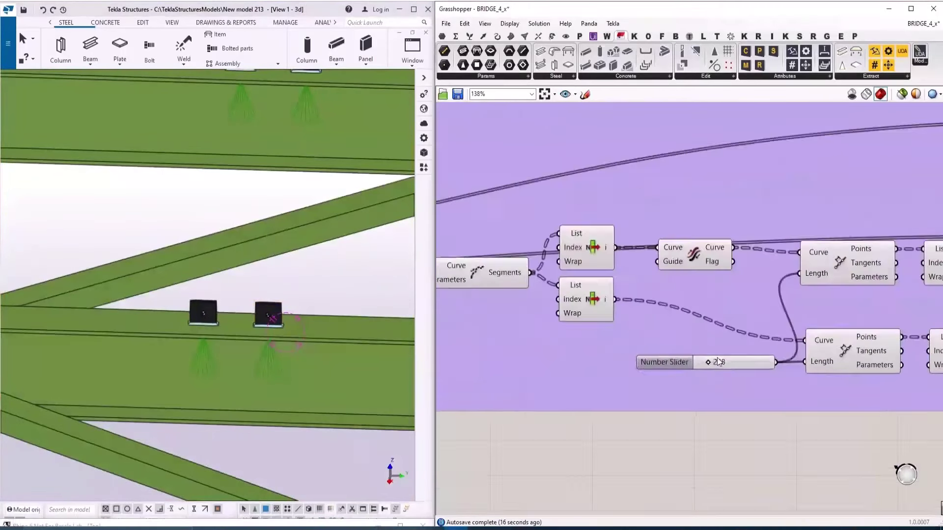
left_click_drag(712, 364, 787, 366)
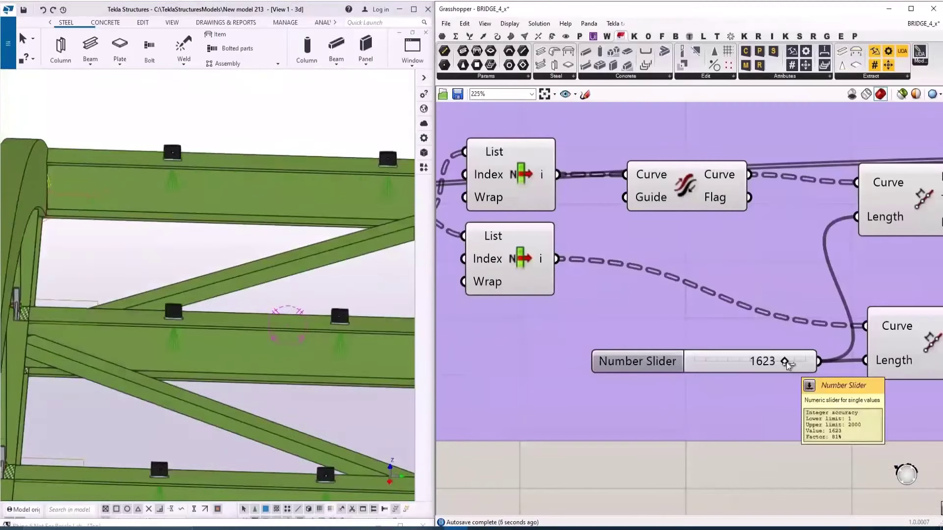
left_click(360, 297)
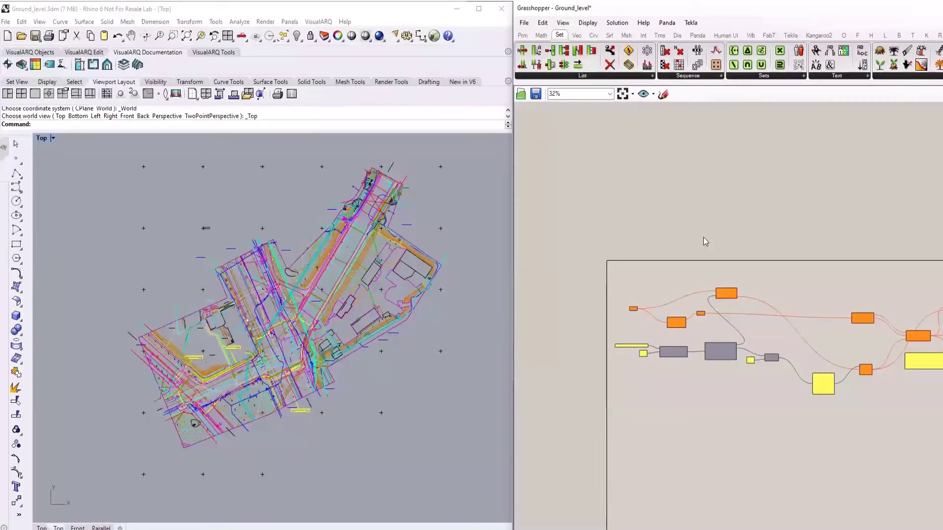
Inspect the 3.00 elevation label and the small curve beside it in the site survey
scroll(125, 387, "up", 15)
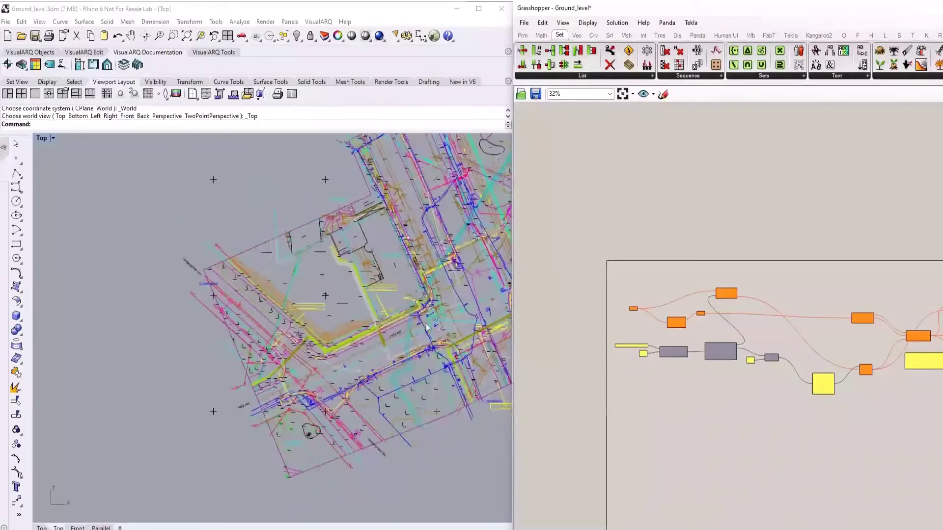
scroll(289, 266, "up", 3)
left_click(282, 272)
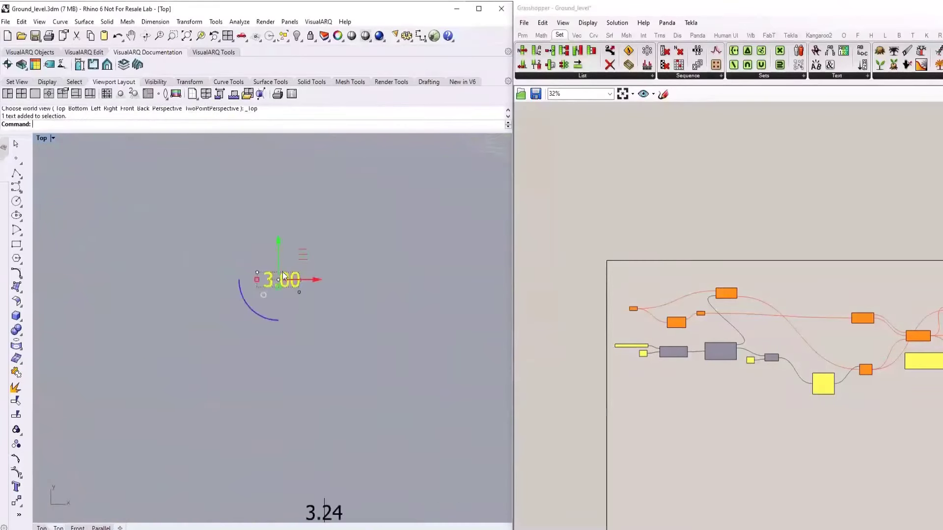
left_click(299, 292)
key("Escape")
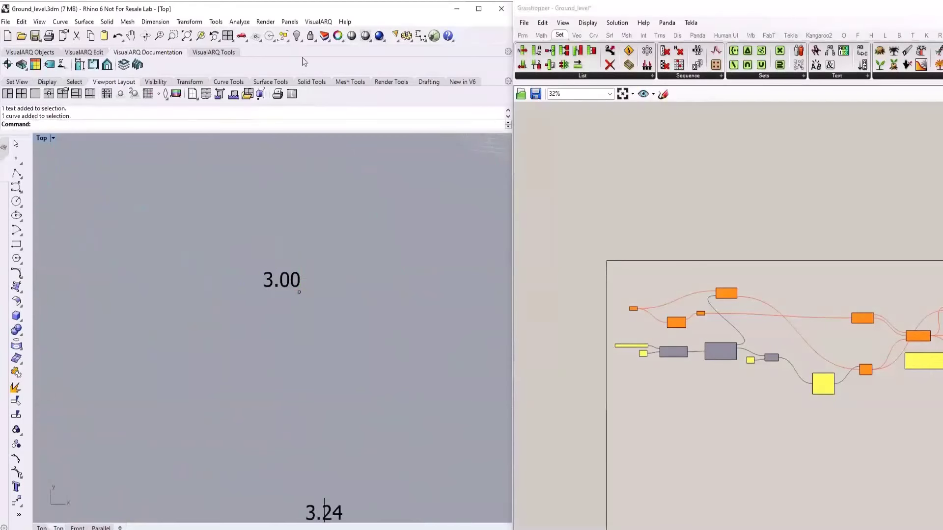
Select all objects on the RELJ_ELEM_####_####_# layer of the survey and close the layer list
left_click(324, 36)
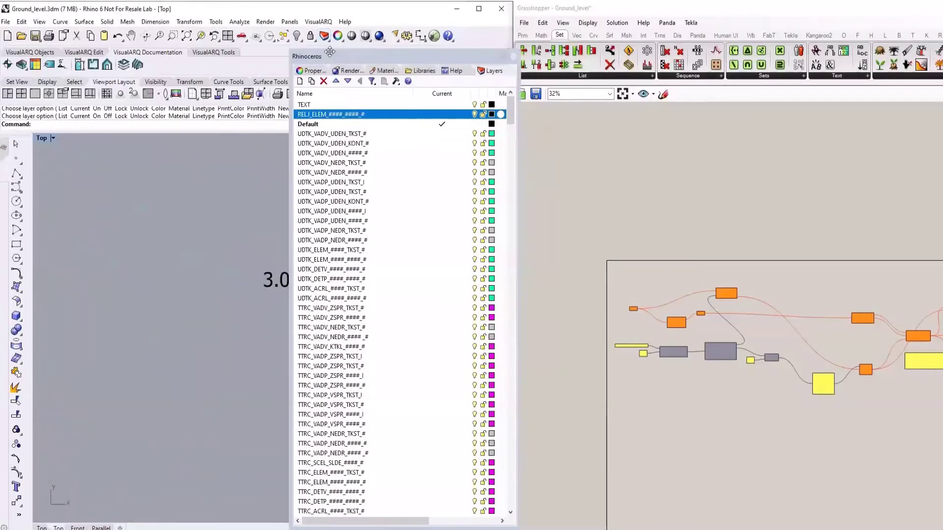
right_click(330, 114)
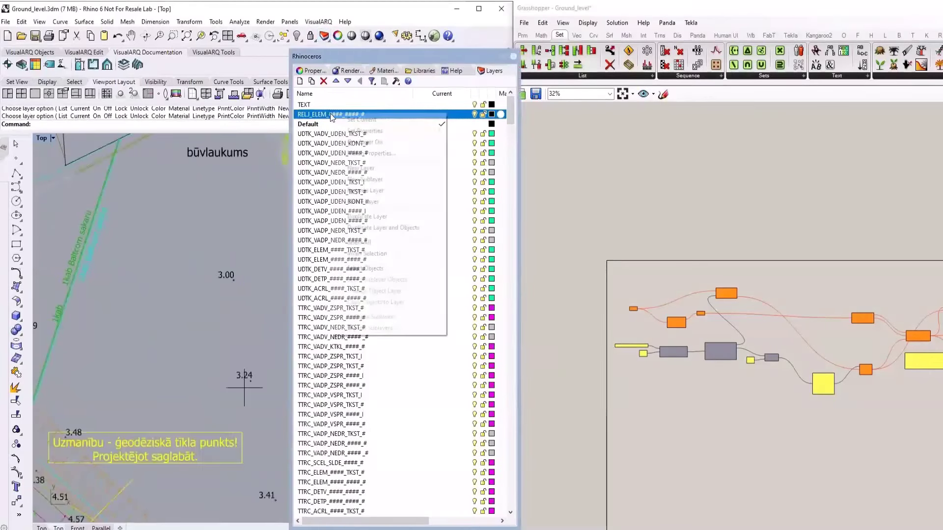
left_click(370, 269)
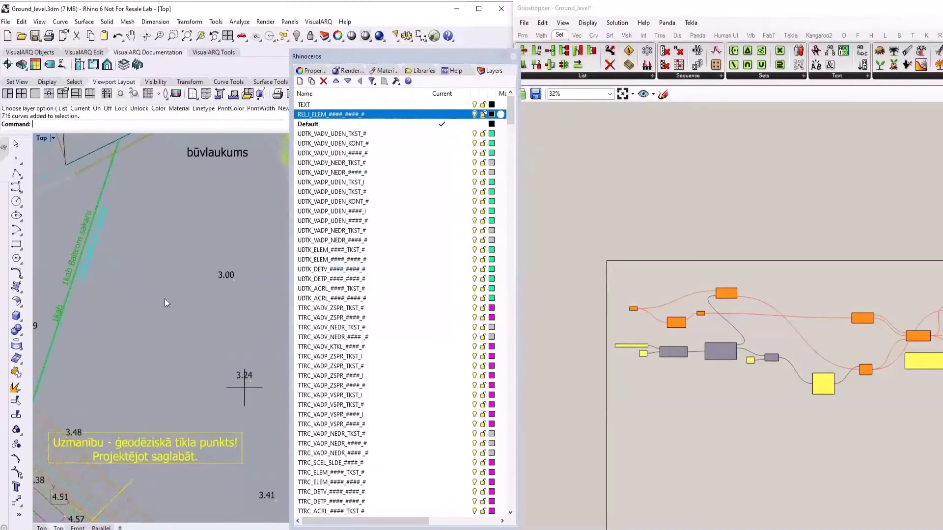
scroll(164, 299, "down", 6)
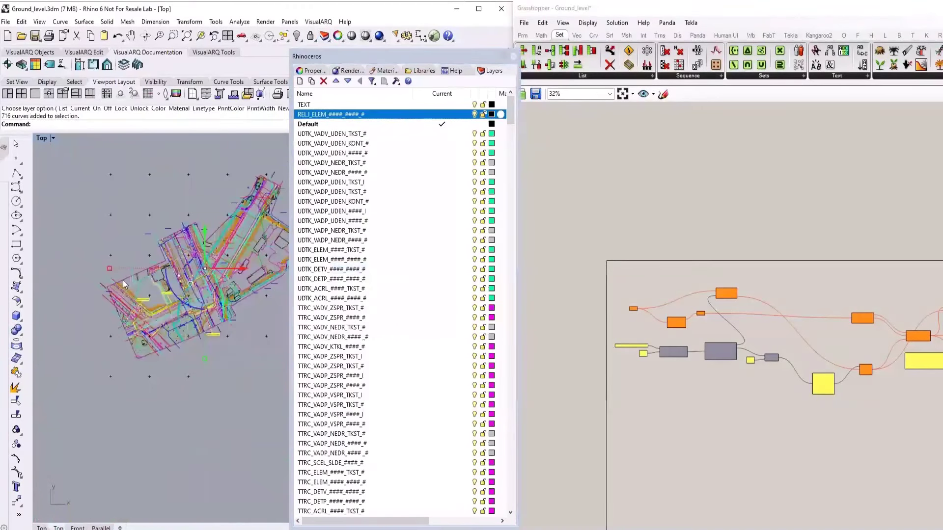
left_click(513, 56)
Reference the selected survey curves as multiple curves in the Curve parameter that feeds the arc component
scroll(637, 298, "up", 6)
scroll(637, 298, "up", 1)
left_click(648, 296)
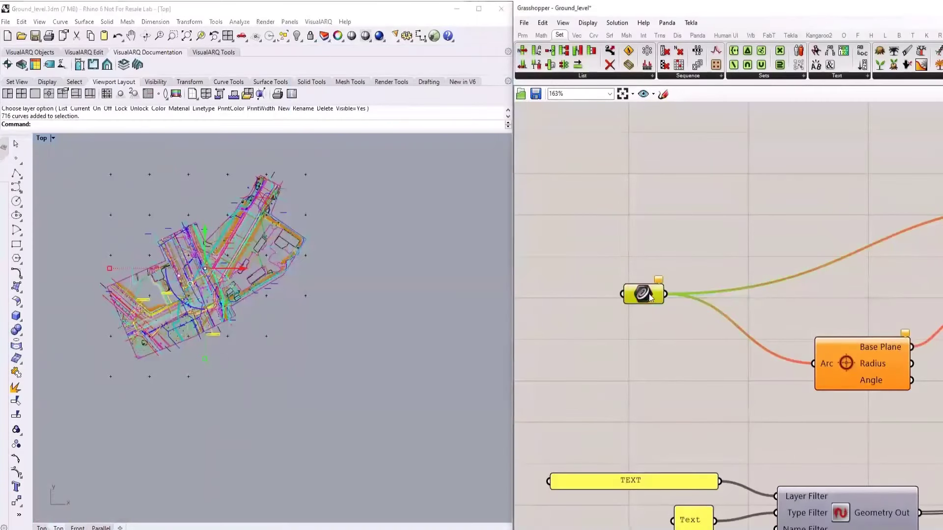
right_click(648, 295)
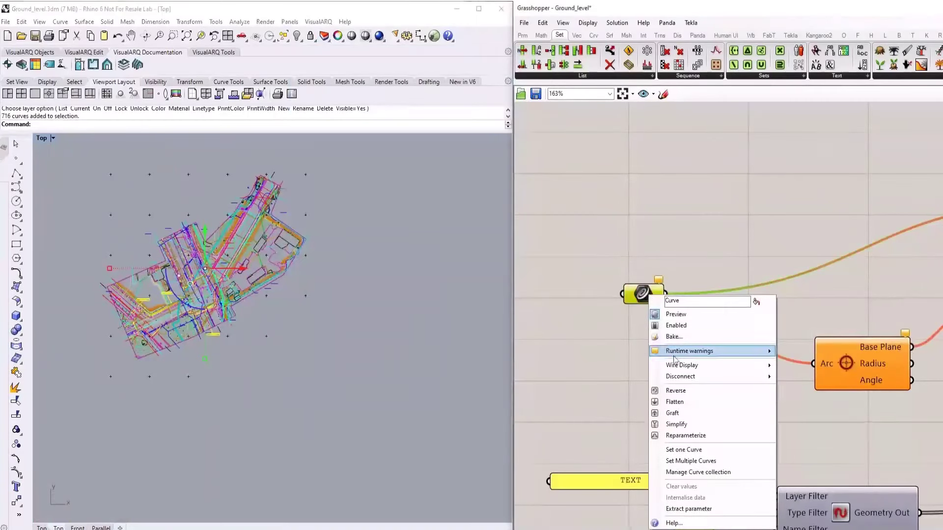
left_click(702, 461)
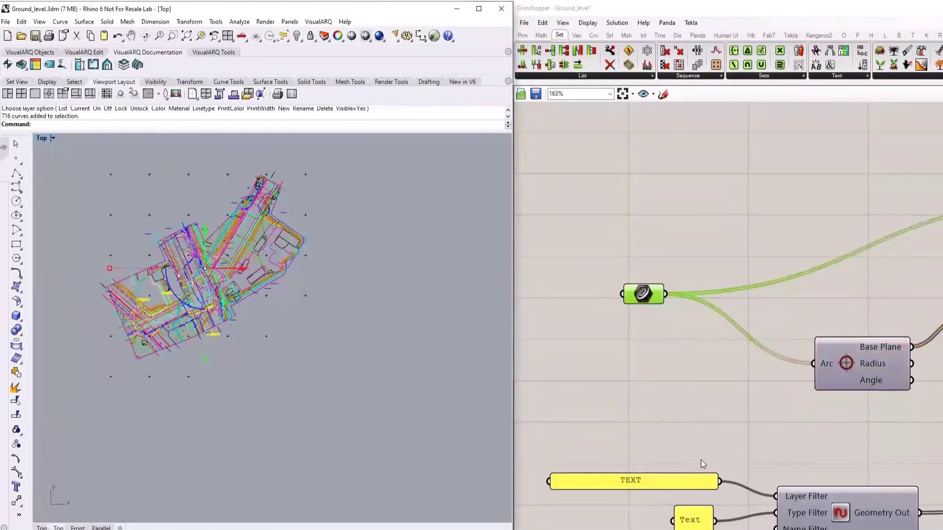
Turn on the preview of the Construct Point component and view the elevation points in 3D over the survey
scroll(697, 361, "down", 6)
scroll(717, 320, "up", 4)
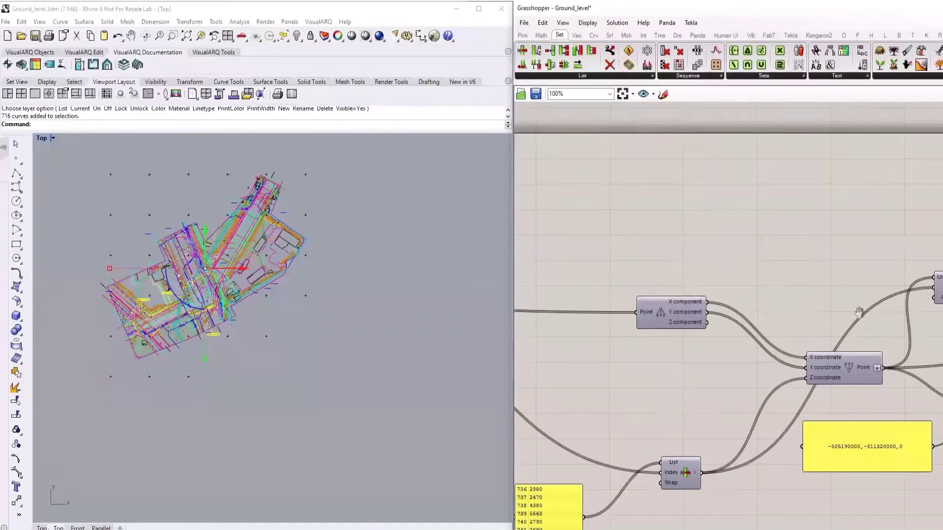
scroll(705, 283, "up", 1)
scroll(685, 320, "up", 4)
left_click(660, 342)
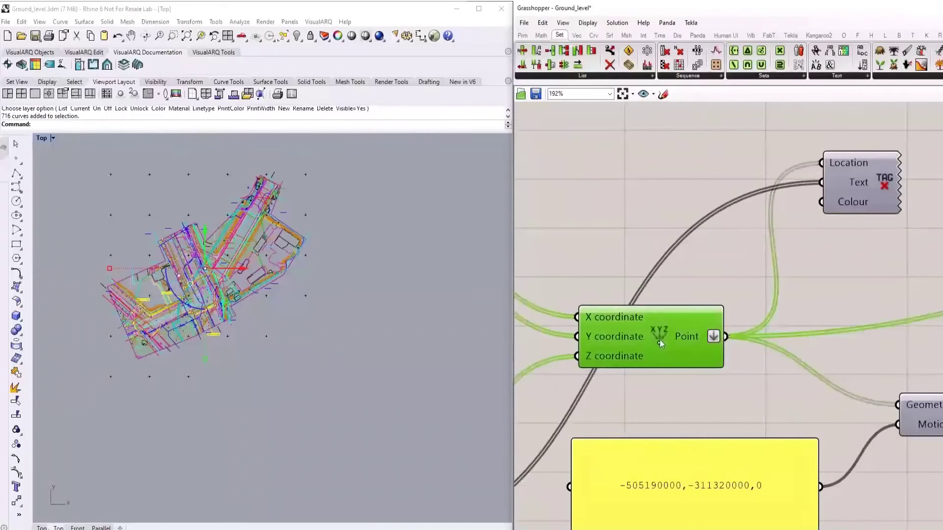
right_click(659, 342)
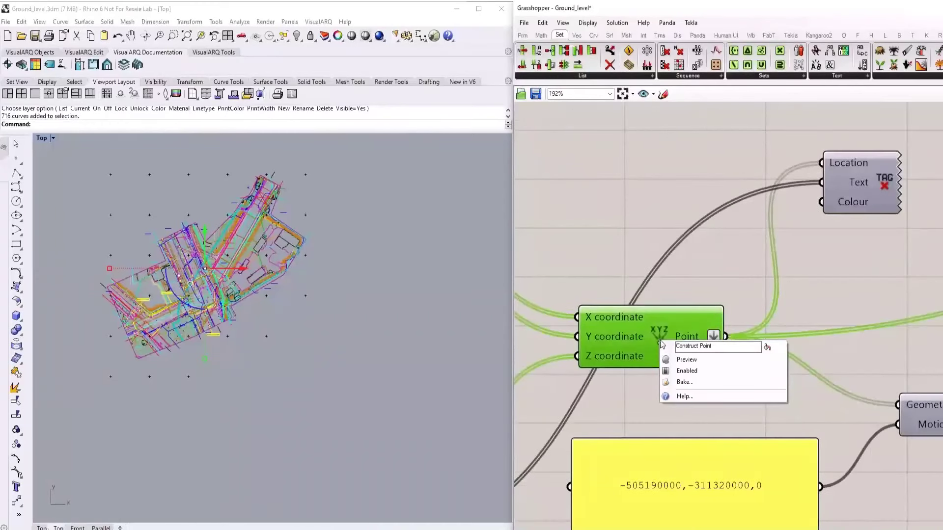
left_click(687, 359)
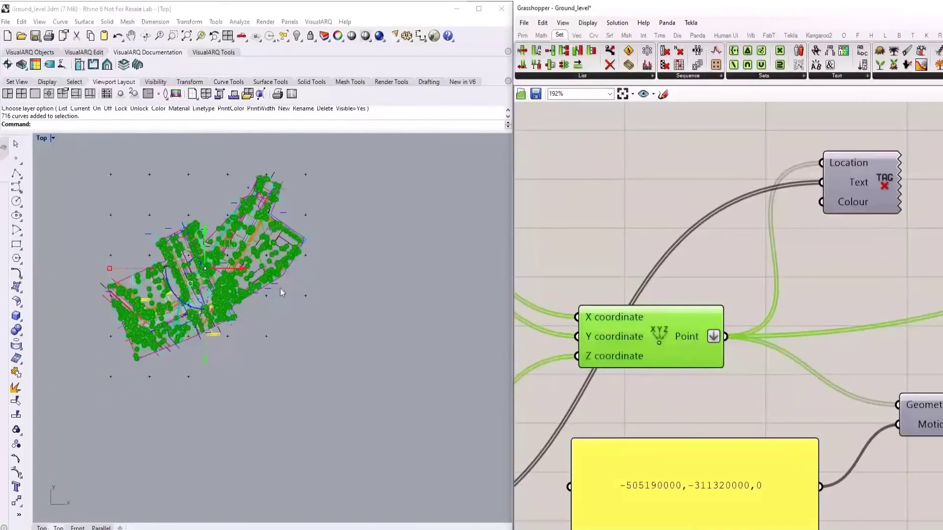
scroll(280, 288, "up", 5)
right_click_drag(333, 266, 363, 236, "ctrl+shift")
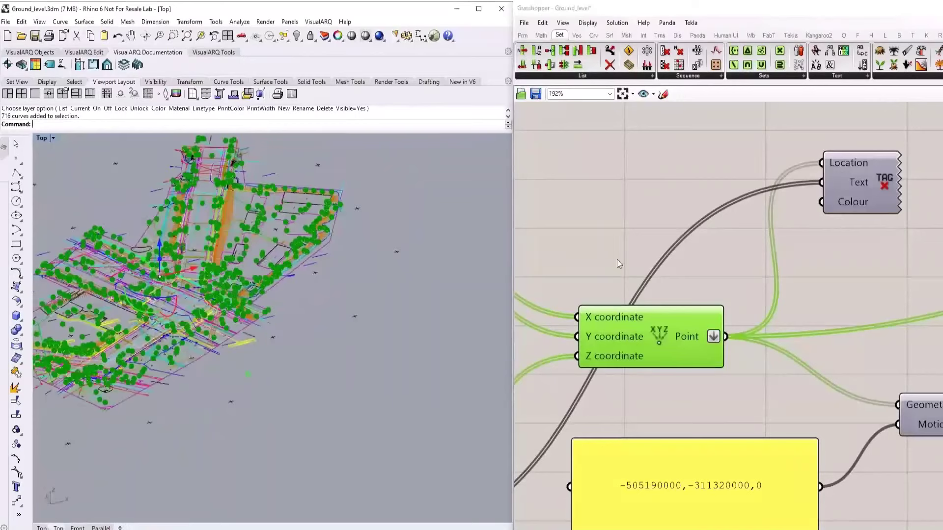
Turn on the preview of the Patch component and inspect the terrain surface fitted through the elevation points
scroll(659, 290, "down", 5)
scroll(700, 278, "up", 5)
left_click(733, 278)
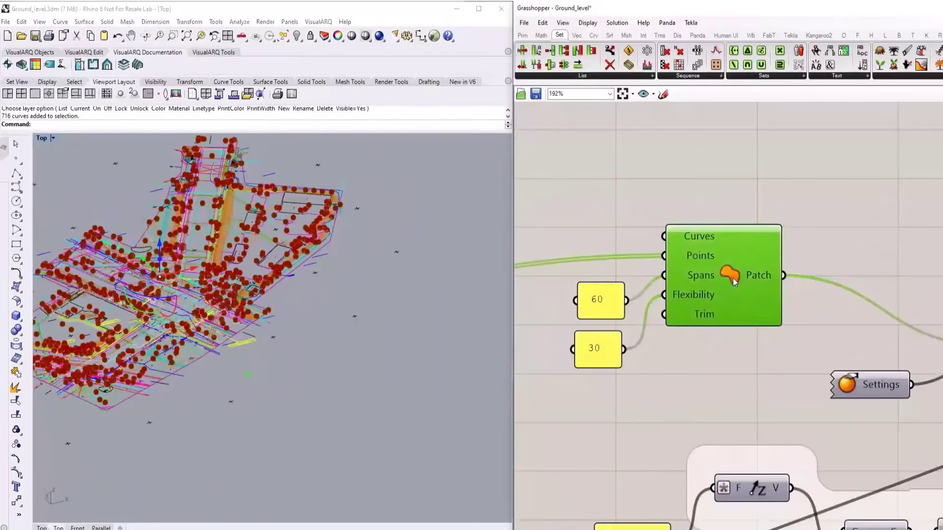
right_click(733, 278)
left_click(759, 298)
scroll(431, 273, "down", 3)
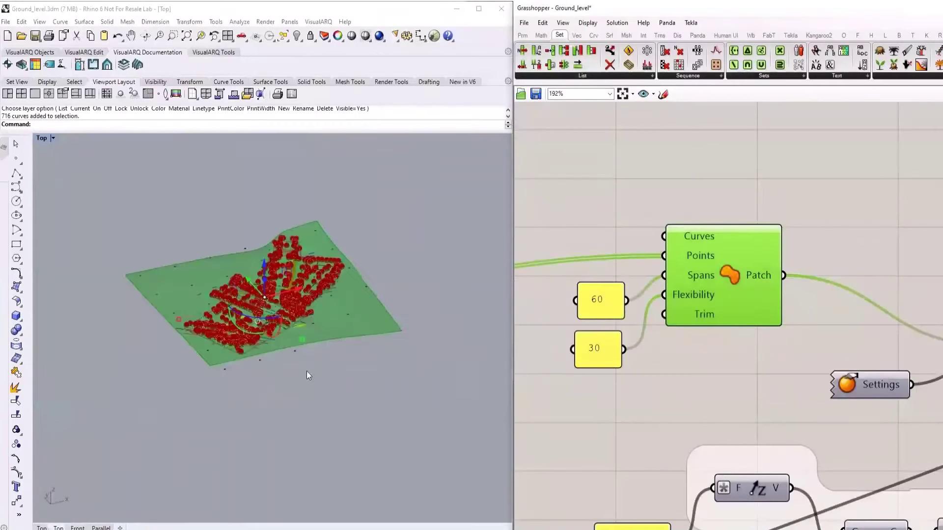
scroll(307, 371, "up", 10)
scroll(362, 355, "down", 9)
right_click_drag(362, 356, 366, 308, "ctrl+shift")
scroll(333, 270, "up", 7)
scroll(700, 273, "down", 6)
scroll(694, 276, "down", 1)
Turn on the preview of the mesh join component and view the solid terrain block from the side
right_click_drag(836, 282, 707, 260)
scroll(792, 326, "up", 7)
scroll(746, 325, "up", 2)
left_click(730, 326)
right_click(730, 326)
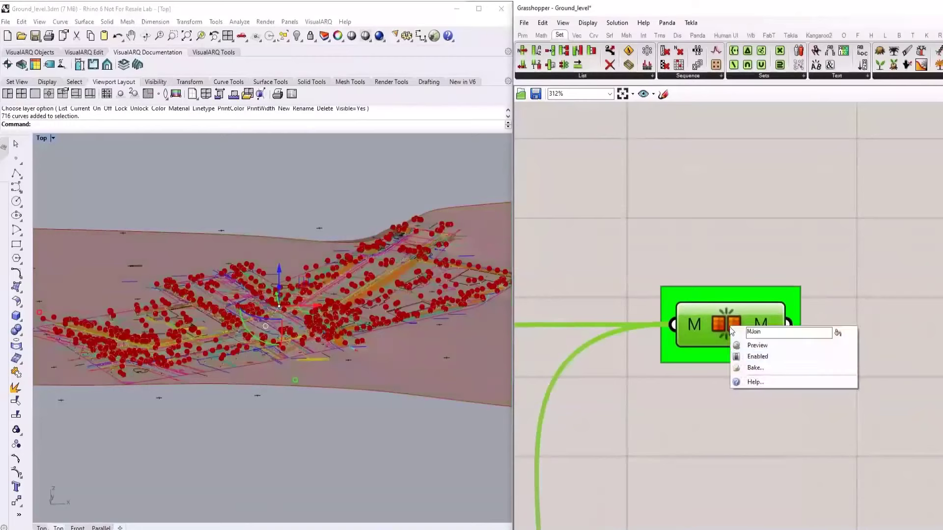
left_click(757, 346)
scroll(293, 371, "down", 5)
right_click_drag(293, 371, 256, 371, "ctrl+shift")
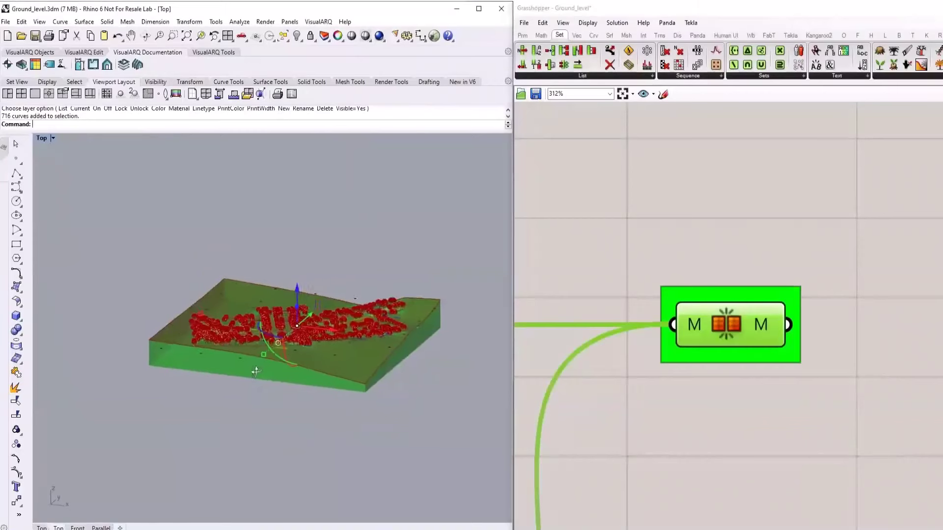
Add a Tekla Item component and connect the joined mesh output to its Geometry input
left_click(623, 364)
scroll(708, 343, "down", 4)
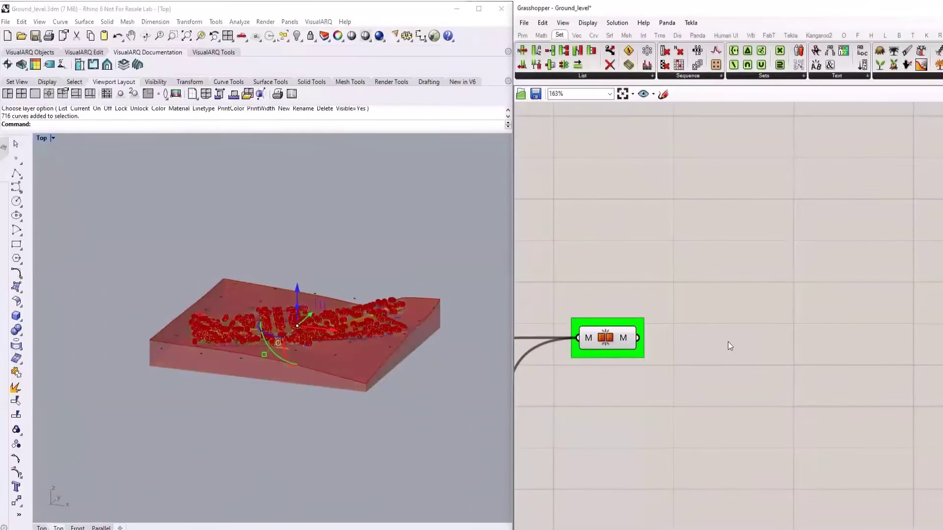
double_click(728, 342)
type("item")
left_click(715, 309)
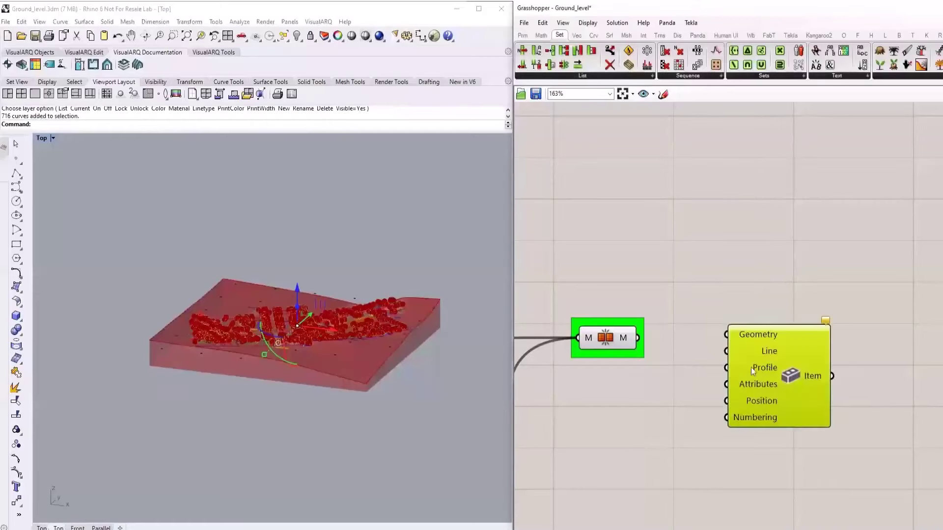
left_click_drag(638, 338, 726, 336)
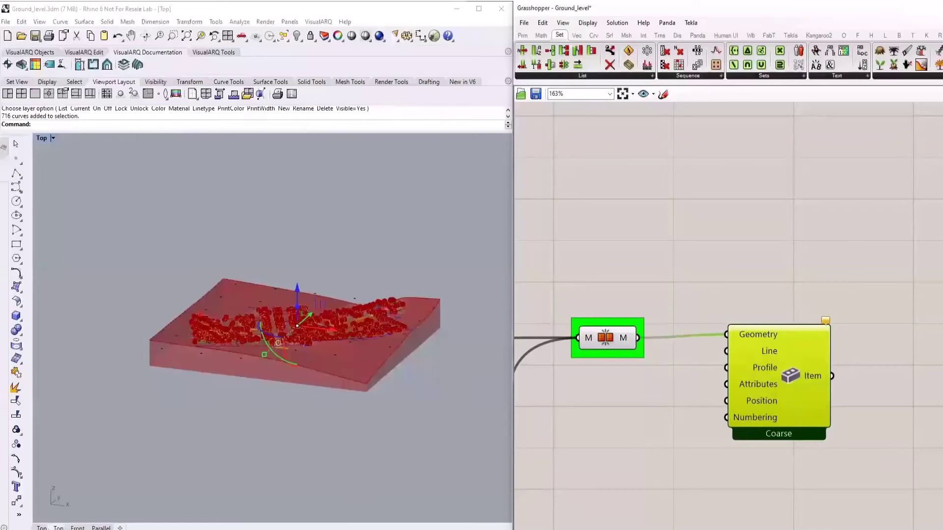
Switch to Tekla Structures and examine the terrain item in the 3D model view
key("alt+Tab")
scroll(335, 278, "down", 1)
scroll(335, 278, "up", 3)
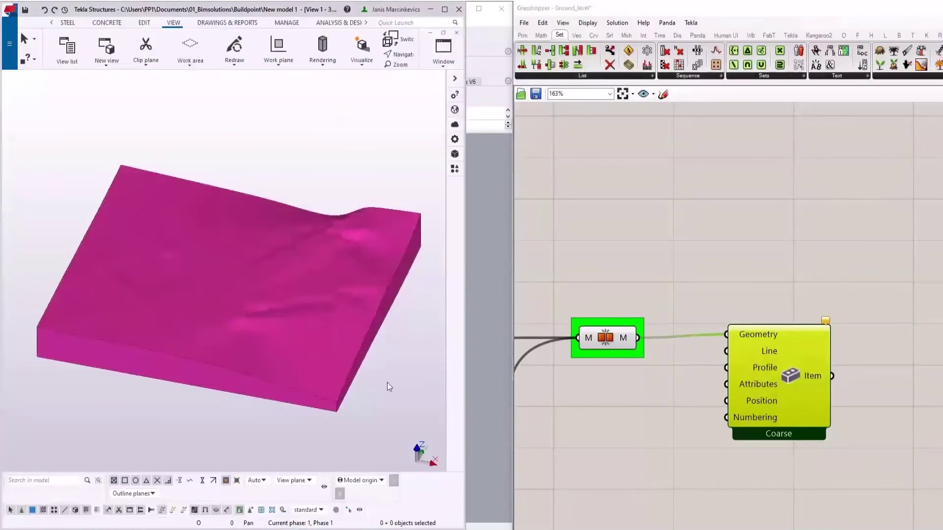
scroll(387, 382, "down", 1)
right_click(403, 389)
left_click(345, 393)
middle_click_drag(376, 393, 271, 224, "ctrl")
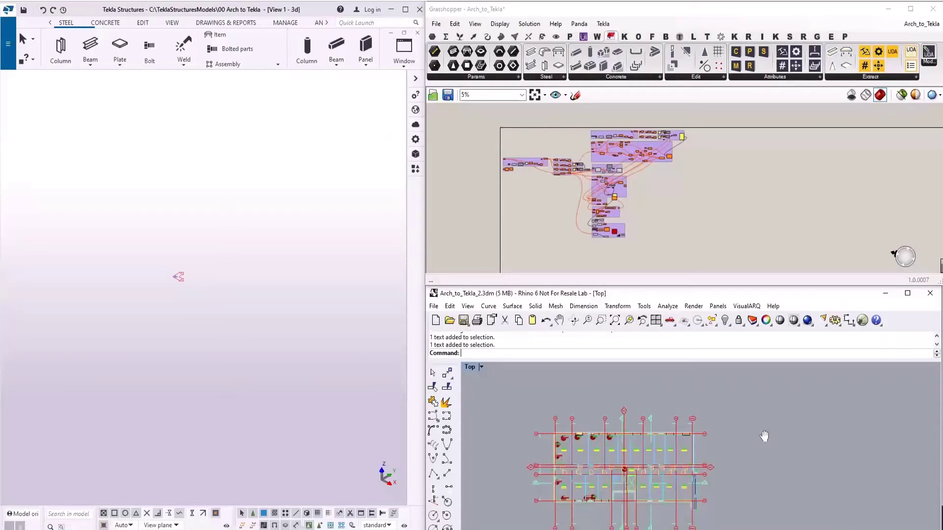
Set multiple curves for the Grid lines group's Curve parameter, picking the vertical grid lines along the floor plan's upper edge
scroll(632, 435, "up", 5)
scroll(632, 435, "down", 2)
right_click_drag(505, 165, 539, 204)
scroll(539, 204, "up", 15)
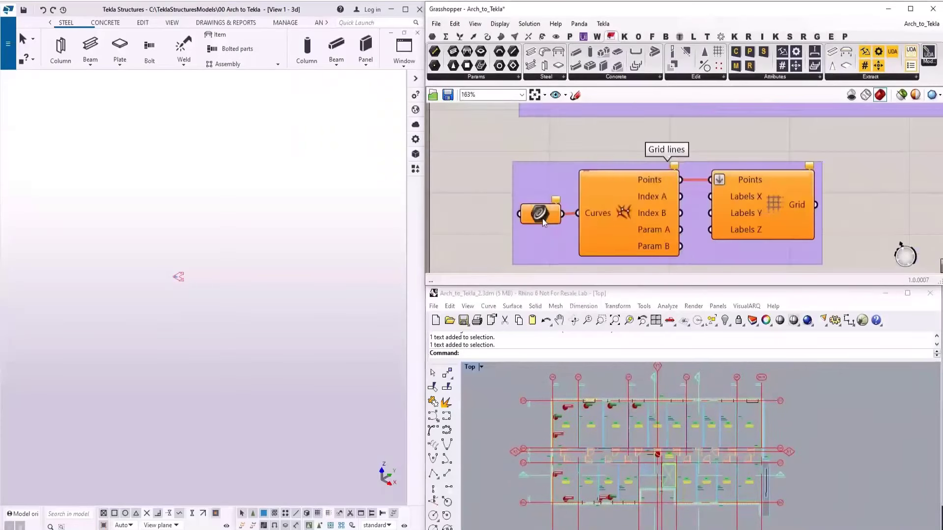
right_click(542, 217)
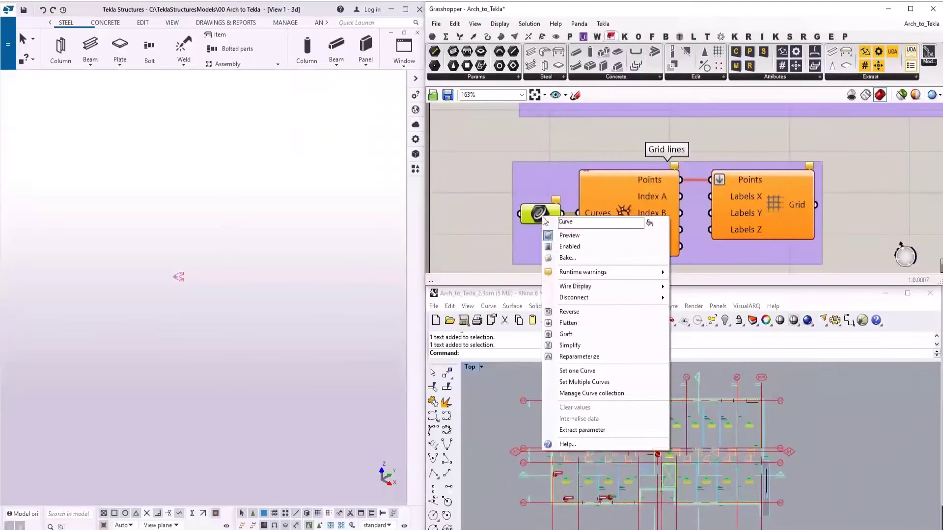
left_click(589, 383)
scroll(585, 392, "up", 3)
left_click_drag(531, 392, 531, 391)
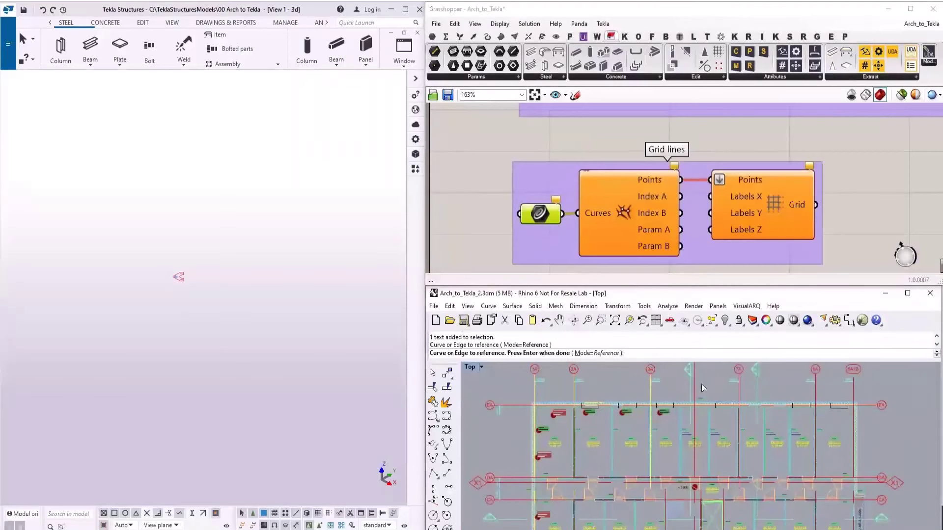
left_click(740, 392)
left_click_drag(864, 397, 809, 391)
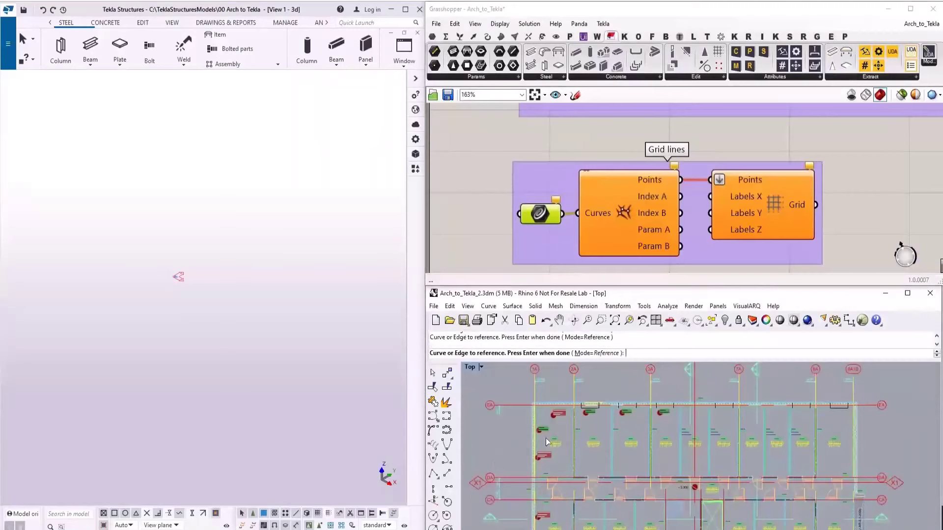
Add the horizontal grid lines and the remaining vertical ones below the plan to the curve reference, and finish the selection
scroll(554, 393, "down", 4)
scroll(524, 482, "up", 4)
scroll(535, 460, "down", 2)
left_click_drag(535, 461, 532, 372)
left_click_drag(534, 512, 532, 493)
scroll(579, 430, "down", 2)
scroll(620, 485, "up", 3)
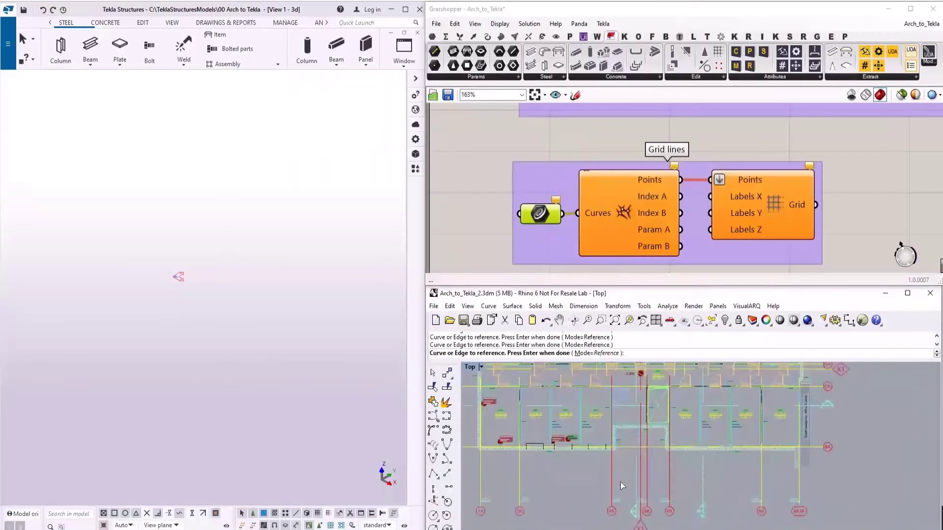
left_click_drag(597, 473, 645, 471)
key("Return")
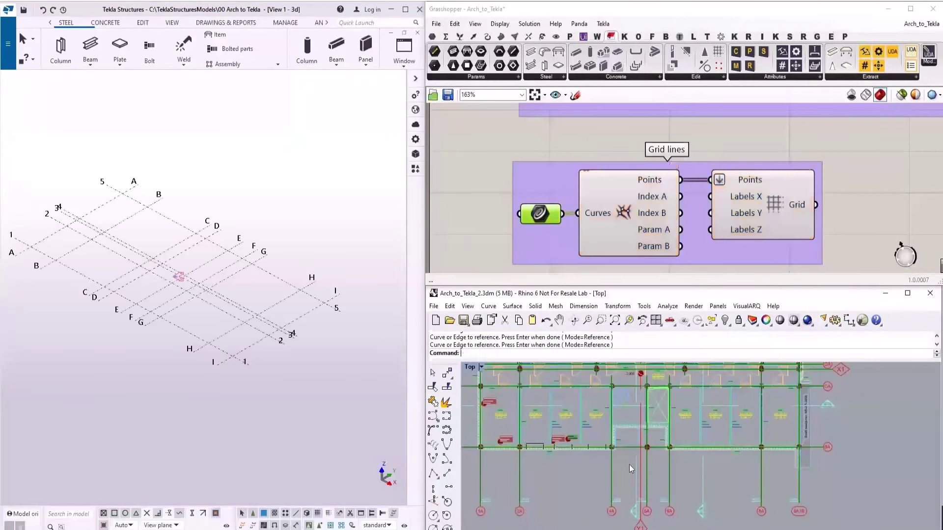
scroll(214, 308, "down", 2)
right_click(224, 301)
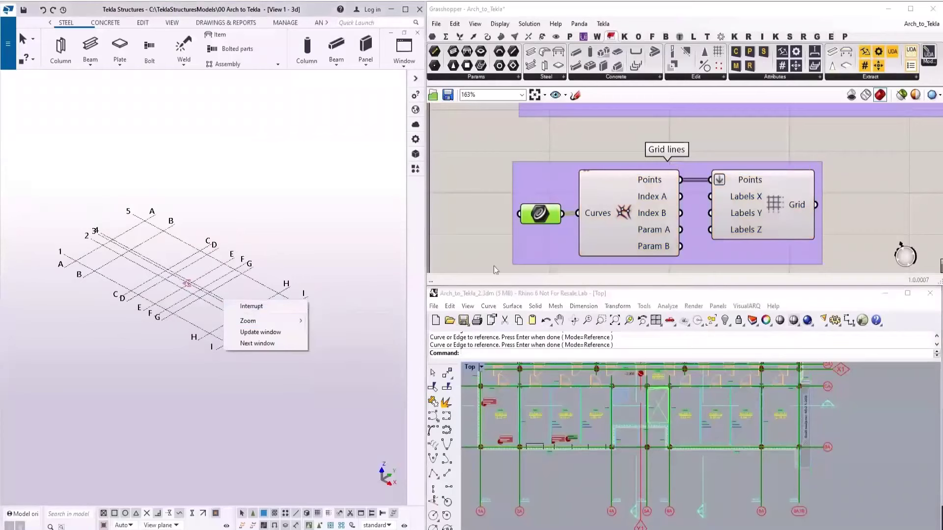
left_click(555, 462)
Set one curve for the grafted Curve parameter, picking the wall line beside the SW-100-100-100 label in the floor plan
scroll(614, 170, "down", 5)
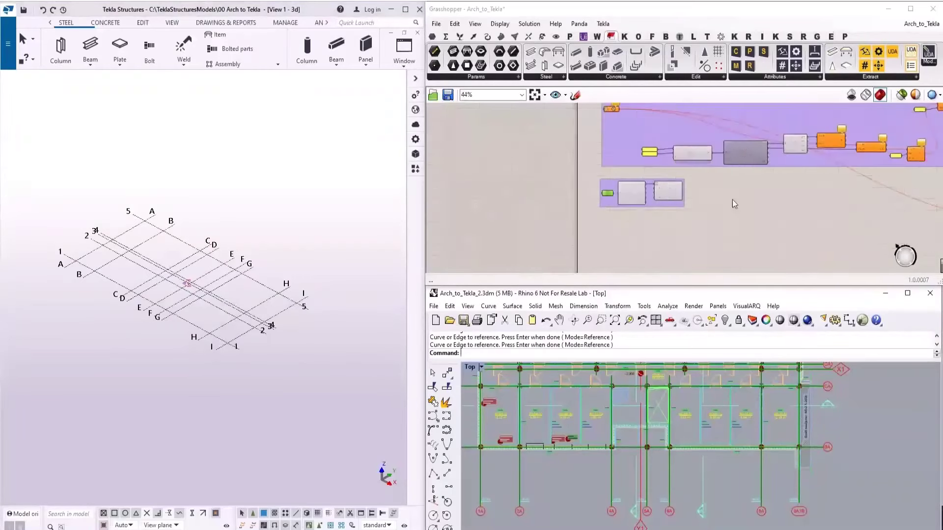
scroll(614, 170, "up", 8)
right_click(602, 162)
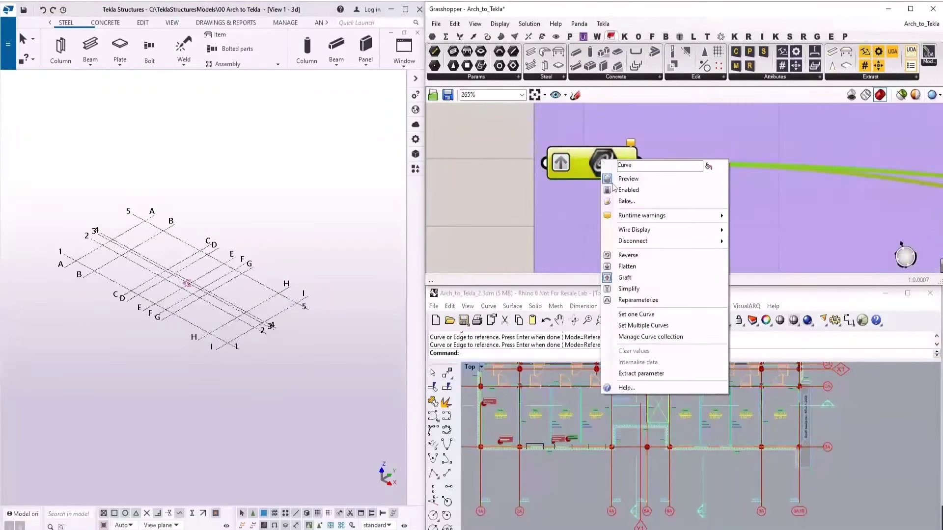
left_click(644, 314)
scroll(581, 428, "down", 3)
scroll(581, 428, "up", 8)
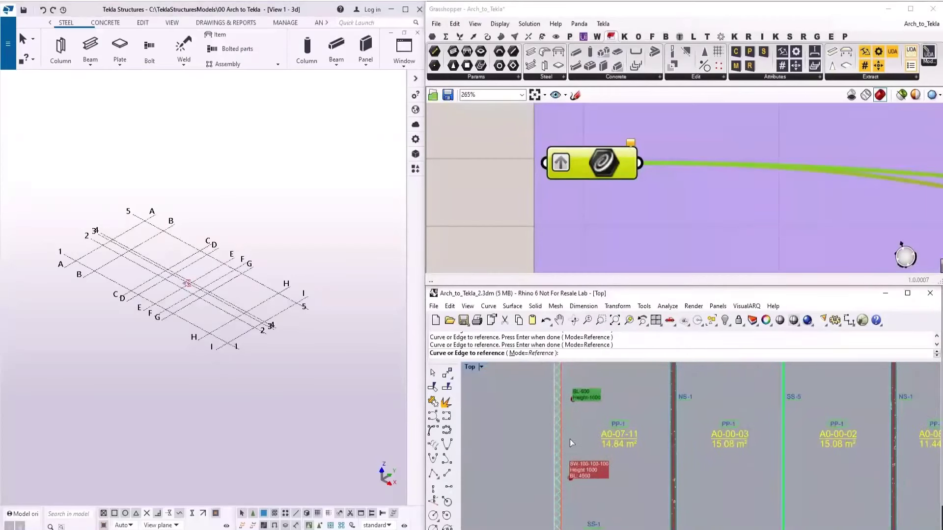
left_click(569, 440)
scroll(100, 192, "up", 10)
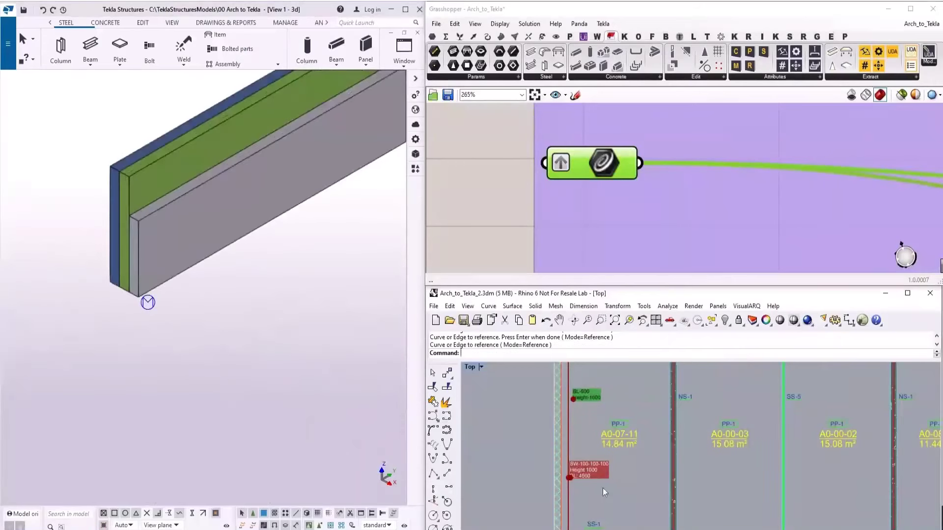
Change the wall label beside the referenced wall line from SW-100-100-100 to SW-150-100-100
scroll(614, 472, "up", 5)
double_click(602, 455)
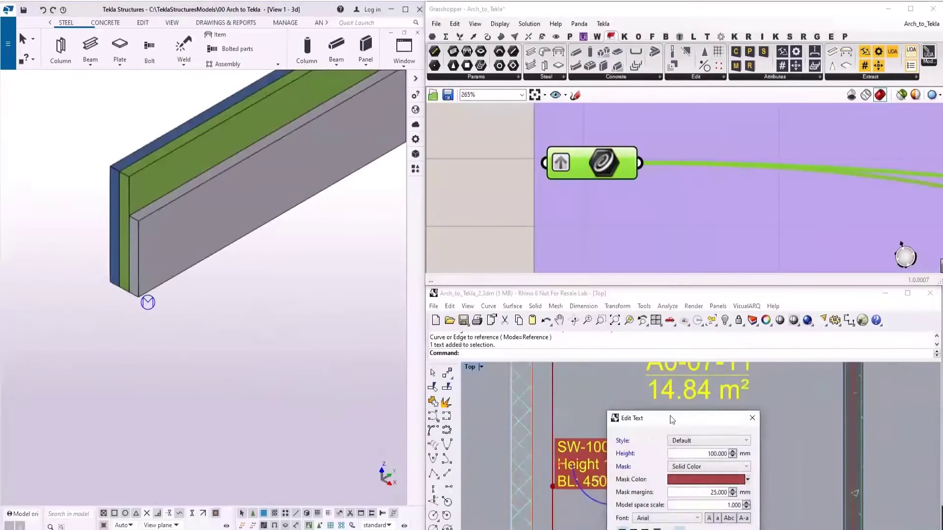
left_click(623, 269)
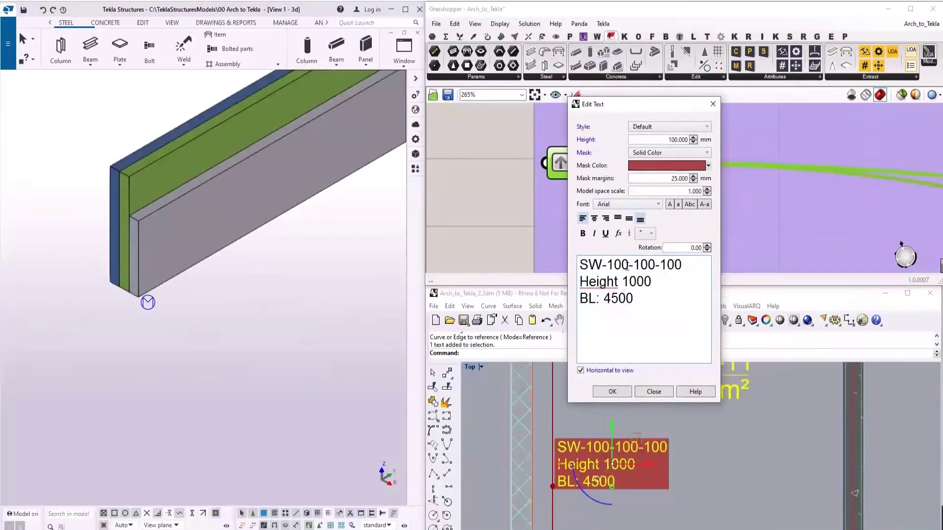
double_click(620, 265)
type("150")
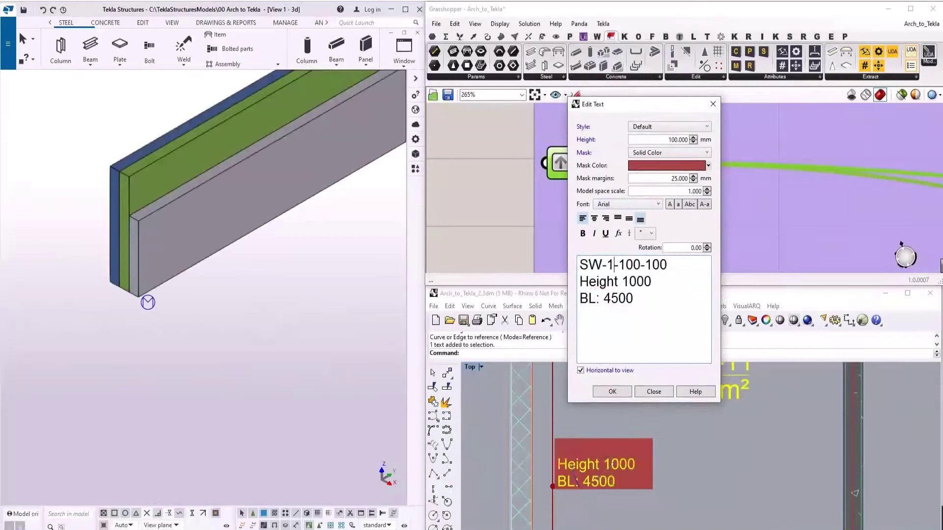
left_click(620, 393)
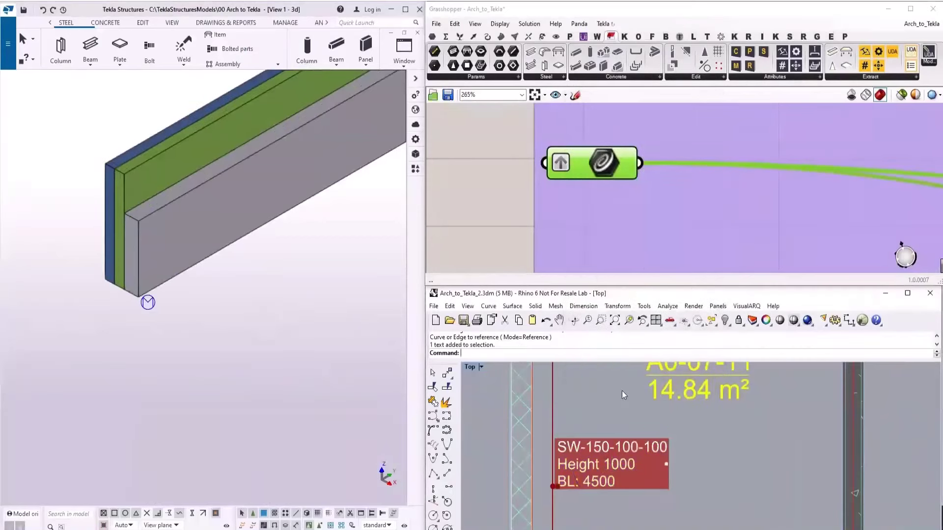
Edit the same wall label to read SW-150-220-80 with Height 3300
double_click(609, 464)
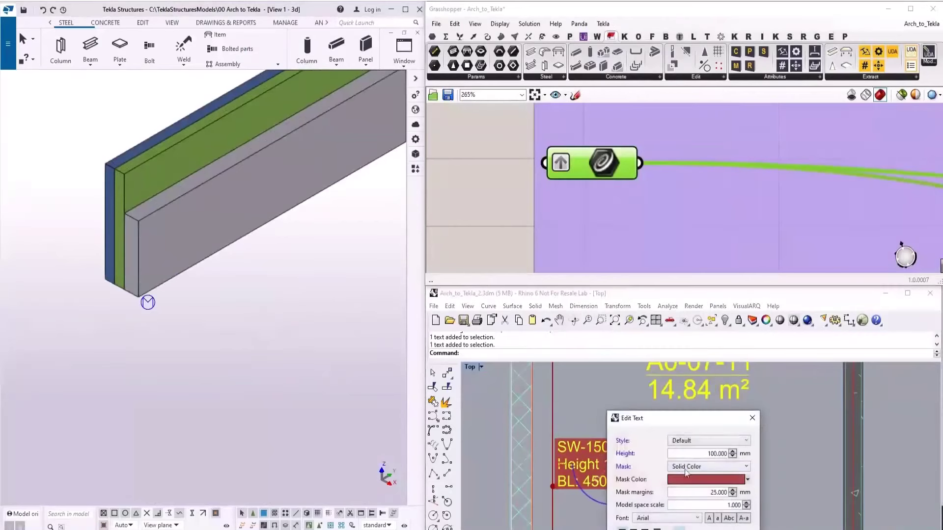
left_click(641, 344)
double_click(638, 343)
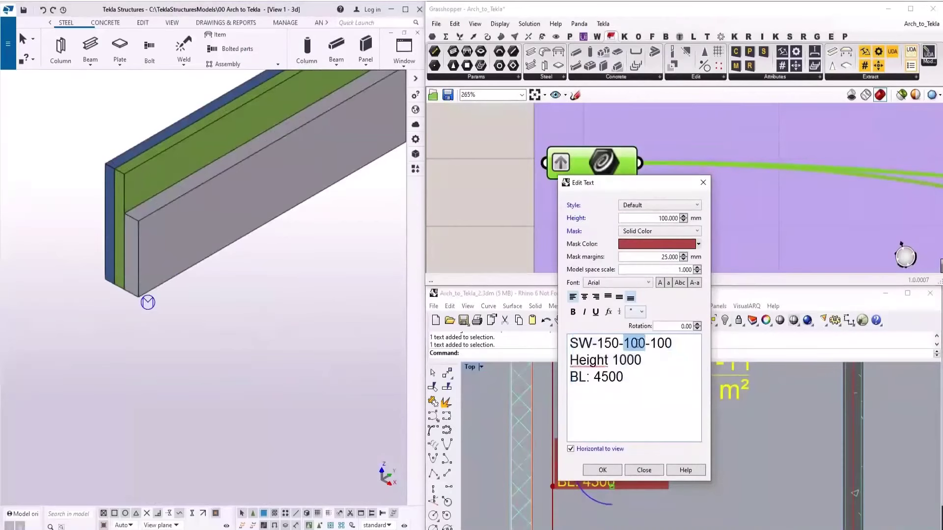
type("220")
double_click(662, 343)
type("80")
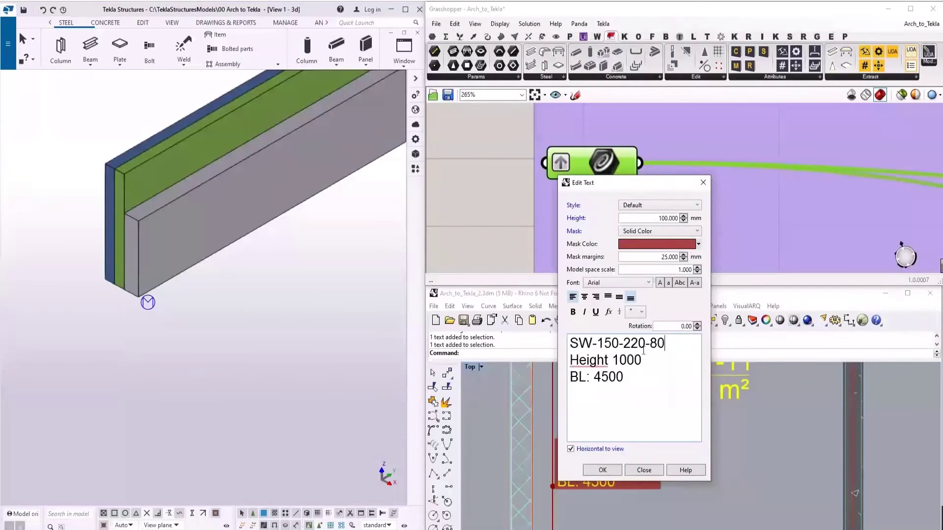
double_click(624, 360)
type("3300")
left_click(605, 471)
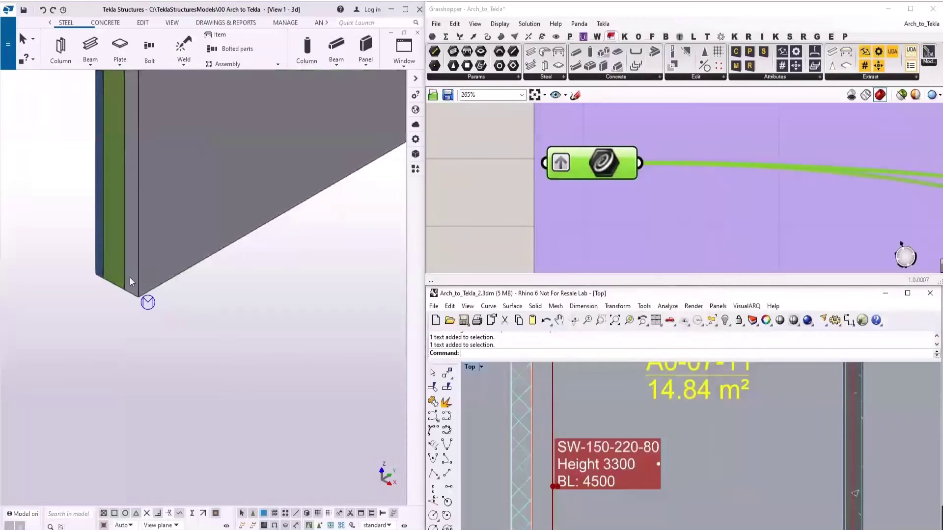
Set one curve for the empty Curve parameter of the openings group, picking the window line beside the BL-900 label
scroll(590, 417, "down", 5)
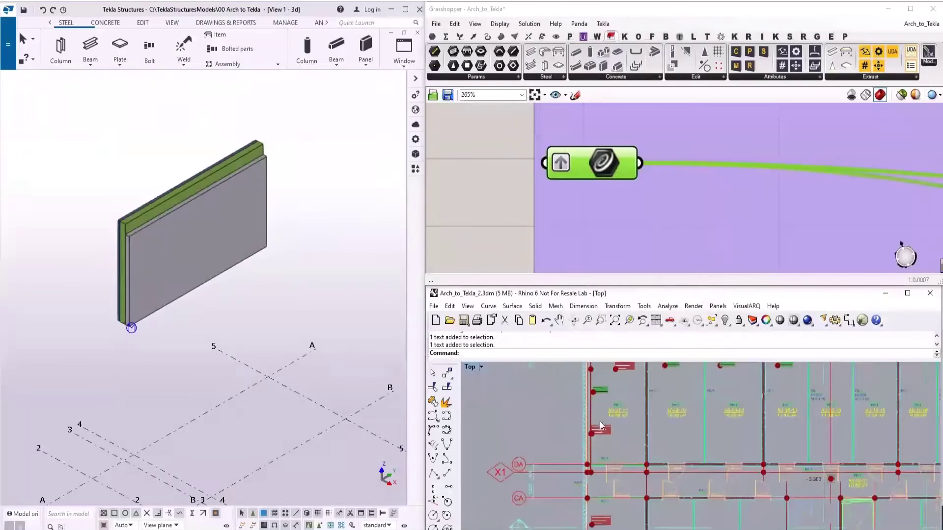
scroll(508, 203, "down", 6)
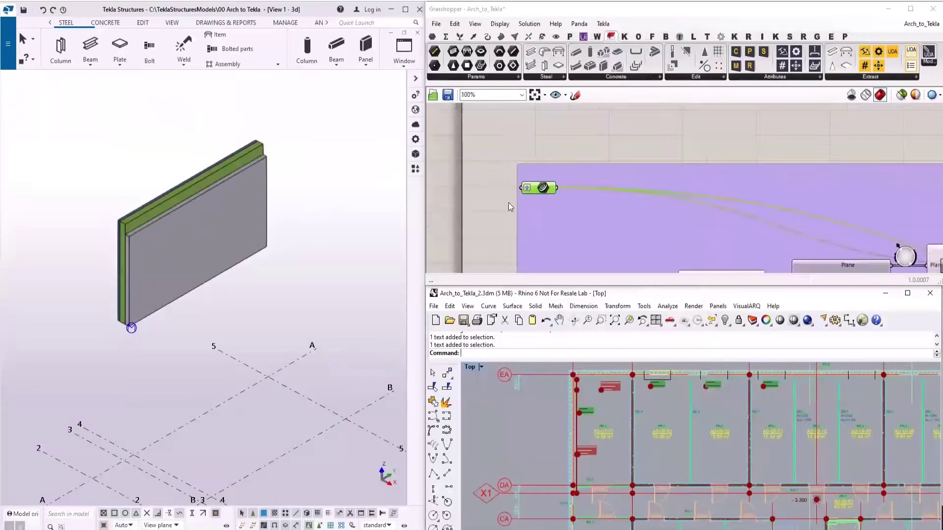
scroll(509, 204, "up", 6)
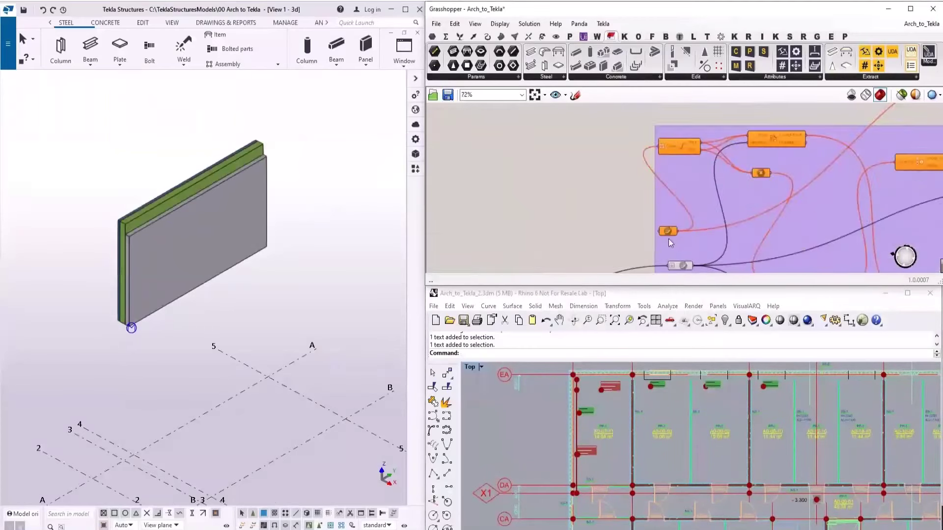
right_click(671, 224)
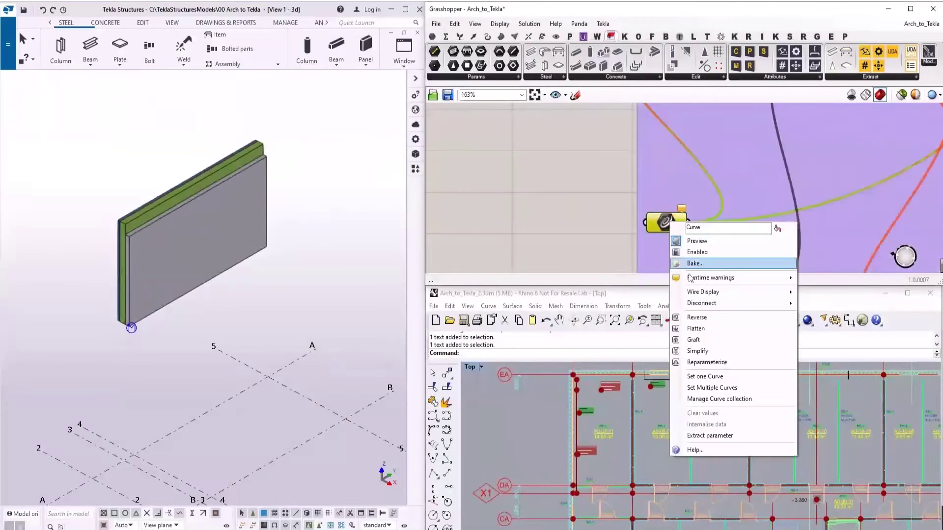
left_click(720, 376)
scroll(588, 406, "up", 5)
scroll(549, 471, "down", 4)
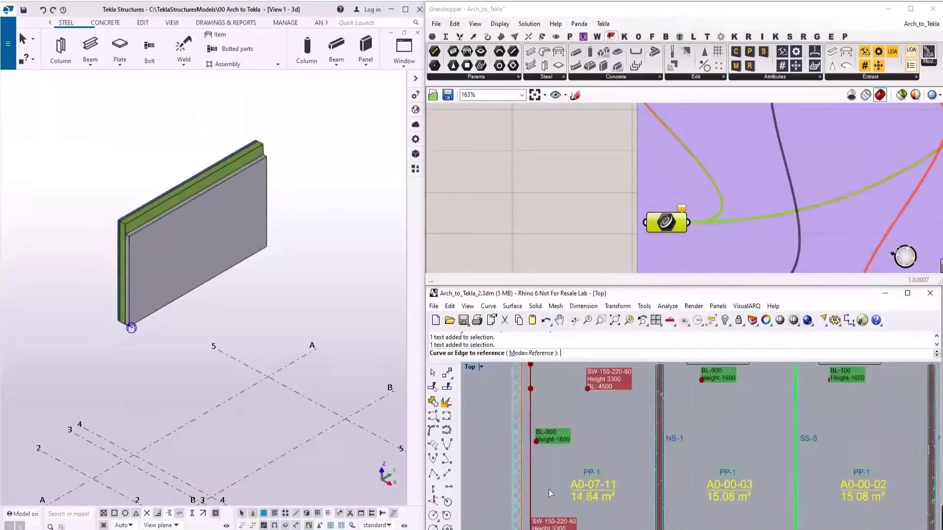
scroll(546, 455, "up", 4)
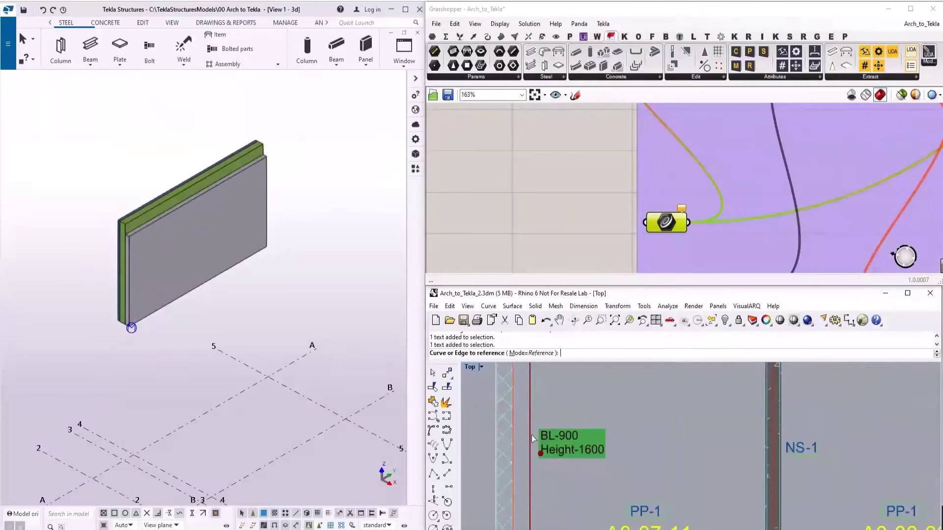
left_click(533, 439)
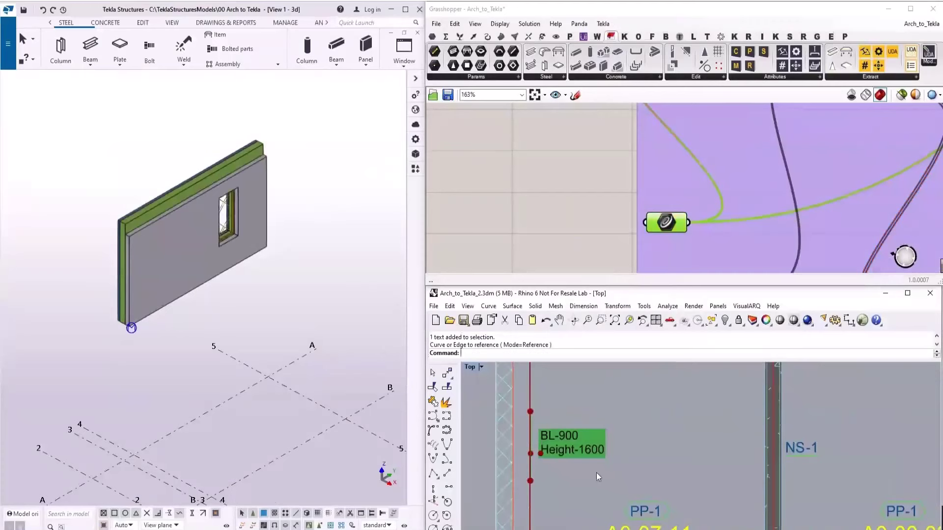
Change the BL value in the green window label to 700
scroll(591, 432, "down", 4)
scroll(584, 433, "up", 3)
double_click(577, 432)
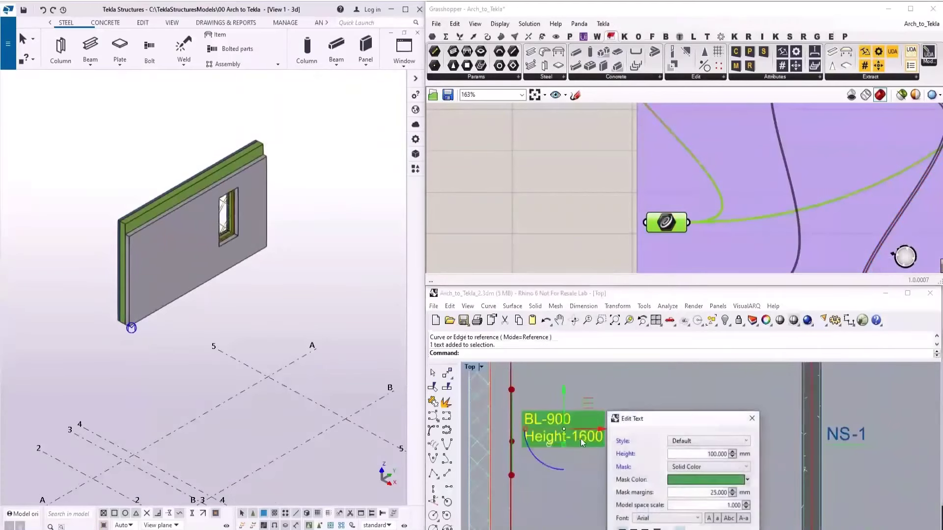
left_click_drag(711, 424, 674, 221)
left_click(633, 394)
double_click(622, 375)
type("700")
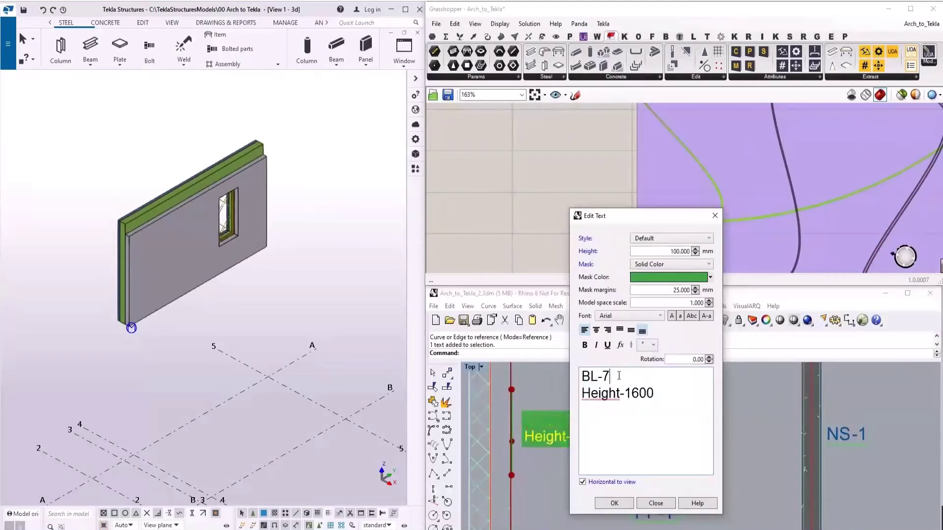
left_click(624, 502)
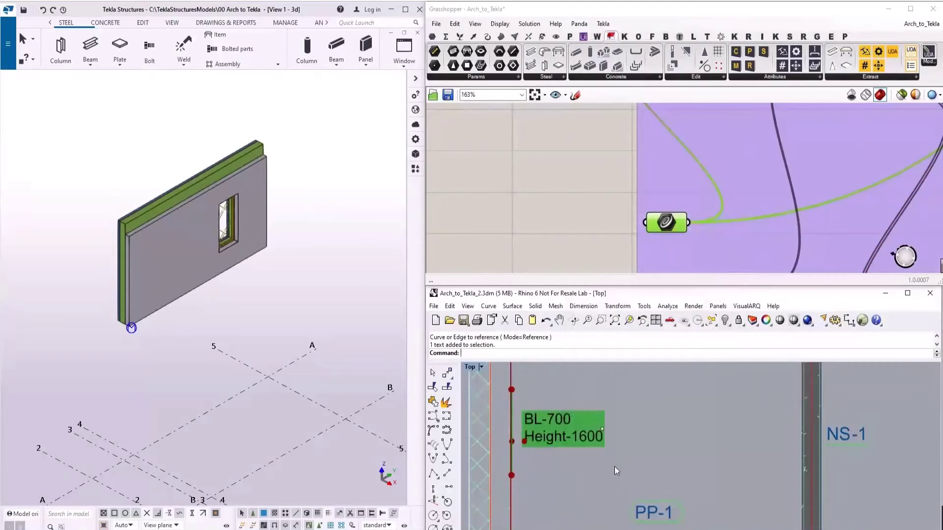
Set the height in the BL-700 window label to 2000
double_click(584, 438)
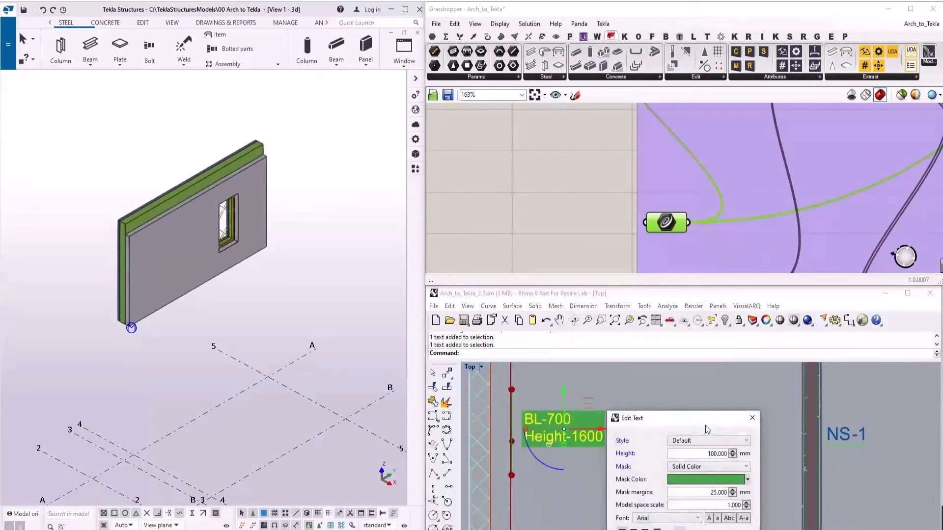
left_click_drag(699, 423, 643, 193)
left_click_drag(633, 364, 605, 364)
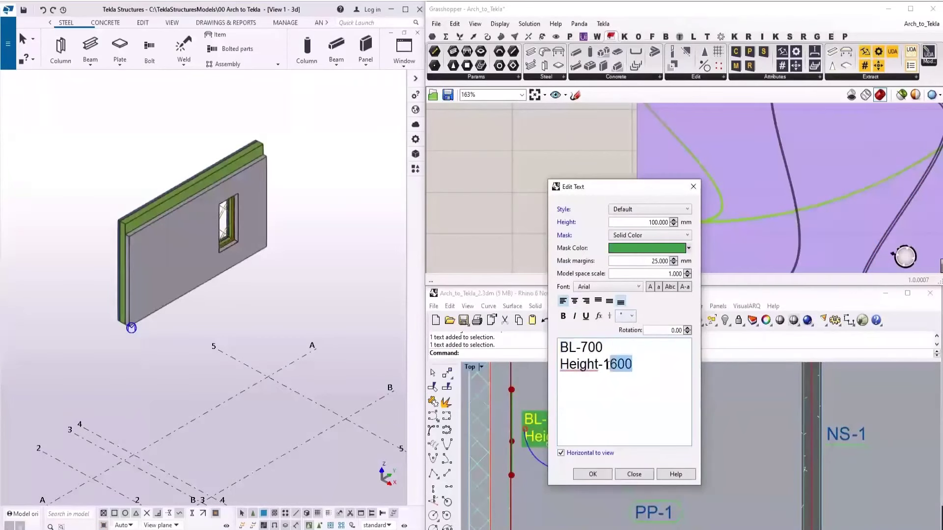
type("2000")
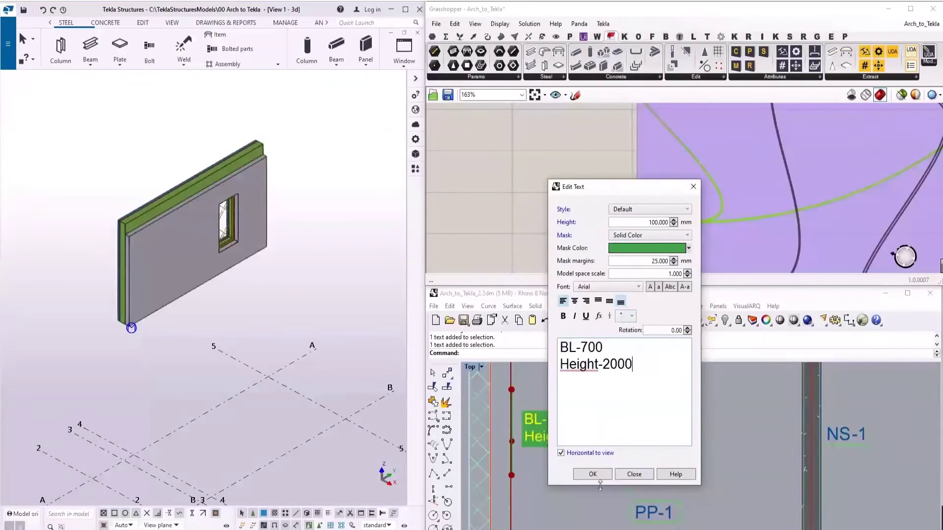
left_click(600, 475)
Move the window opening's line along the wall line in the floor plan
scroll(508, 408, "down", 6)
left_click(509, 409)
left_click(551, 437)
mouse_move(509, 390)
left_mouse_down()
mouse_move(510, 425)
mouse_move(509, 393)
left_mouse_up()
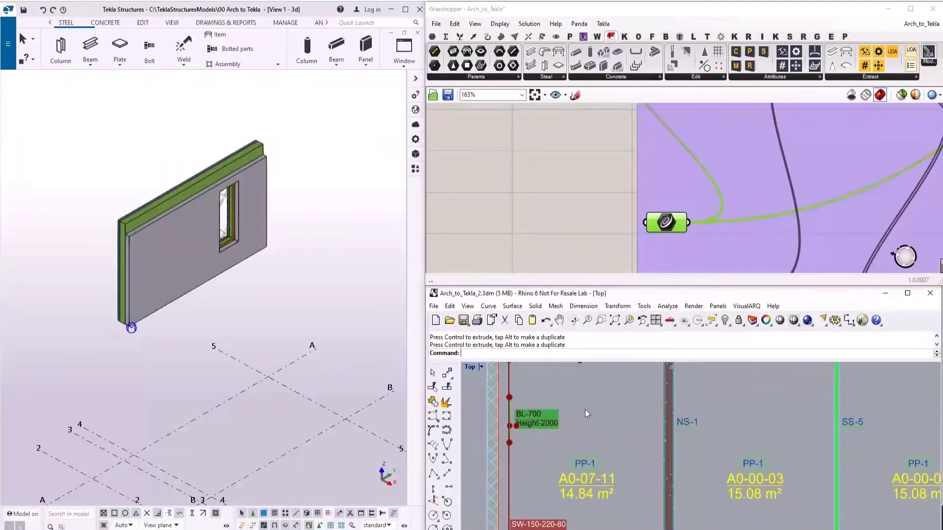
Set multiple curves for the grafted wall Curve parameter, picking the outer wall lines along the floor plan's upper edge and right end
scroll(585, 410, "down", 10)
left_click(569, 202)
scroll(569, 203, "down", 10)
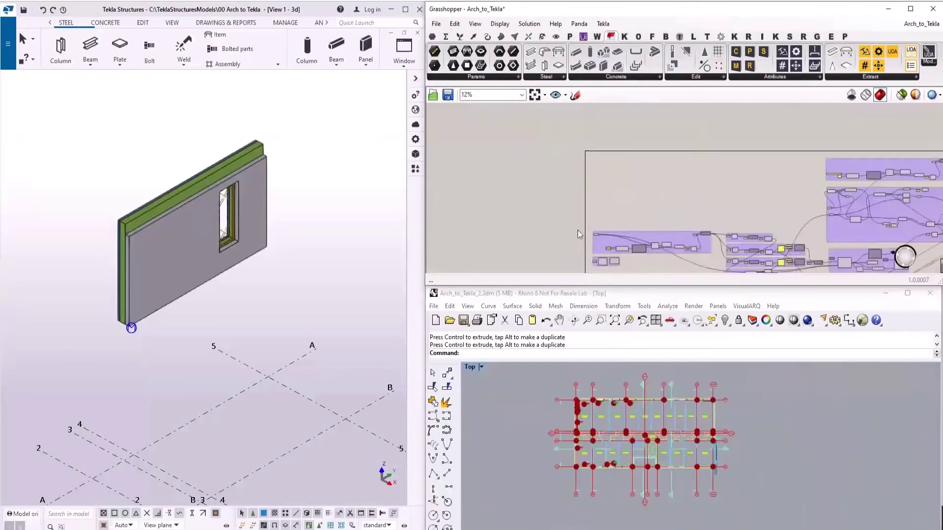
scroll(580, 234, "up", 10)
right_click(567, 243)
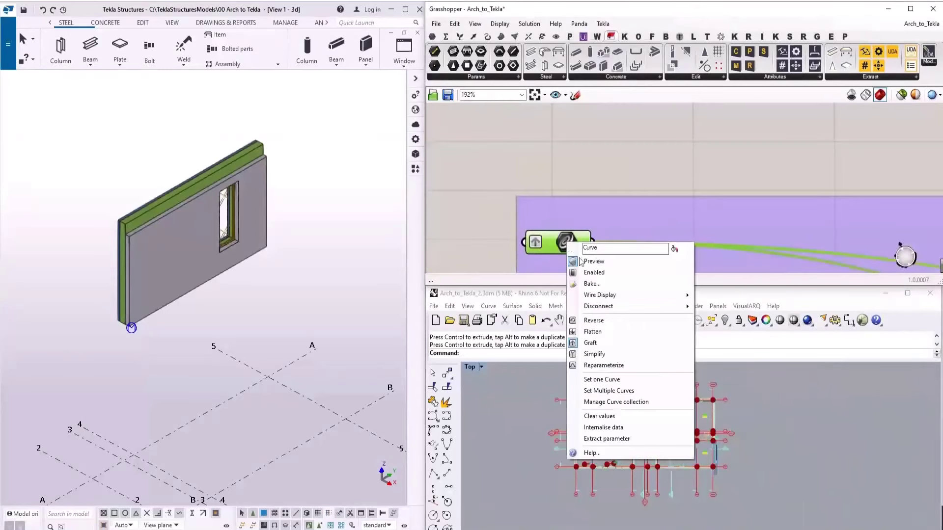
left_click(625, 380)
scroll(602, 403, "up", 5)
scroll(600, 403, "up", 5)
left_click(623, 413)
scroll(715, 398, "down", 5)
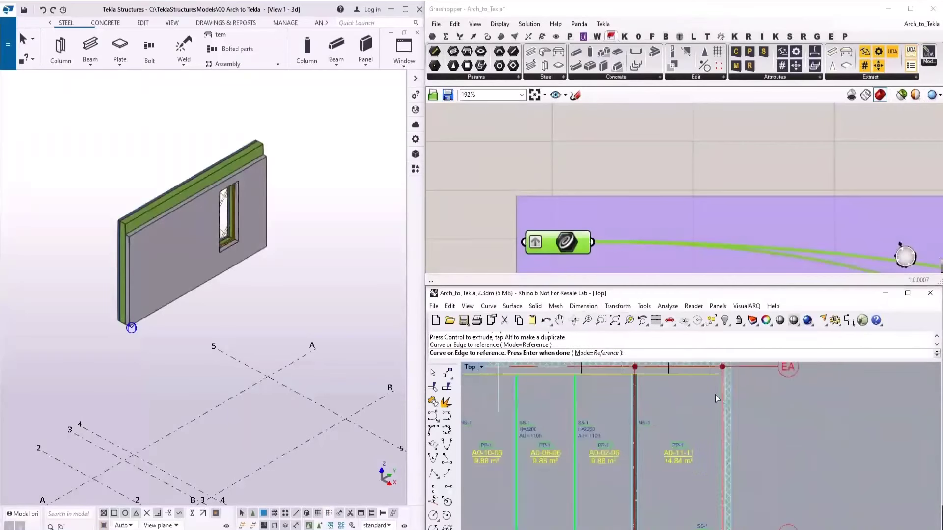
left_click(721, 399)
Add the outer wall lines along axis BA, around the entrance recess and up the plan's left end, and finish the selection
scroll(737, 418, "down", 3)
scroll(720, 434, "up", 3)
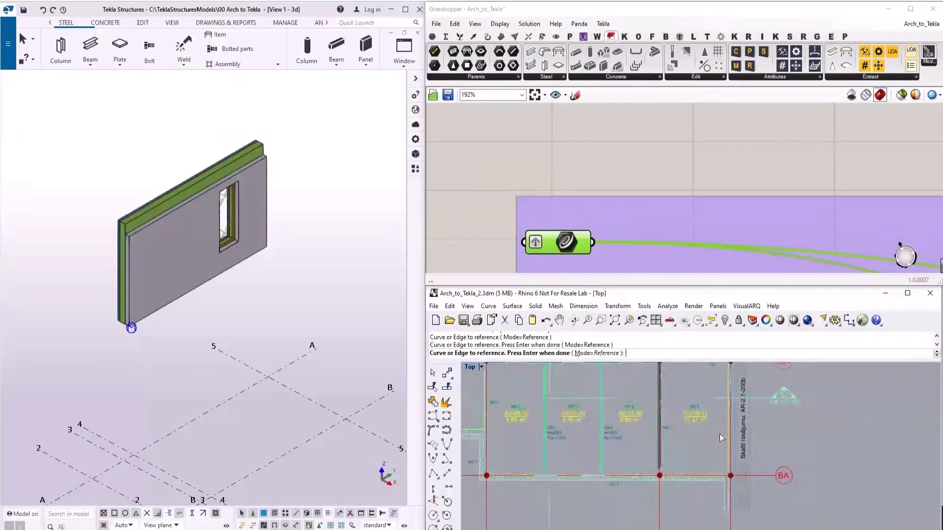
left_click(706, 474)
scroll(712, 474, "down", 3)
scroll(656, 452, "up", 2)
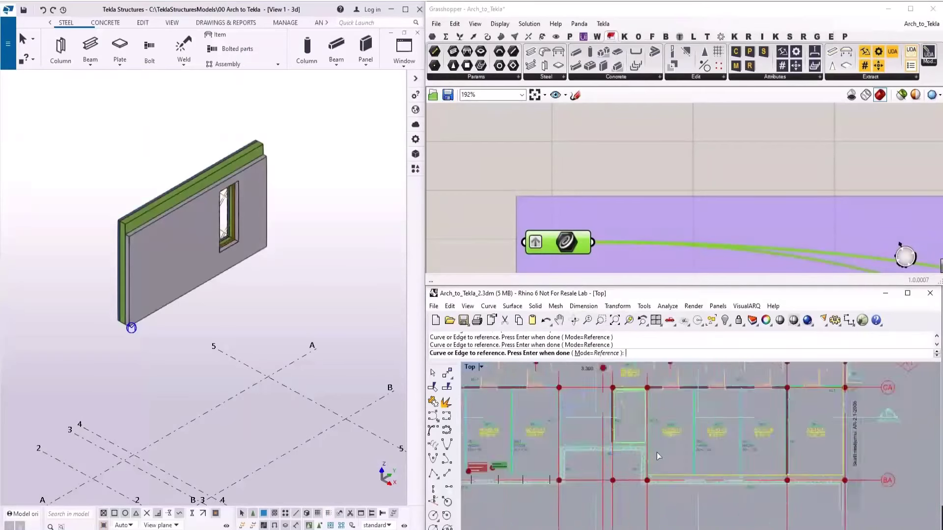
scroll(656, 452, "down", 3)
scroll(600, 448, "up", 2)
scroll(670, 440, "up", 4)
scroll(686, 450, "down", 3)
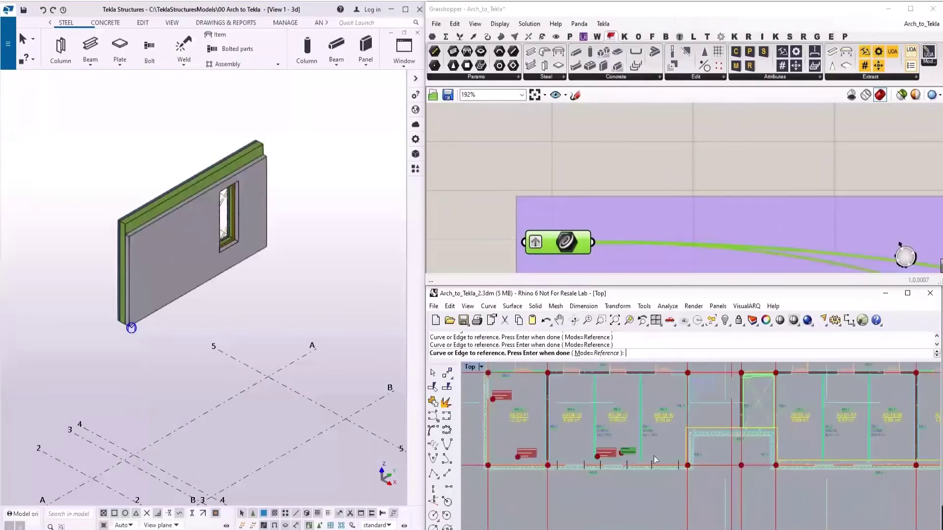
scroll(655, 459, "up", 4)
scroll(773, 450, "down", 3)
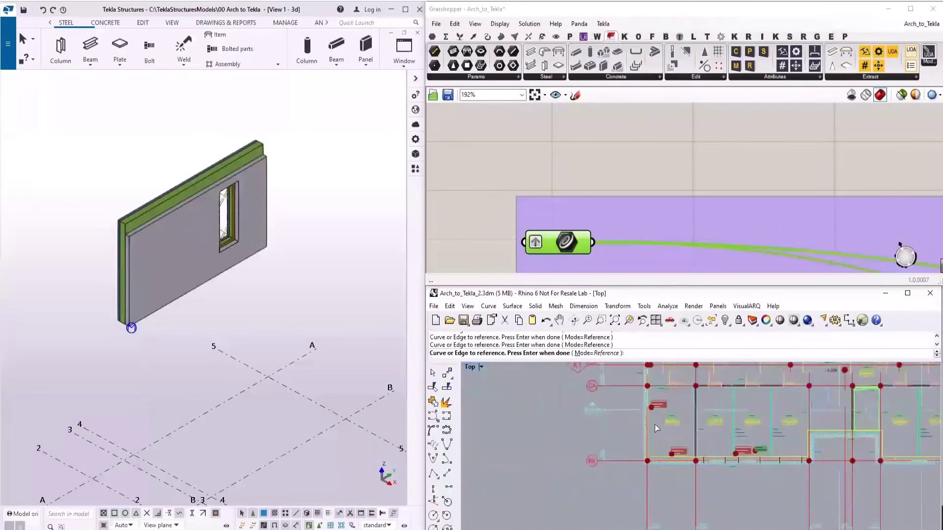
scroll(655, 425, "up", 2)
scroll(646, 442, "down", 3)
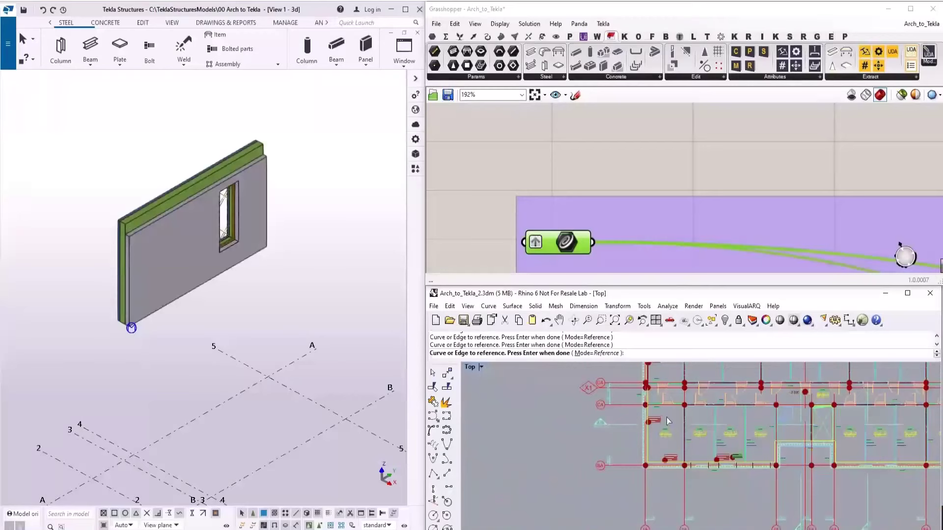
scroll(649, 368, "up", 2)
right_click(652, 378)
Examine the sandwich walls around the building outline in the Tekla Structures 3D view
scroll(225, 257, "down", 7)
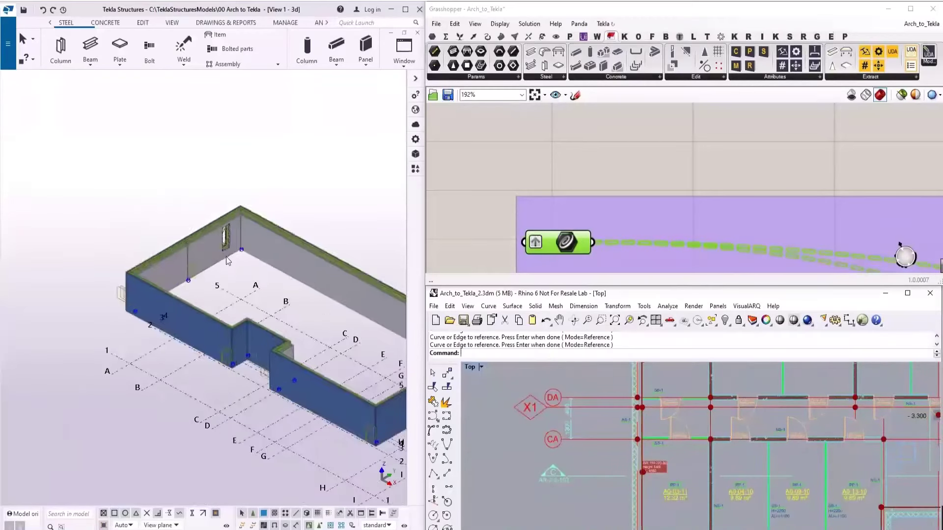
middle_click_drag(254, 238, 220, 255)
scroll(221, 256, "up", 2)
scroll(219, 260, "up", 4)
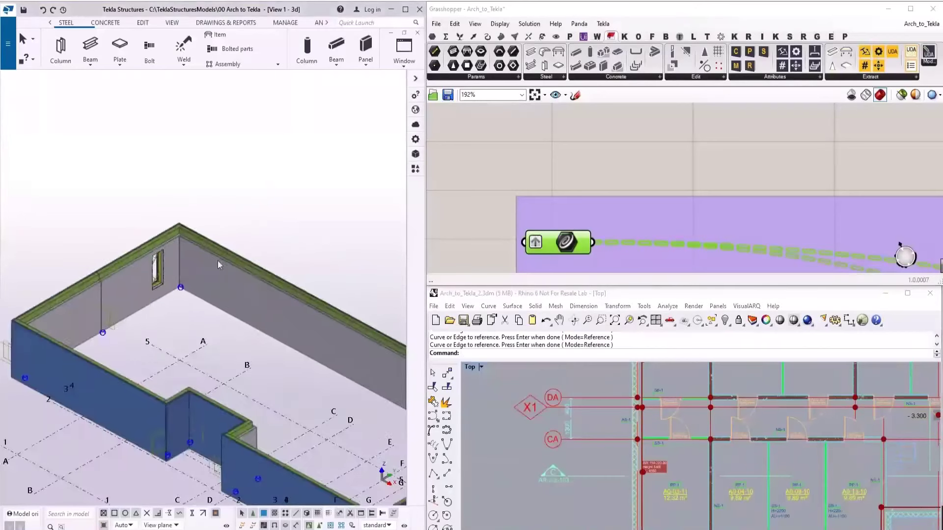
scroll(218, 271, "down", 3)
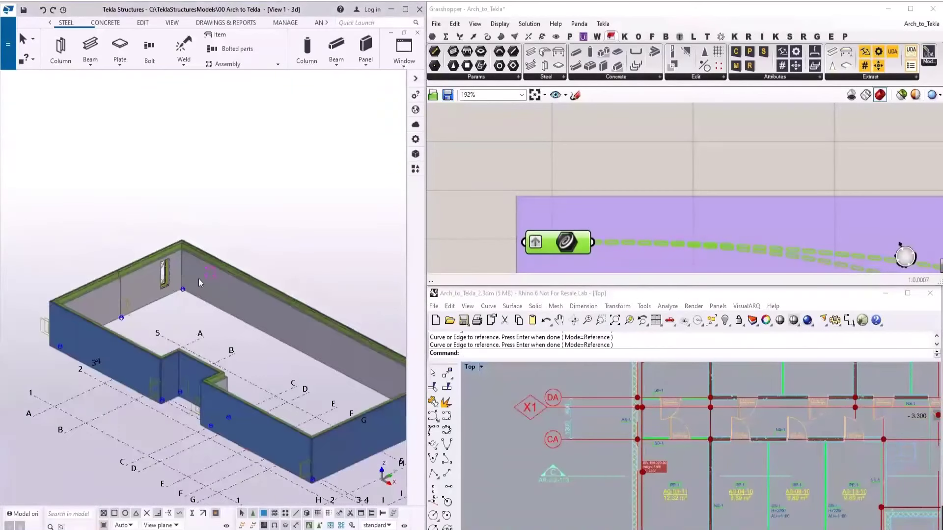
scroll(199, 279, "up", 1)
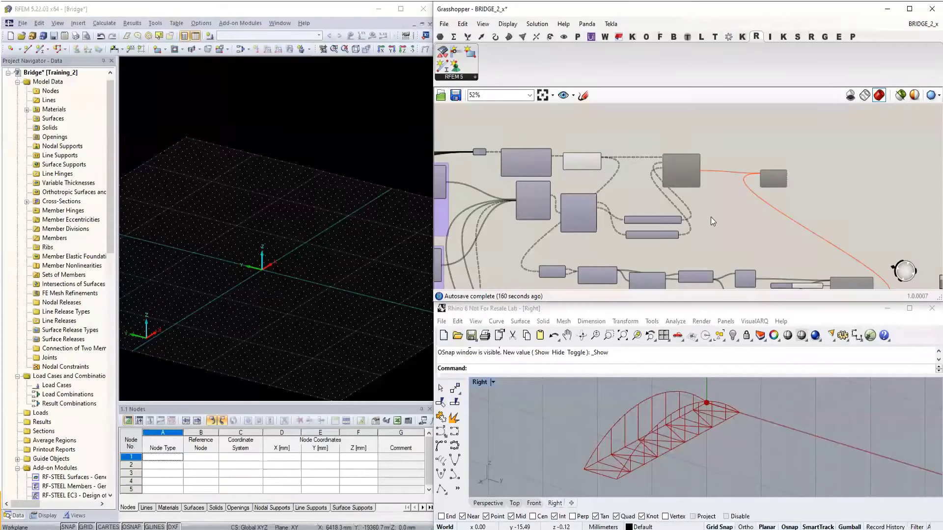
Examine the scaled geometry and the Tekla-to-RFEM material and profile conversion components in the BRIDGE_2_x Grasshopper definition
scroll(595, 185, "up", 2)
scroll(580, 157, "up", 2)
left_click(579, 154)
scroll(642, 198, "down", 2)
left_click(658, 206)
right_click_drag(769, 248, 715, 225)
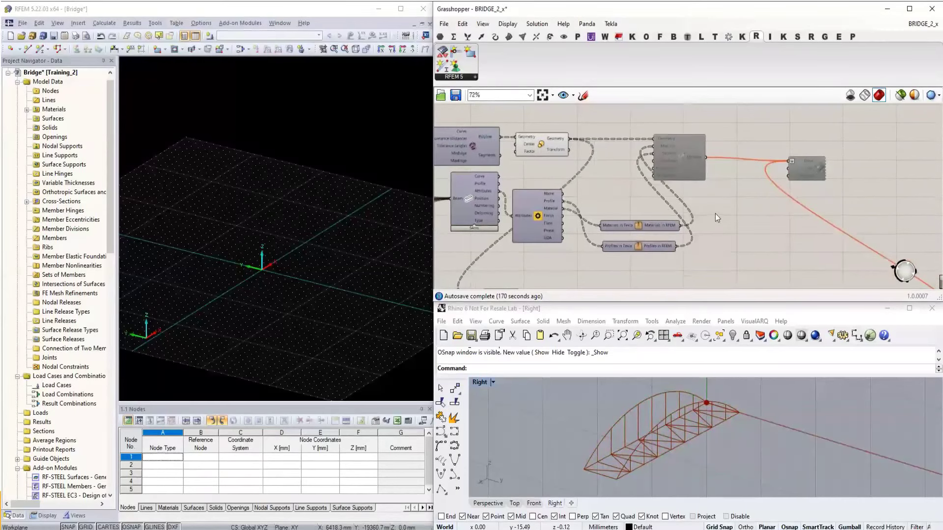
Enable the RFEM member component and the connected export component so the bridge members are generated in RFEM
left_click_drag(625, 121, 827, 208)
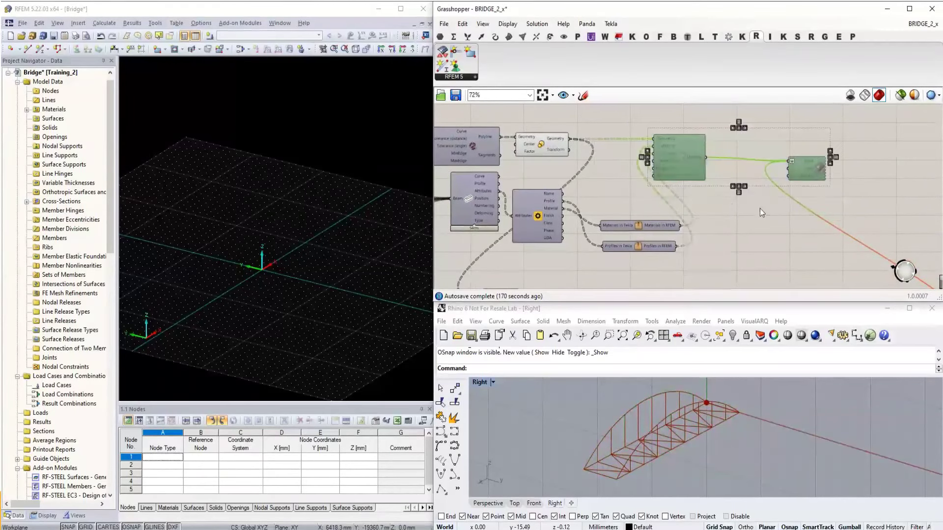
right_click(733, 206)
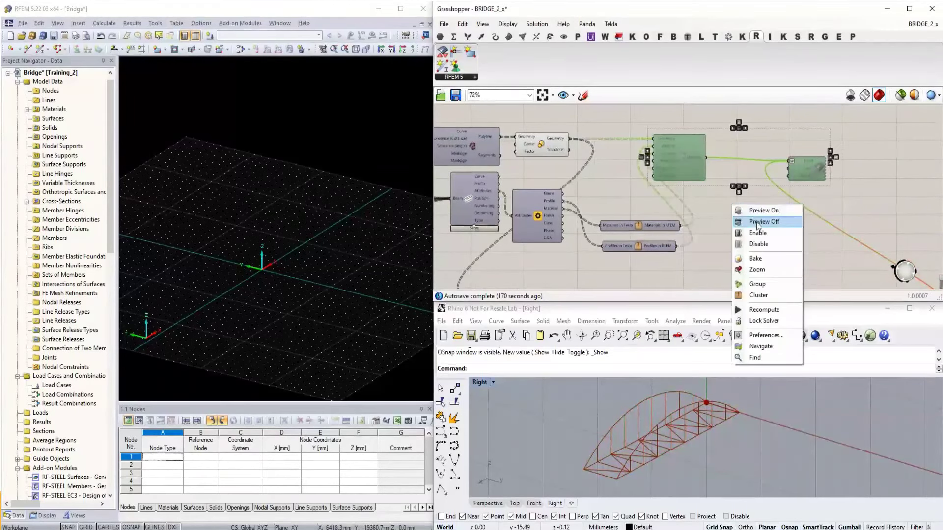
left_click(759, 234)
left_click(753, 226)
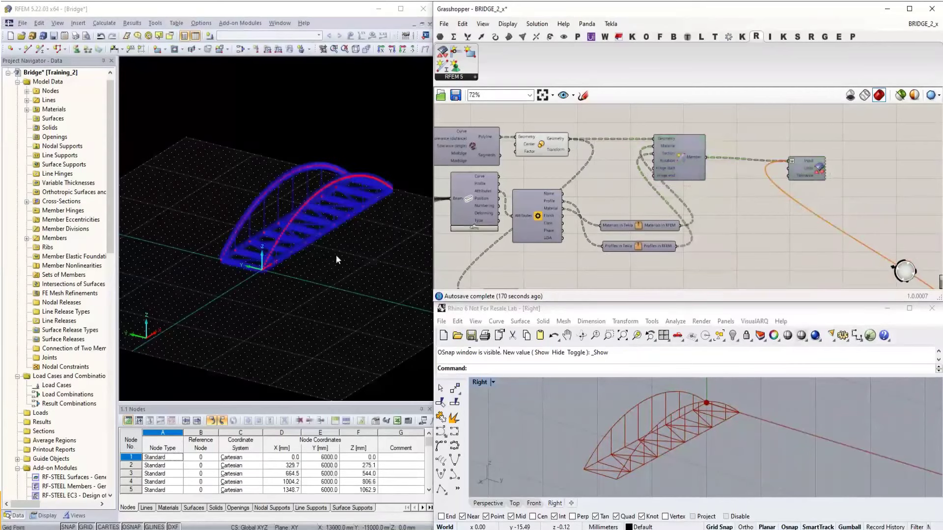
scroll(278, 241, "up", 3)
scroll(221, 297, "down", 3)
mouse_move(288, 296)
middle_mouse_down("ctrl")
mouse_move(344, 295)
mouse_move(285, 297)
middle_mouse_up("ctrl")
Turn on the preview of the two List Item components that pick the bridge's support points
left_click(744, 232)
scroll(743, 225, "down", 5)
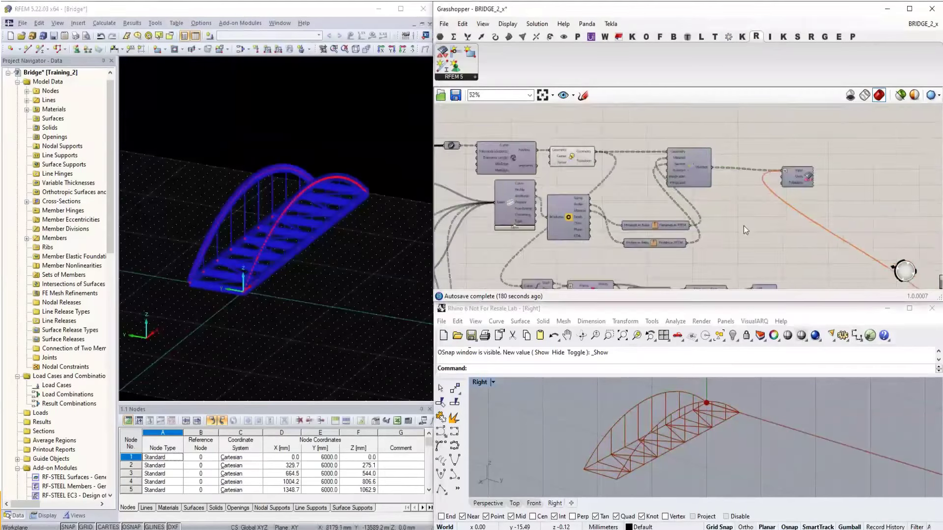
right_click_drag(749, 237, 747, 189)
scroll(682, 259, "up", 4)
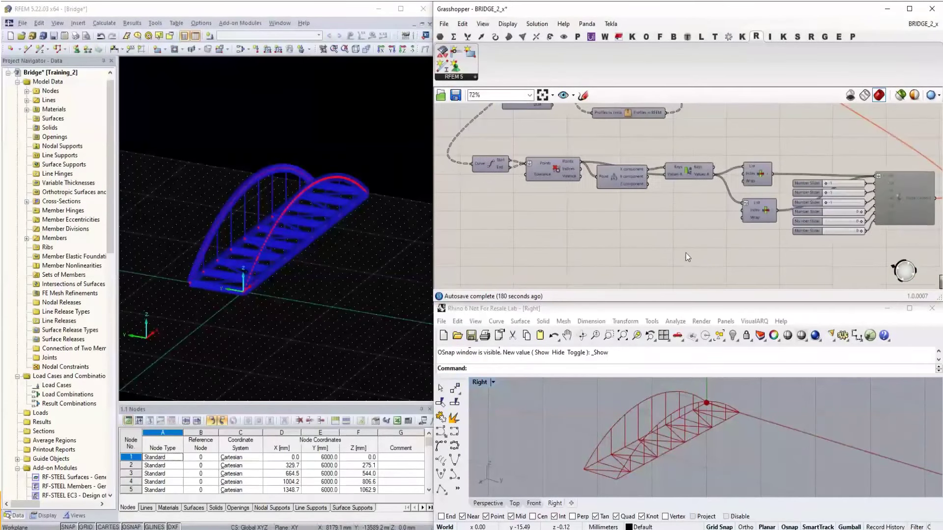
left_click_drag(724, 146, 788, 246)
right_click(748, 131)
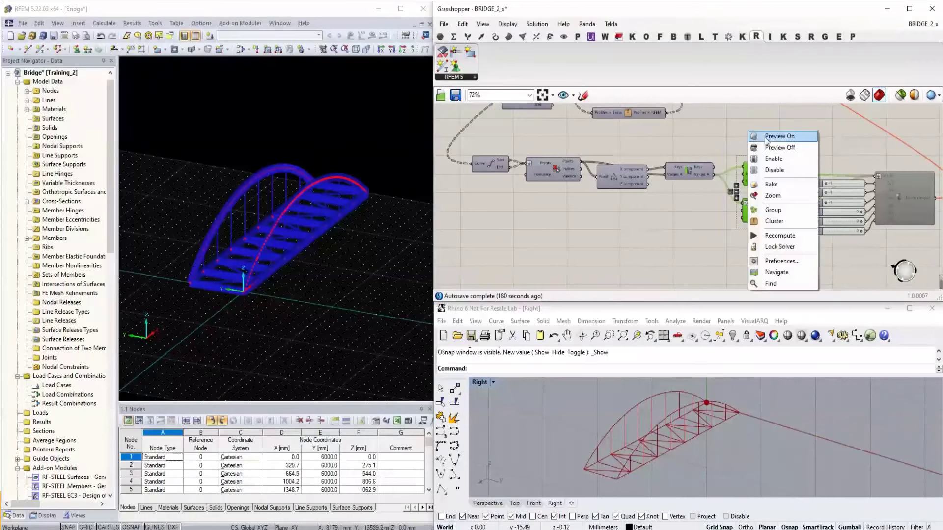
left_click(774, 138)
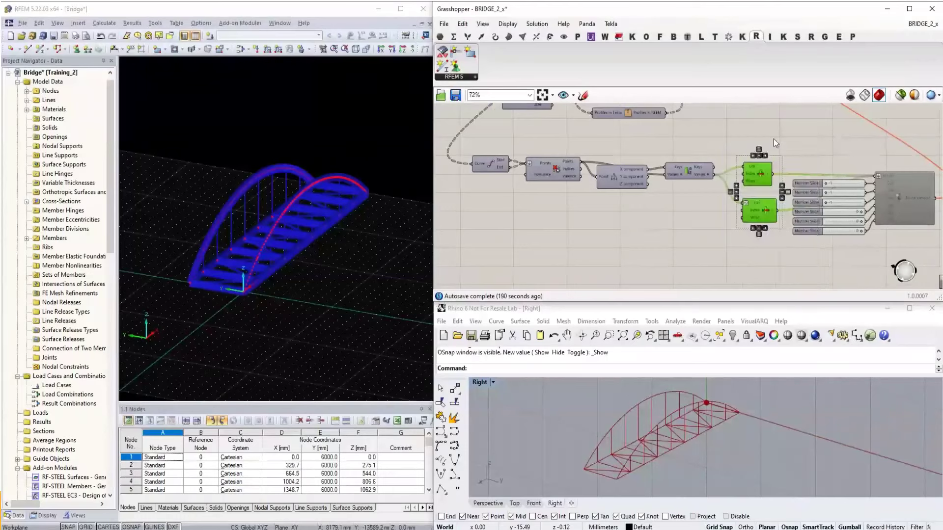
left_click(710, 242)
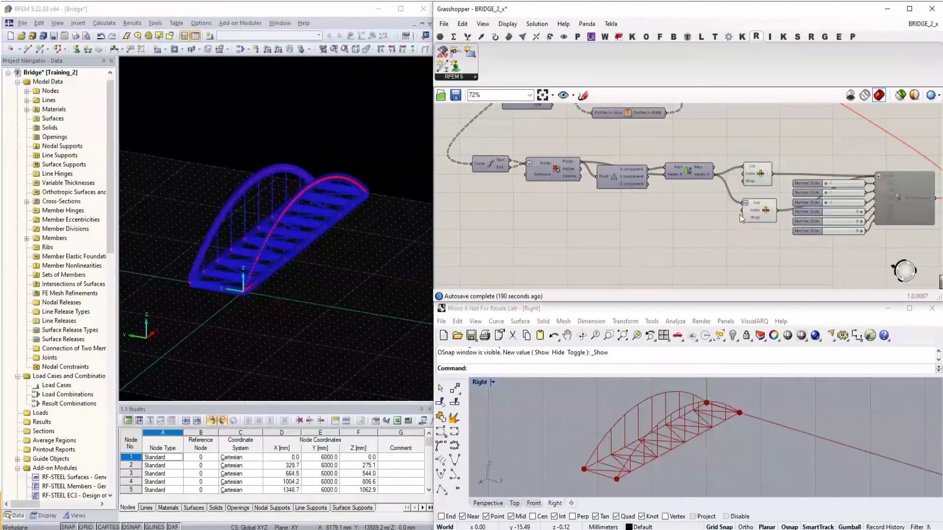
Enable the Nodal Support component fed by the two List Item components and the number sliders
left_click(760, 217)
scroll(738, 229, "down", 2)
right_click_drag(759, 251, 681, 252)
scroll(771, 245, "up", 2)
left_click(772, 244)
scroll(784, 206, "up", 2)
left_click(780, 190)
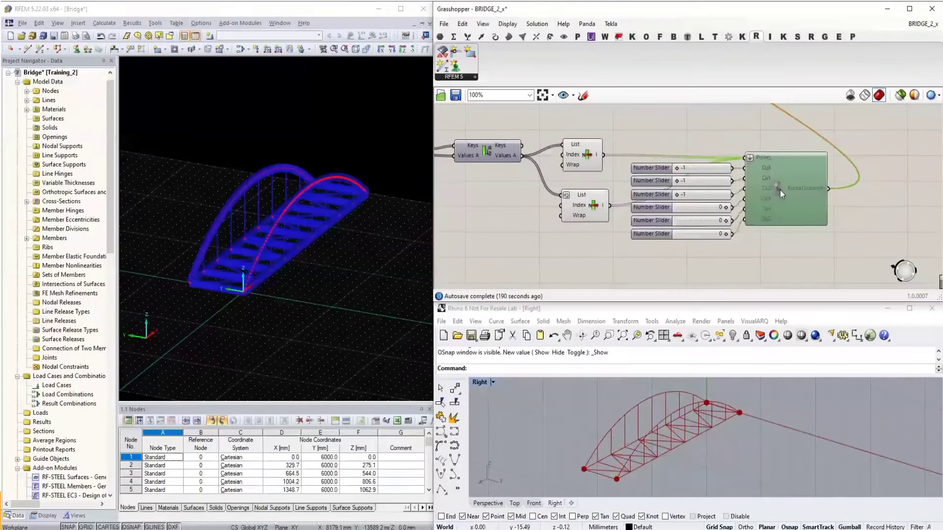
right_click(779, 190)
left_click(805, 221)
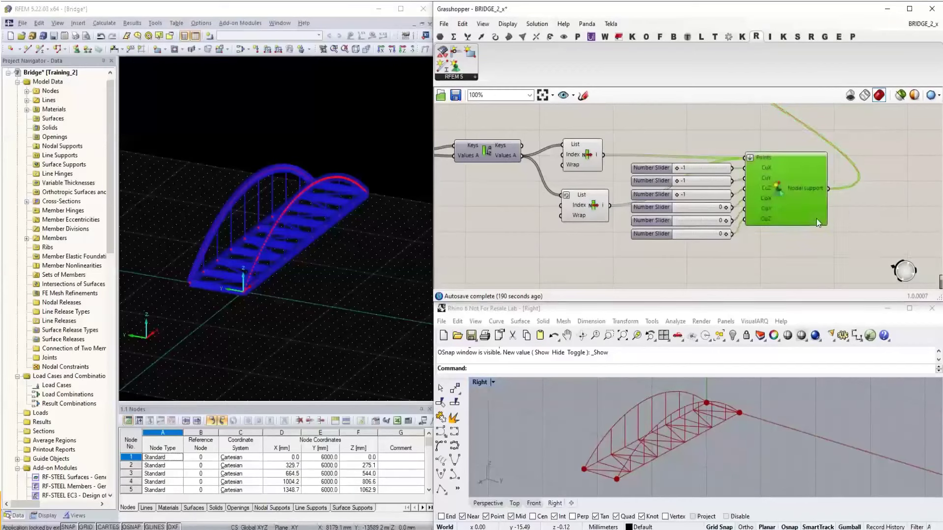
left_click(794, 242)
Inspect the settings of the nodal support at the bridge's near corner in RFEM
scroll(228, 290, "up", 5)
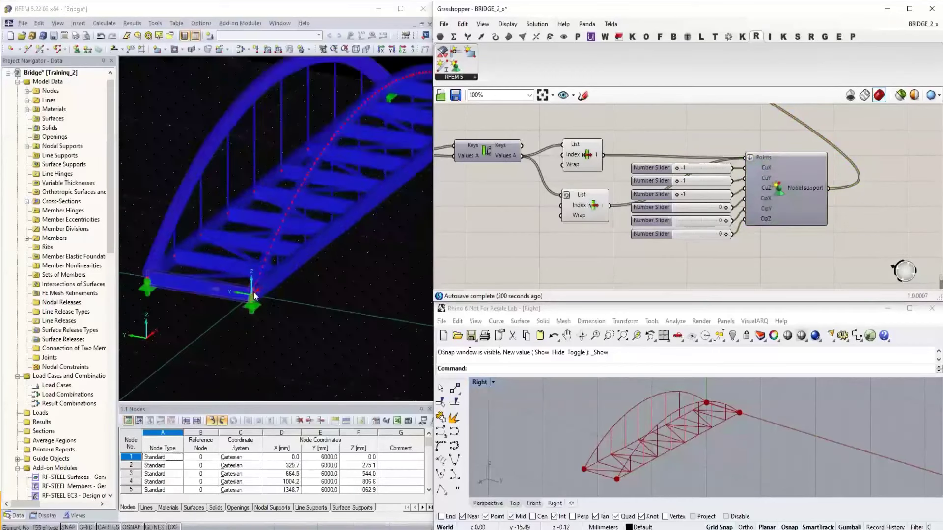
scroll(267, 325, "down", 2)
double_click(249, 338)
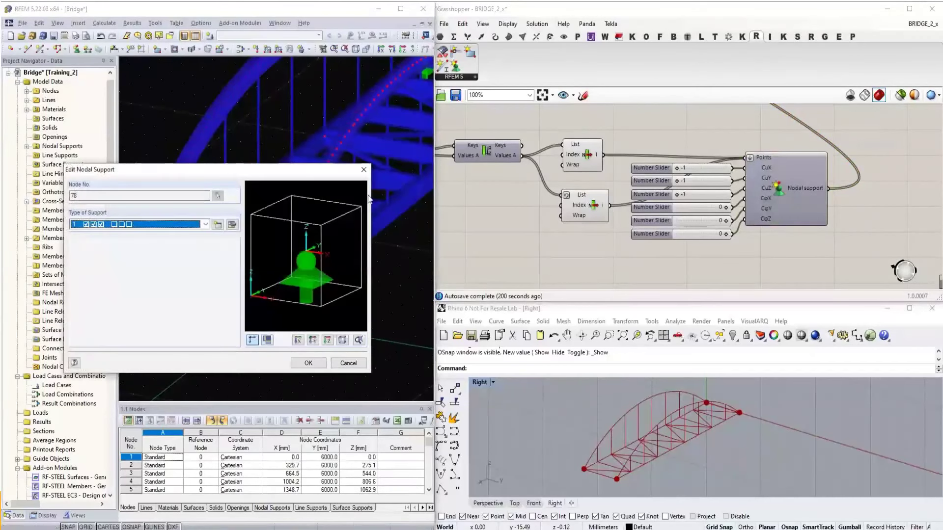
left_click(364, 169)
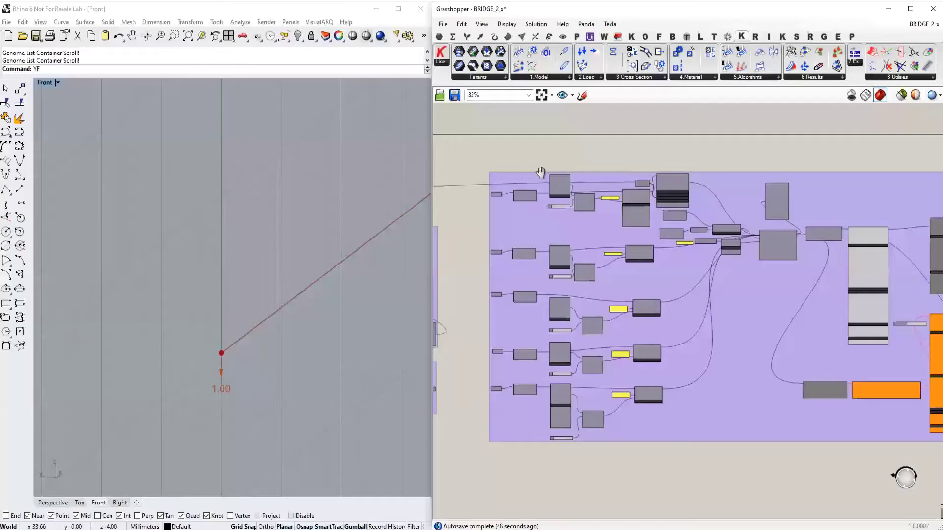
Turn on the preview of the five Scale components at the start of the Karamba3D group
left_click_drag(504, 149, 542, 402)
right_click(524, 146)
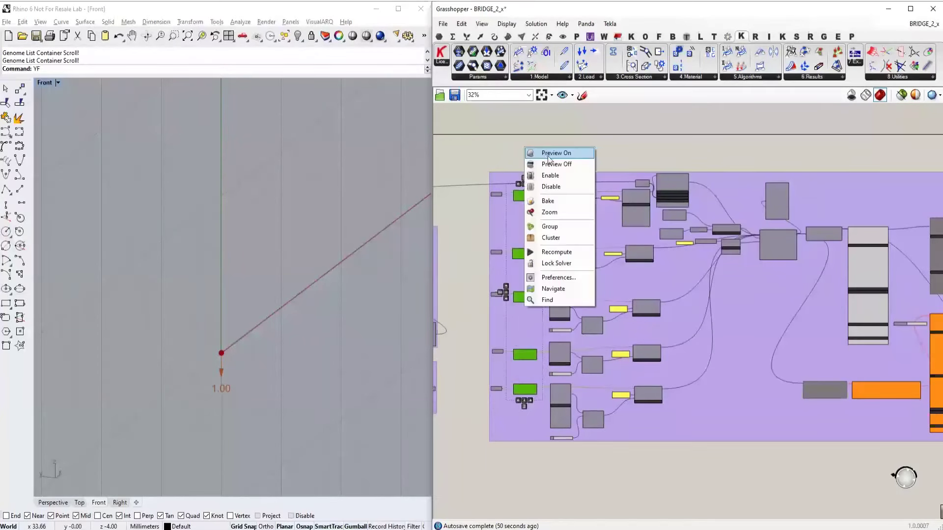
left_click(573, 152)
Examine the country, shape and family options of the cross-section selector for the cross beams
scroll(582, 216, "down", 3)
right_click_drag(583, 231, 575, 266)
scroll(546, 279, "up", 7)
scroll(570, 300, "up", 3)
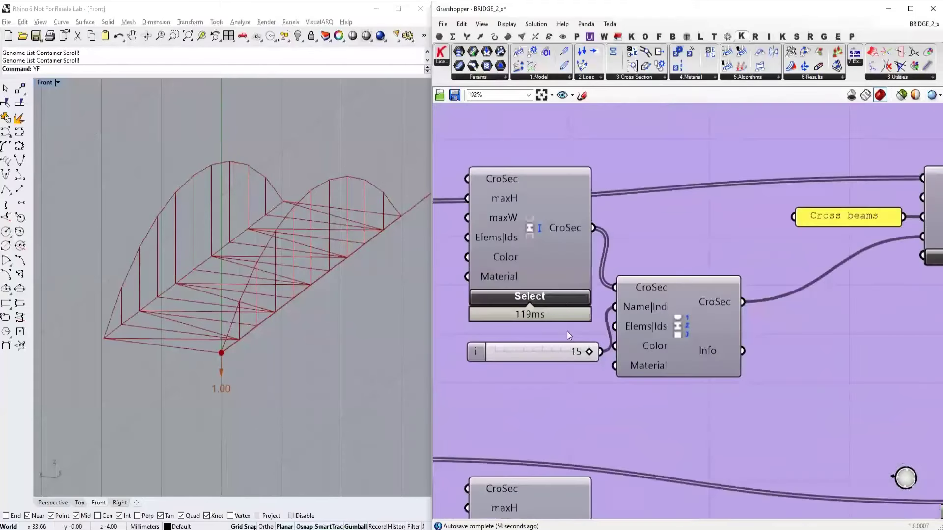
scroll(558, 294, "down", 2)
left_click(559, 294)
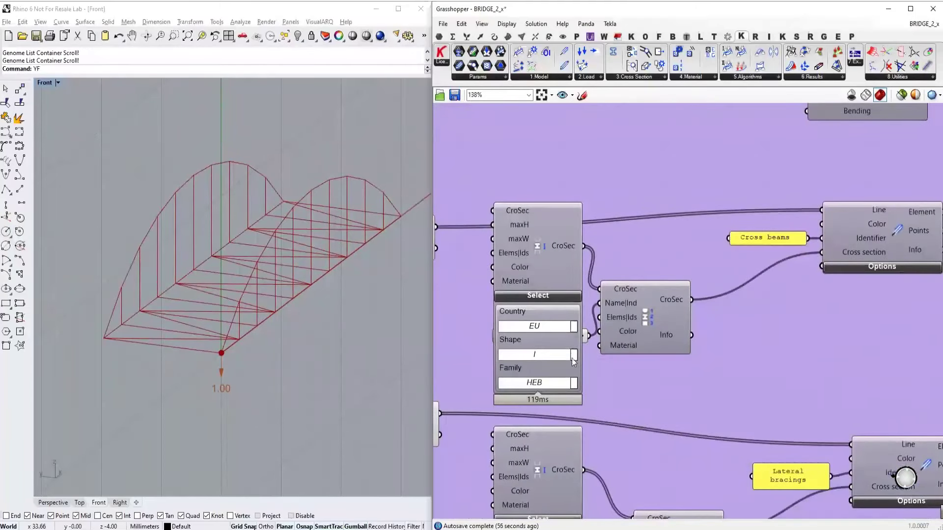
left_click(574, 326)
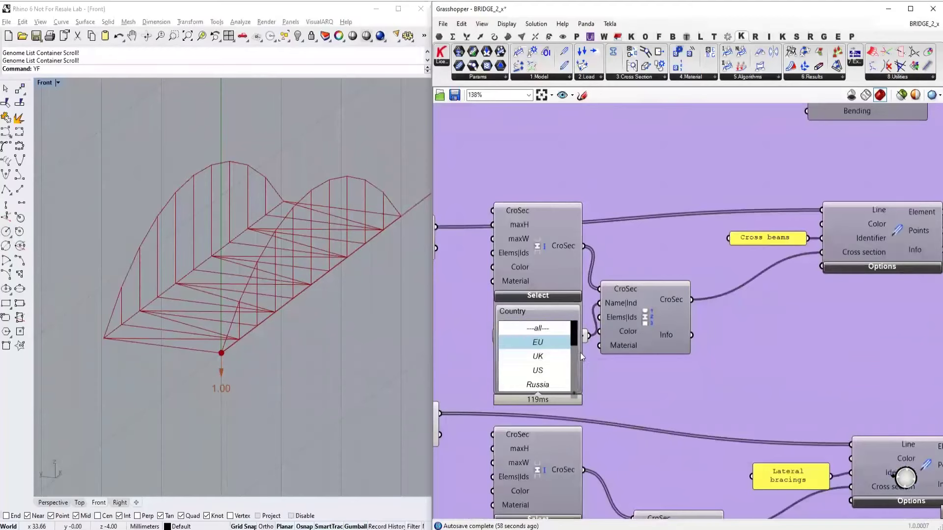
left_click(570, 342)
left_click(575, 354)
left_click(577, 345)
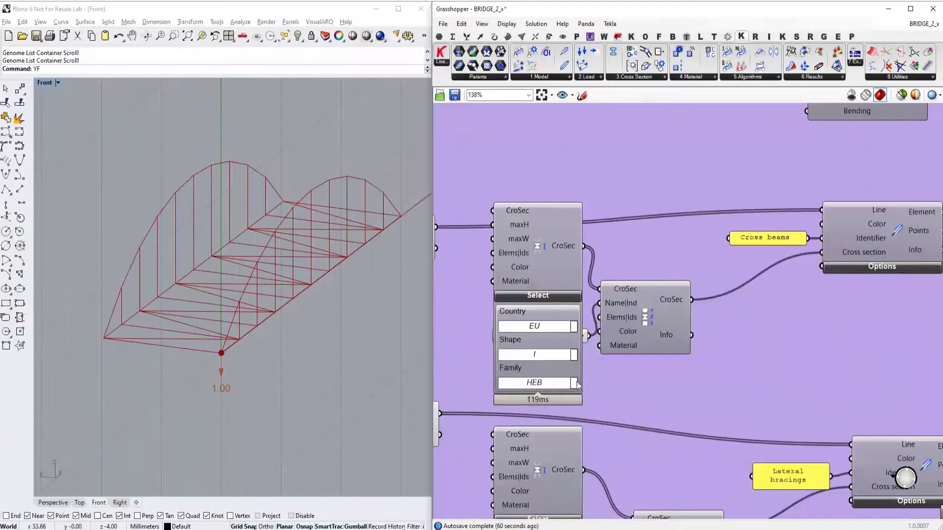
left_click(576, 382)
left_click(577, 370)
scroll(578, 374, "down", 1)
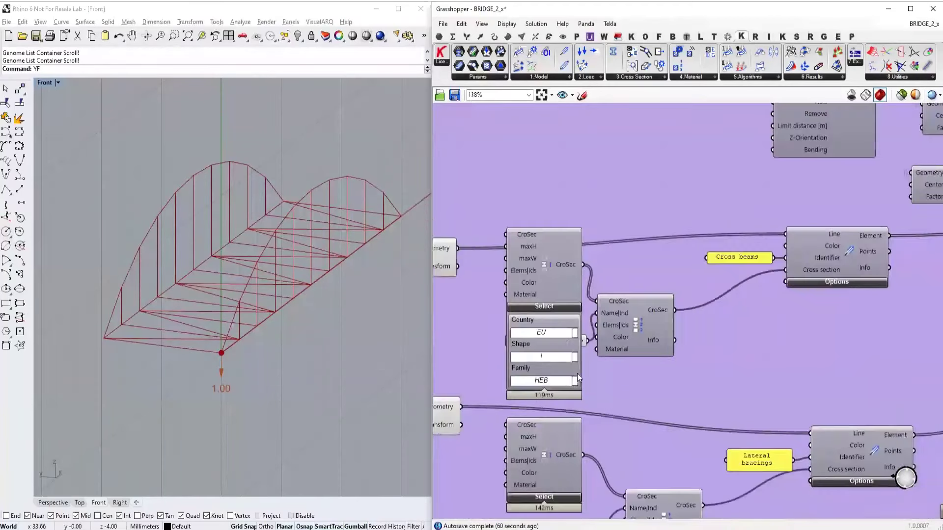
left_click(558, 307)
left_click(624, 390)
Examine the load types offered by the existing gravity load component ahead of the model assembly
scroll(651, 340, "down", 2)
right_click_drag(770, 327, 617, 326)
right_click_drag(699, 321, 559, 326)
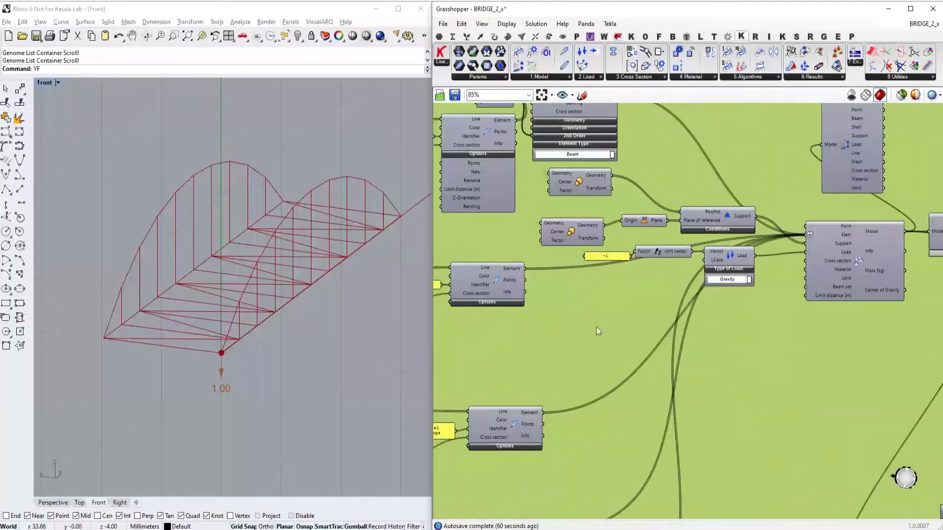
scroll(721, 261, "up", 2)
left_click(722, 262)
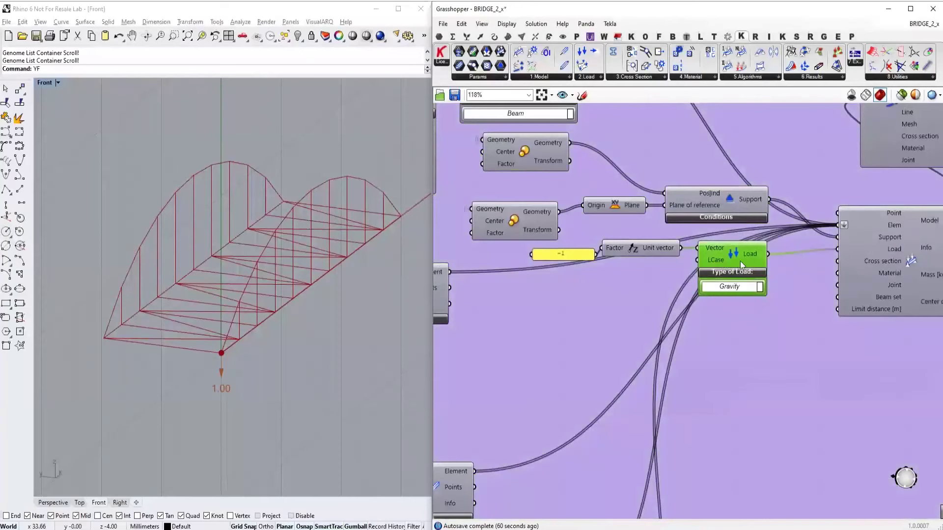
left_click(729, 347)
left_click(761, 289)
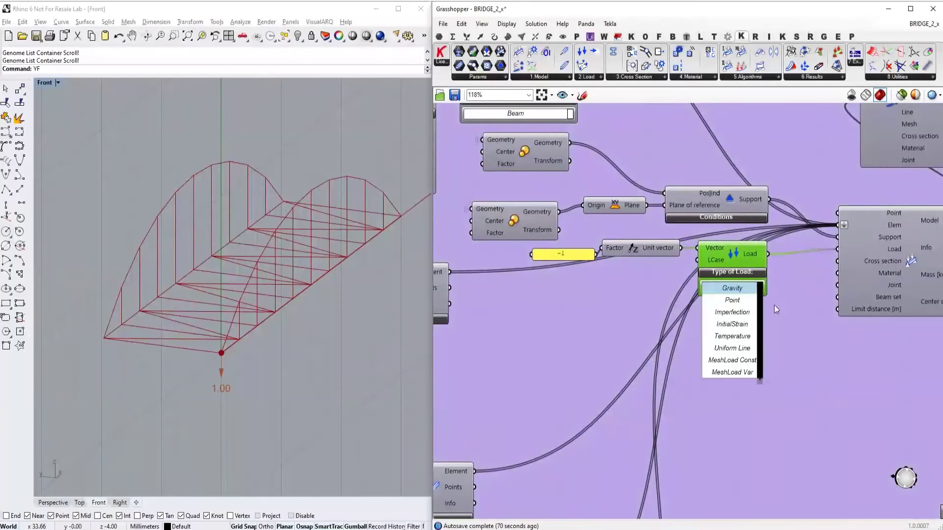
Add a Loads (Karamba3D) component below the gravity load and set its load type to MeshLoad Const
scroll(737, 336, "down", 2)
left_click(732, 370)
double_click(732, 370)
type("load")
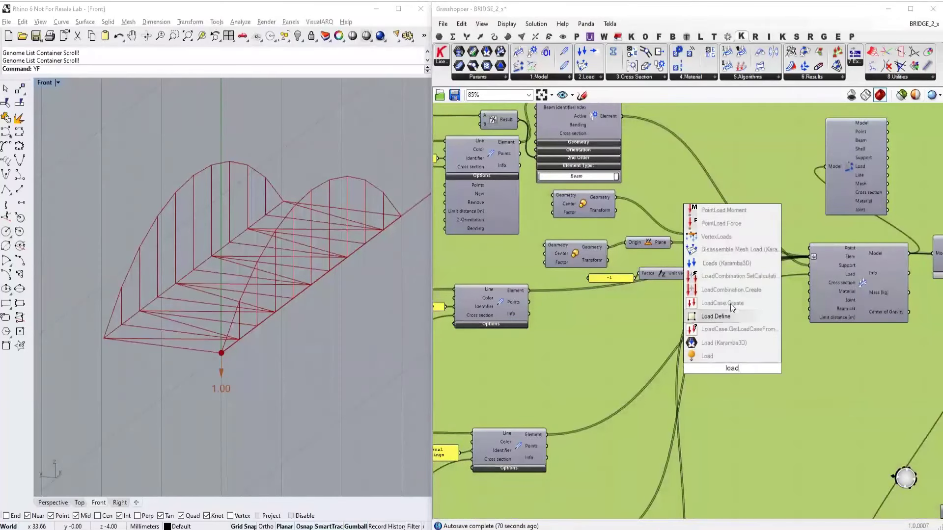
left_click(727, 264)
scroll(729, 359, "up", 1)
left_click(738, 381)
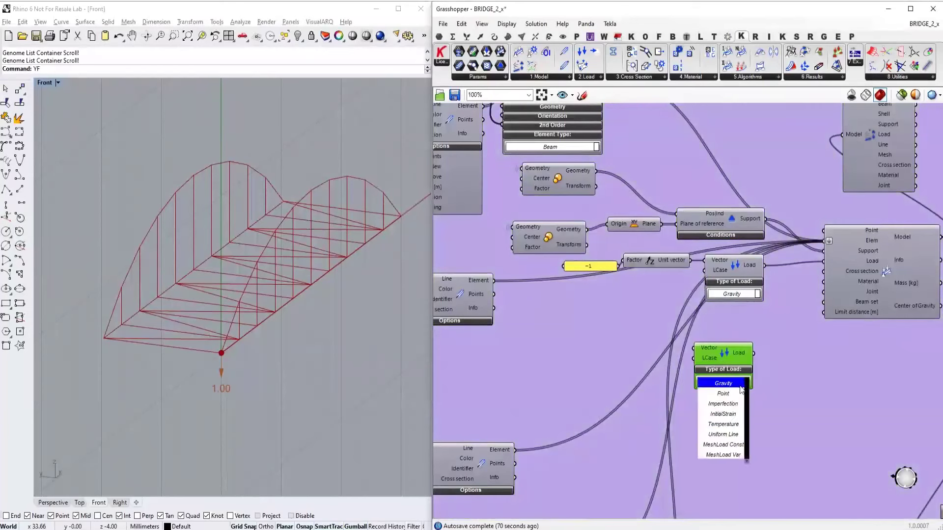
left_click(736, 445)
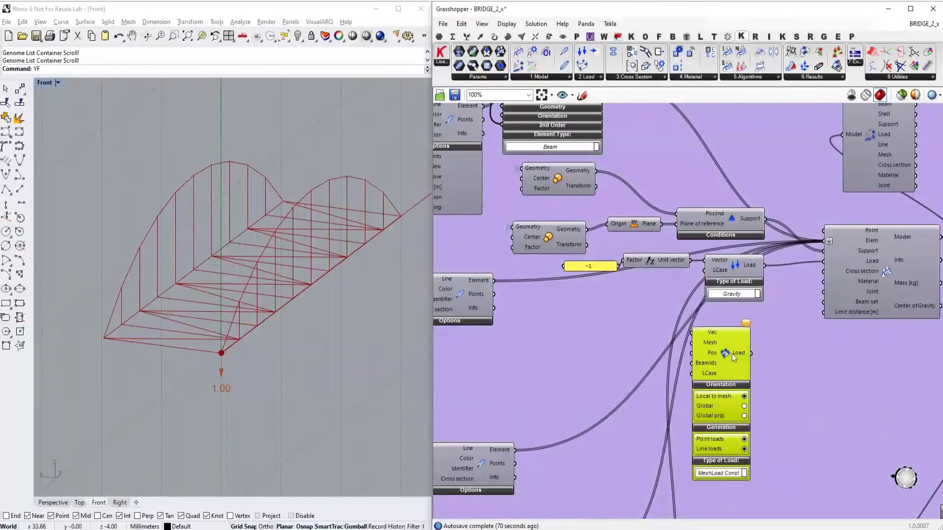
Add a Unit Z component and connect its unit vector to the mesh load's Vec input
double_click(633, 332)
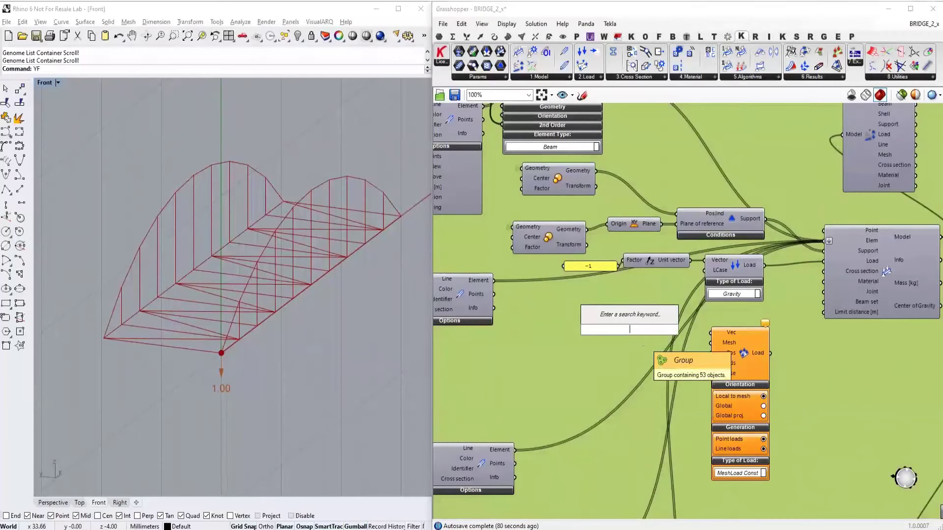
type("z")
key("Return")
left_click_drag(663, 330, 711, 333)
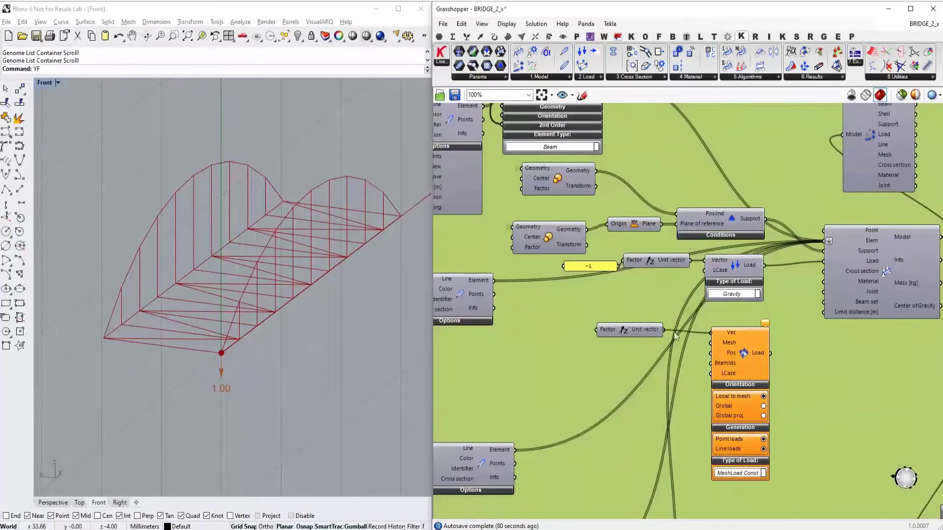
Add a panel containing -15 and connect it to the new Unit Z component's Factor input
double_click(566, 334)
type("//")
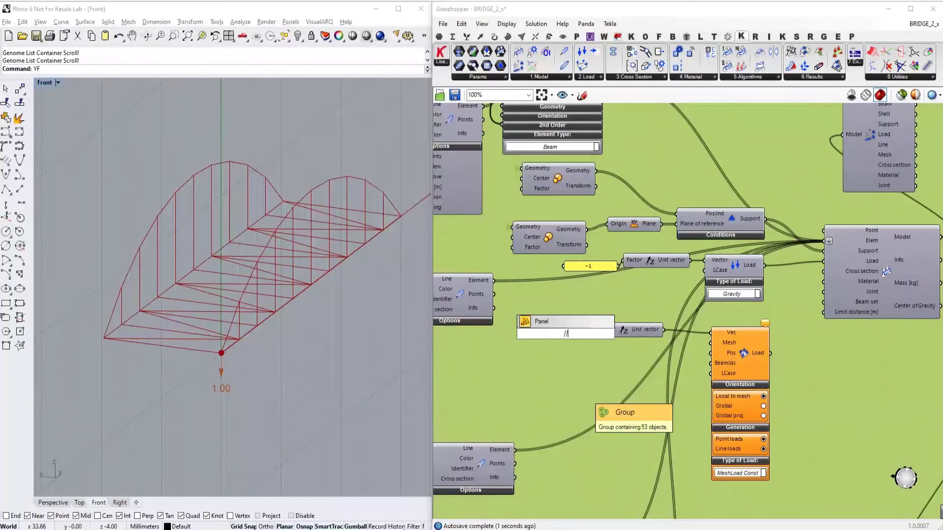
type("-15")
key("Return")
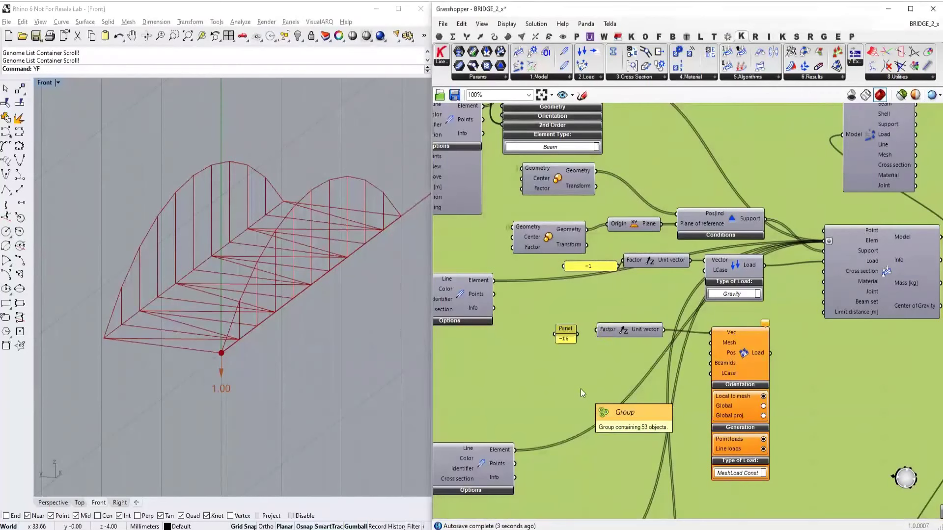
left_click_drag(580, 336, 596, 332)
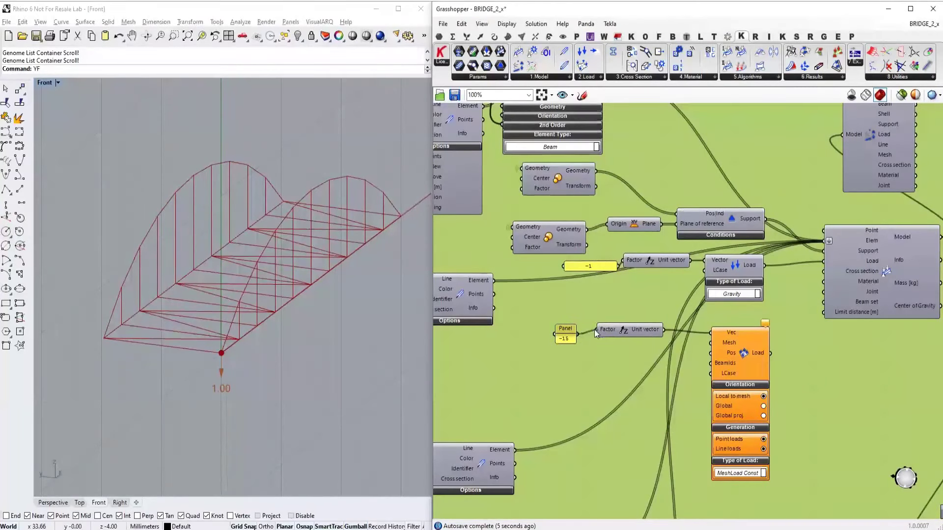
Add a Loft component below the -15 panel
right_click_drag(782, 354, 749, 323)
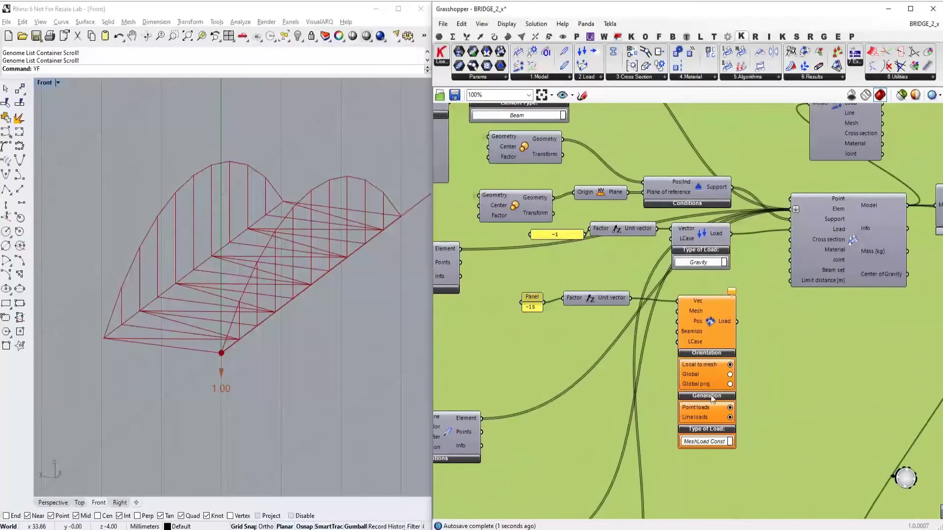
double_click(563, 339)
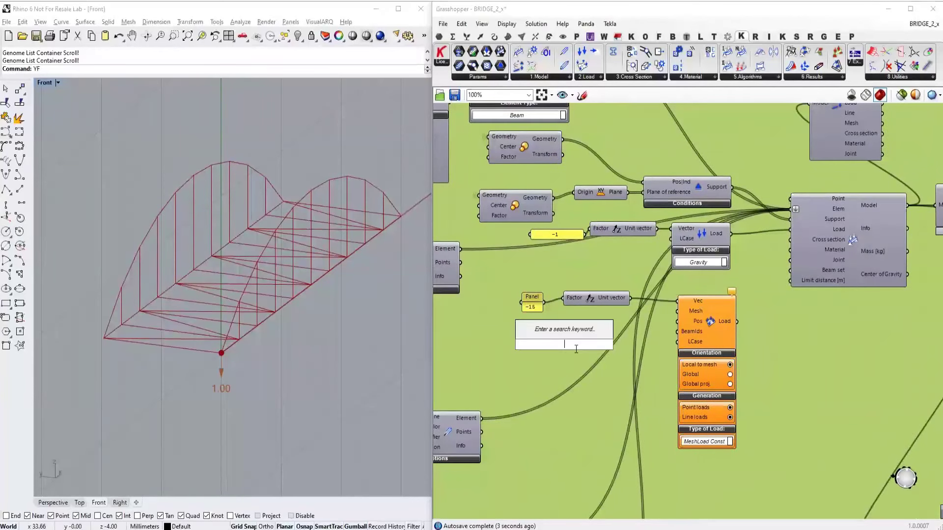
type("loft")
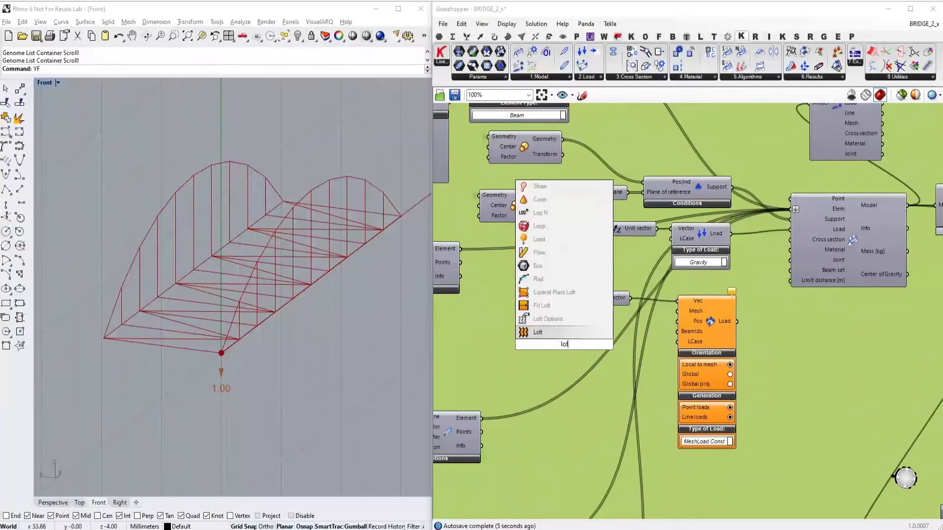
left_click(563, 337)
Connect the Geometry output of the Scale component in the second beam row to the Loft component's Curves input
scroll(573, 339, "down", 3)
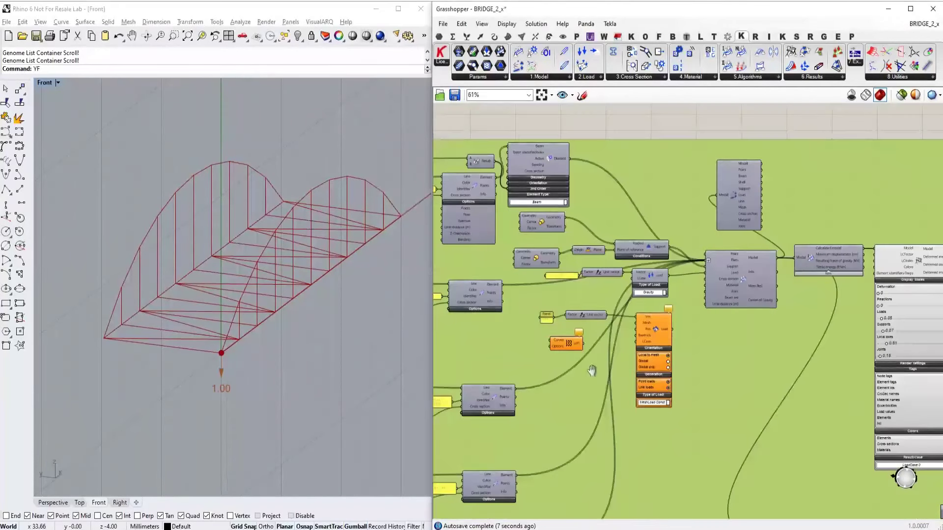
right_click_drag(594, 373, 727, 387)
right_click_drag(567, 354, 649, 330)
left_click(497, 284)
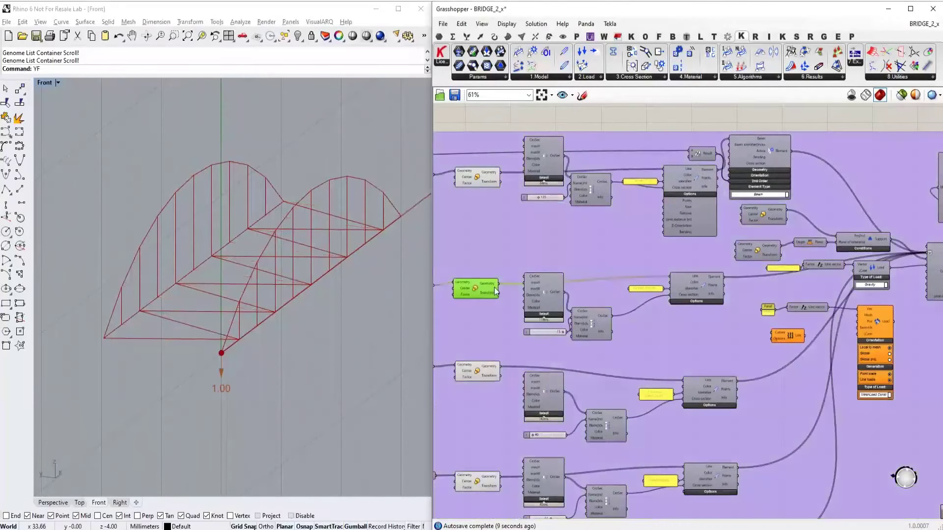
left_click_drag(499, 283, 774, 335)
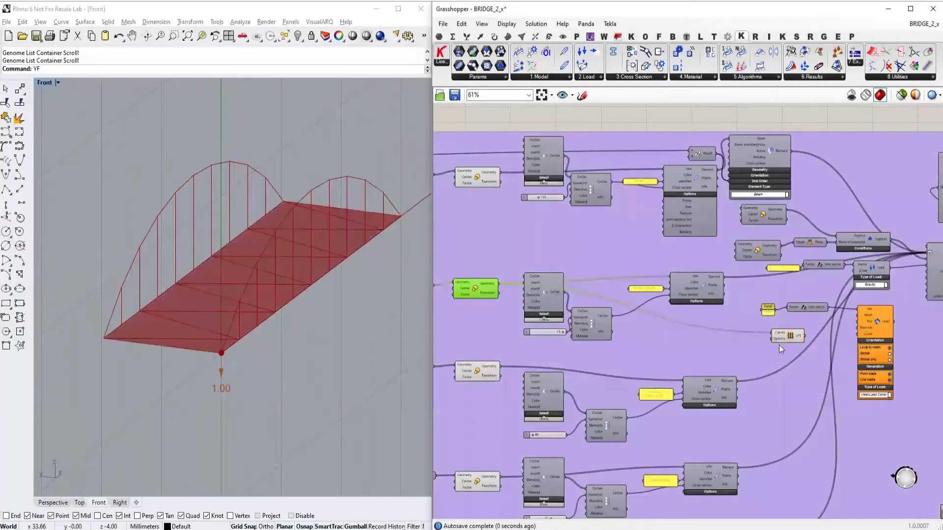
Connect the Loft output to the mesh load's Mesh input
right_click_drag(809, 364, 623, 361)
scroll(621, 351, "up", 5)
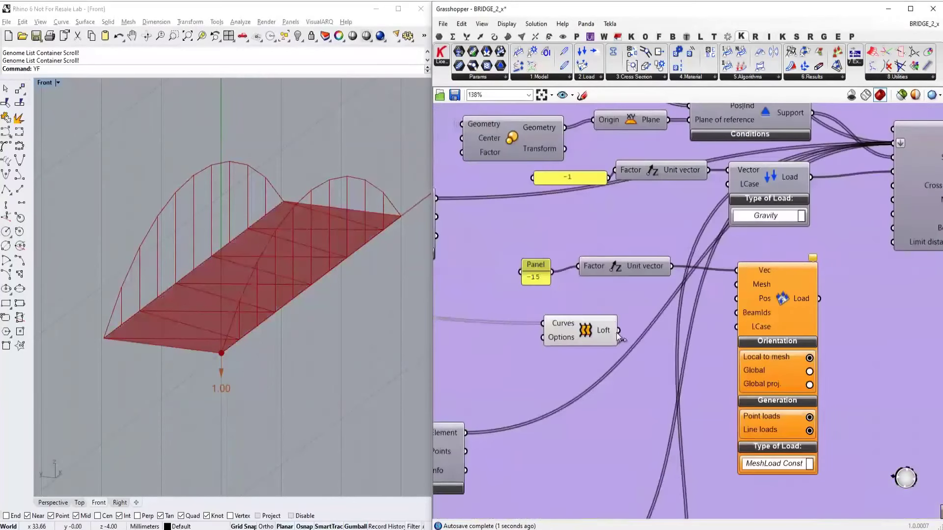
left_click_drag(618, 331, 736, 284)
Turn off point load generation on the mesh load and connect its Load output to the model assembly component's Load input
right_click_drag(754, 360, 713, 397)
scroll(686, 302, "down", 2)
left_click(739, 377)
left_click_drag(708, 323, 762, 235)
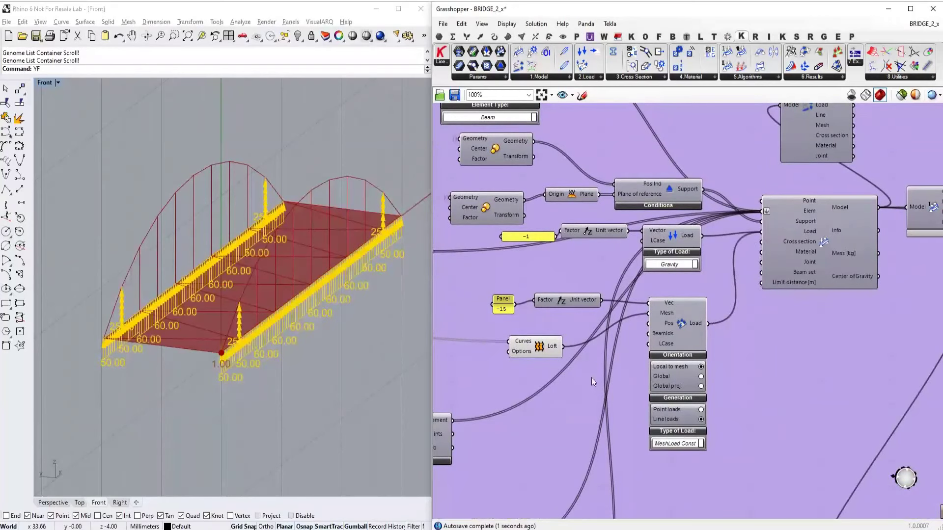
Collapse the mesh load's Generation section and set its orientation to Global
scroll(688, 415, "up", 3)
left_click(659, 389)
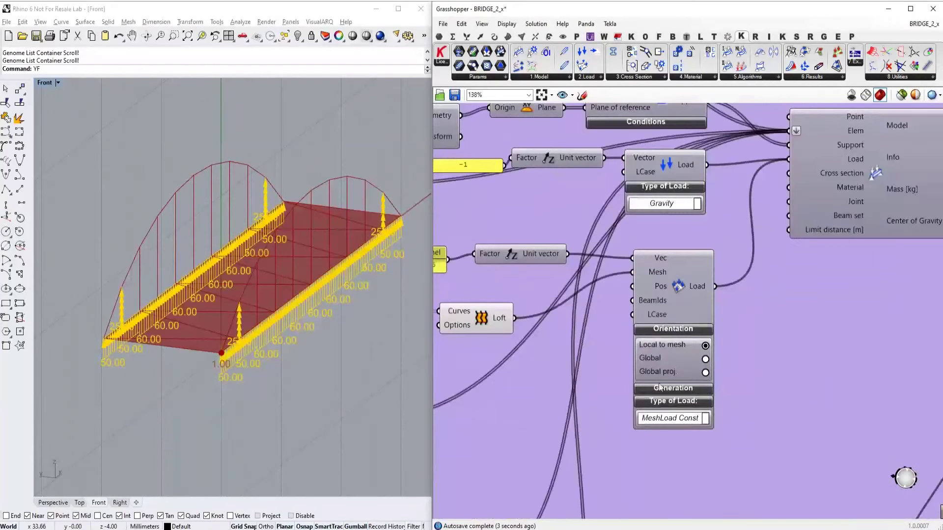
right_click(712, 366)
Add a panel containing "Cross beams" below the Loft component and connect it to the mesh load's BeamIds input
type("cross beams")
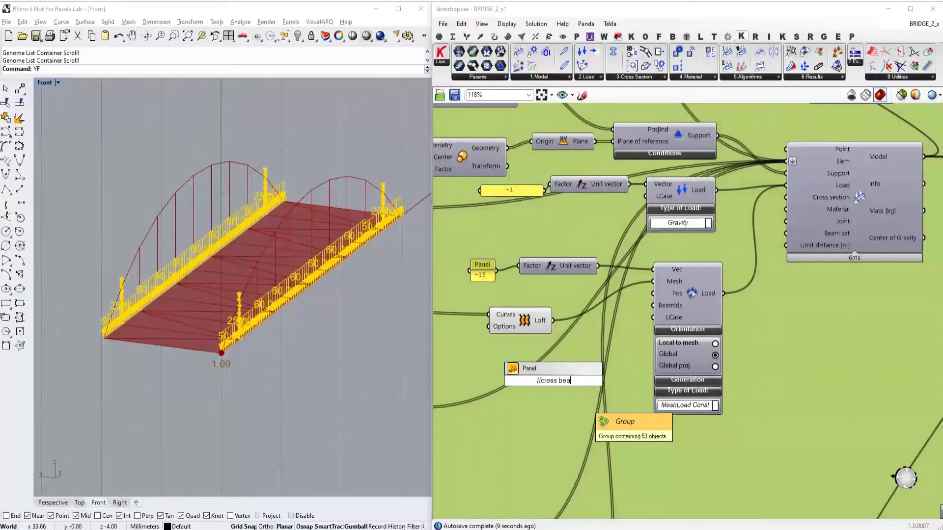
left_click(580, 397)
double_click(539, 385)
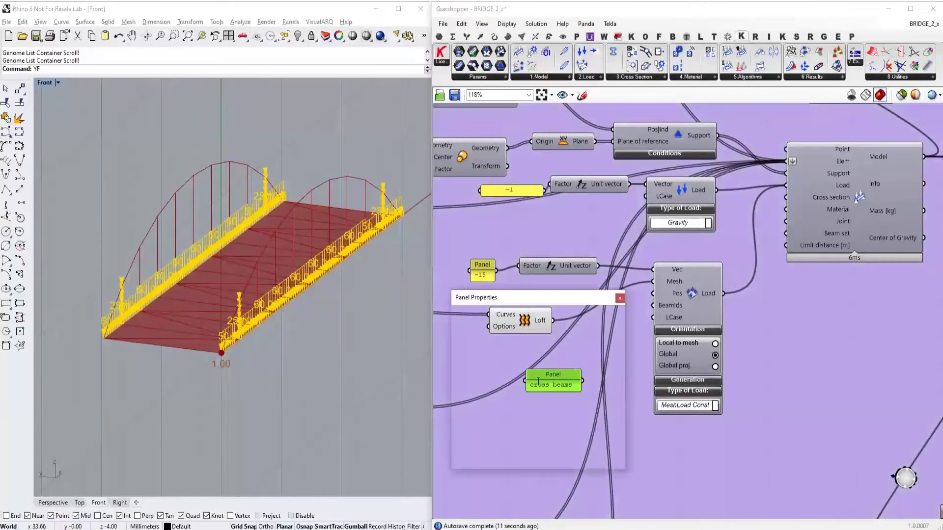
left_click_drag(474, 328, 470, 328)
type("C")
left_click(565, 462)
left_click_drag(582, 381, 653, 305)
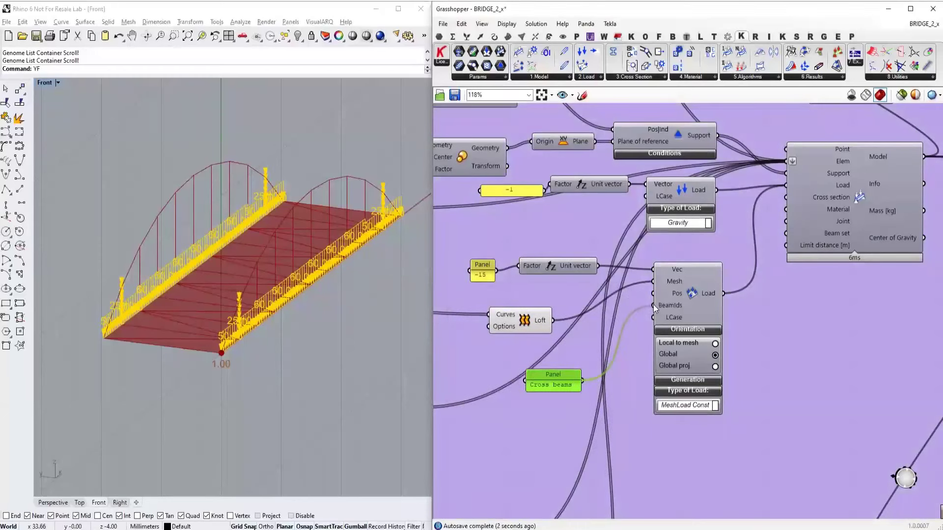